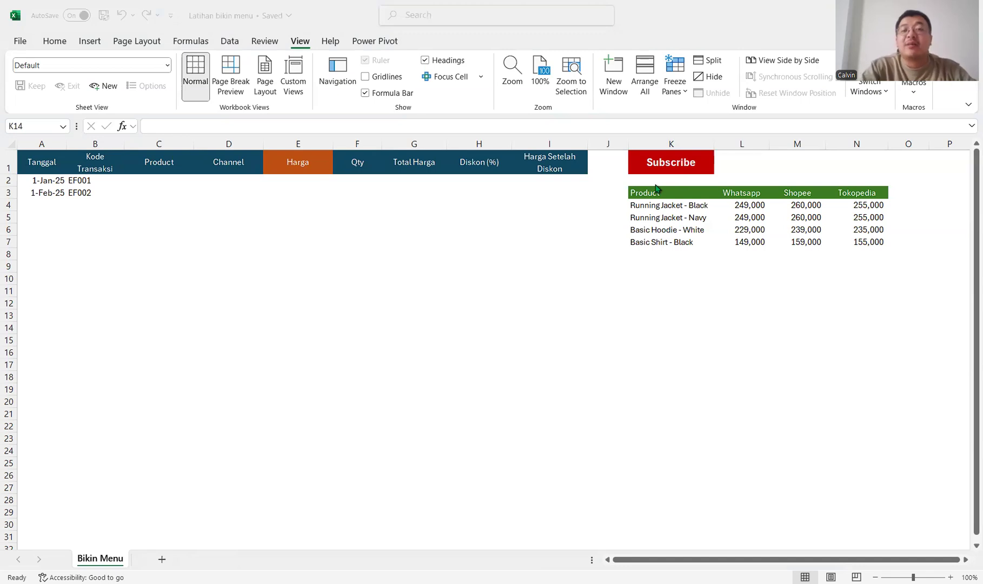
- Enter the notes INDEX MATCH and XLOOKUP in cells K10 and K11 below the price list
click(677, 278)
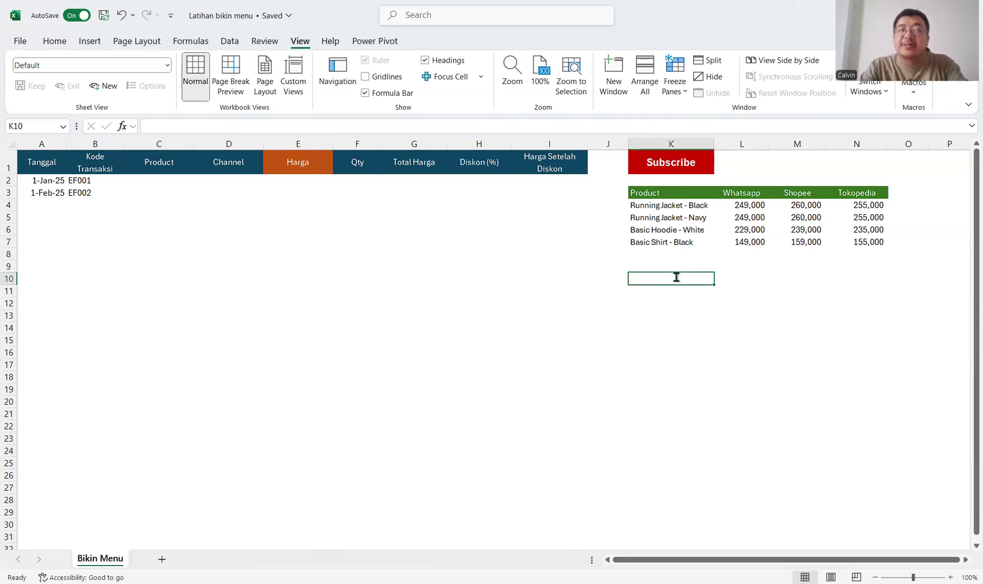
text(INDEX MATCH)
key(Return)
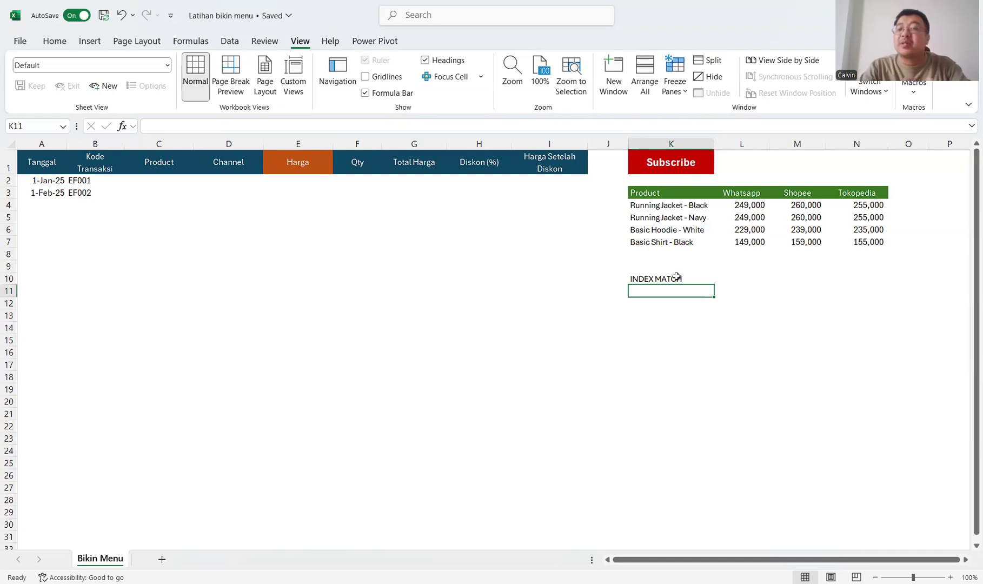
text(X)
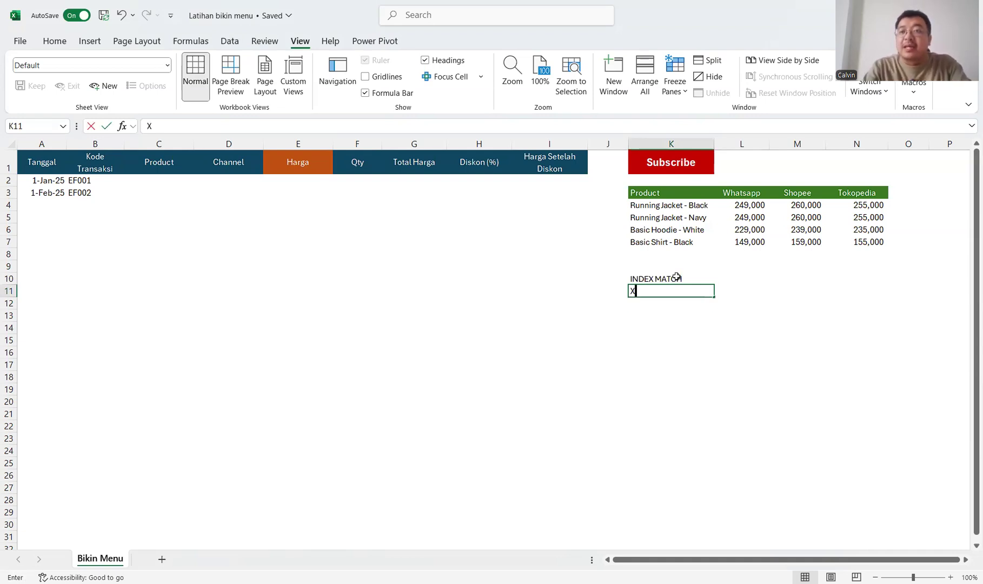
text(LOOKUP)
key(Return)
key(Return)
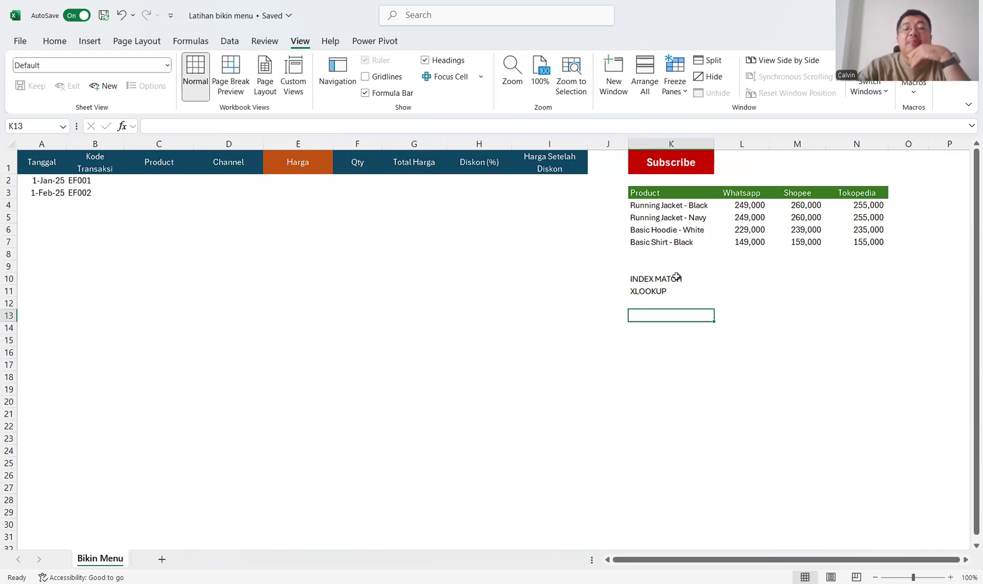
- Add a new blank worksheet after Bikin Menu and return to the Bikin Menu sheet
click(710, 168)
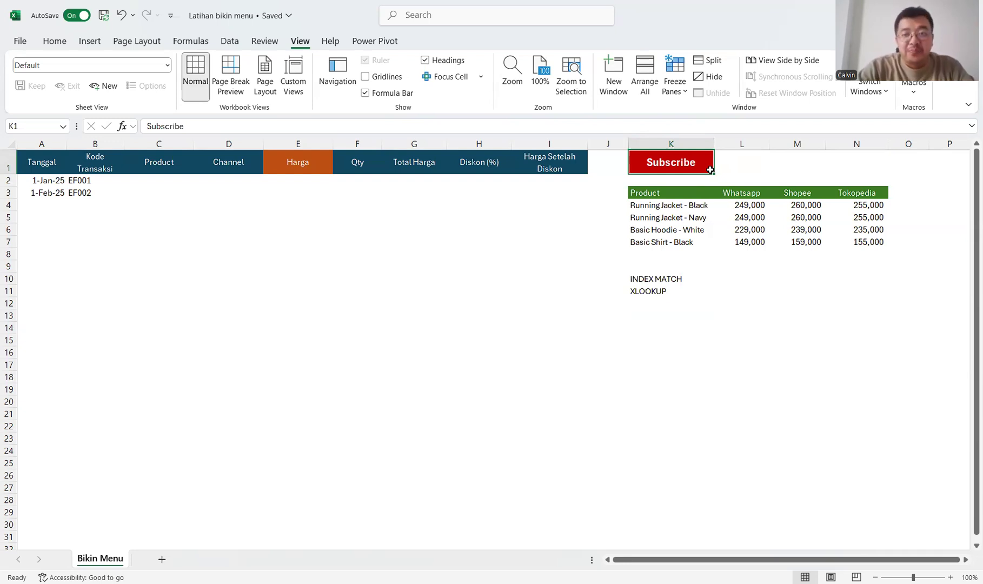
drag(683, 199, 845, 248)
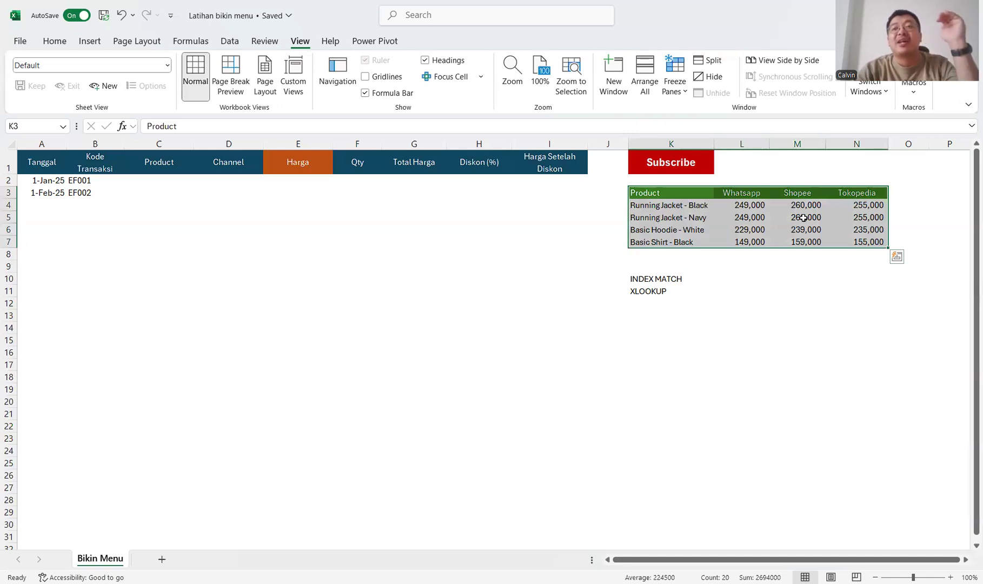
click(162, 559)
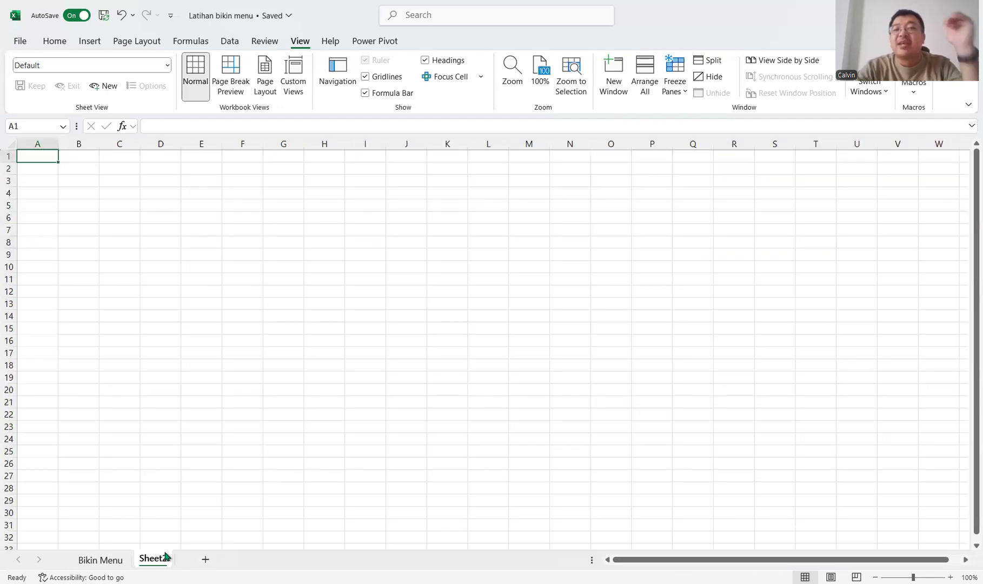
click(101, 562)
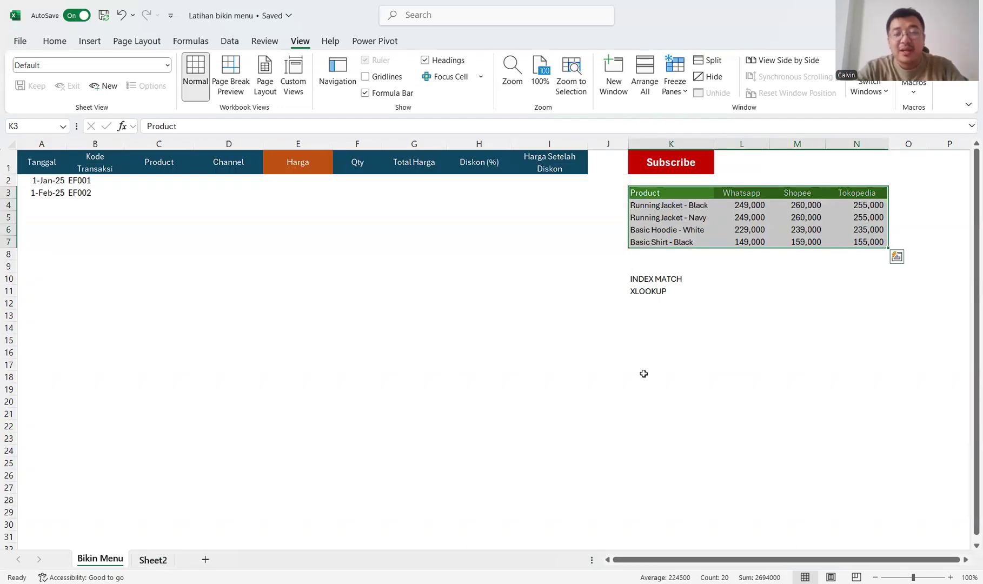
- Delete the INDEX MATCH and XLOOKUP notes in cells K10:K11
click(643, 374)
click(684, 208)
drag(670, 278, 676, 289)
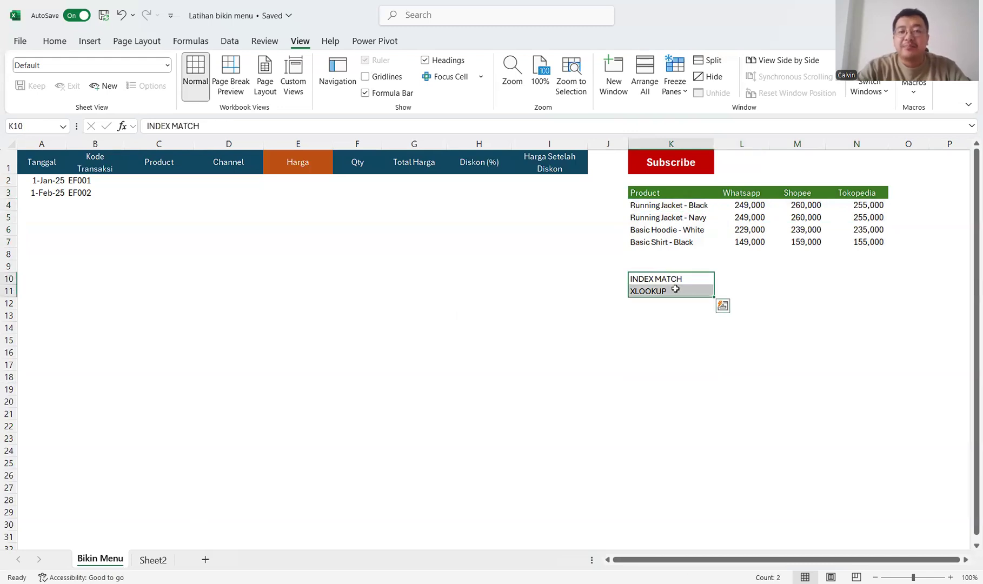
key(Delete)
- Convert the product price list in K3:N7 into a table, using its first row as headers
drag(680, 191, 849, 241)
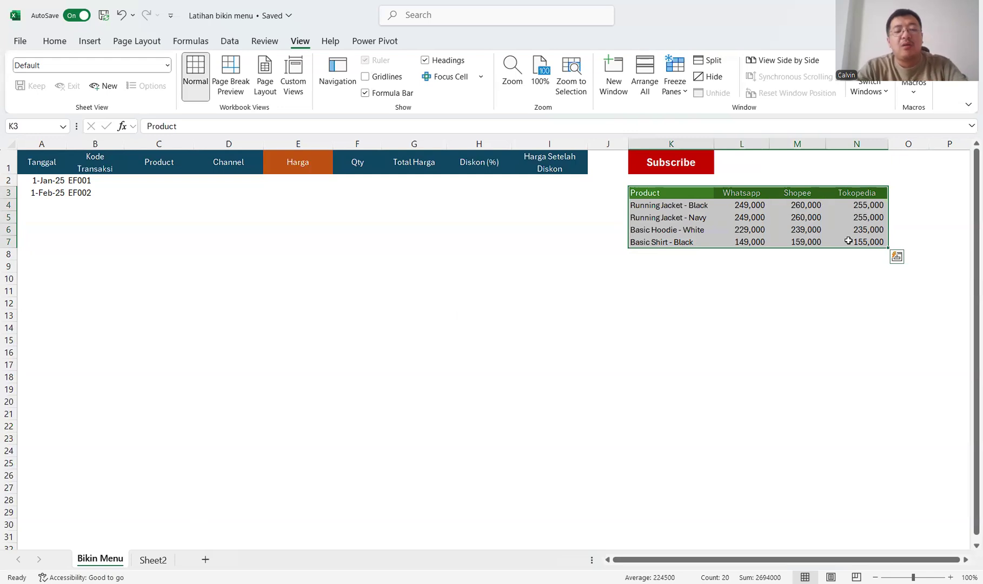
key(ctrl+t)
click(373, 308)
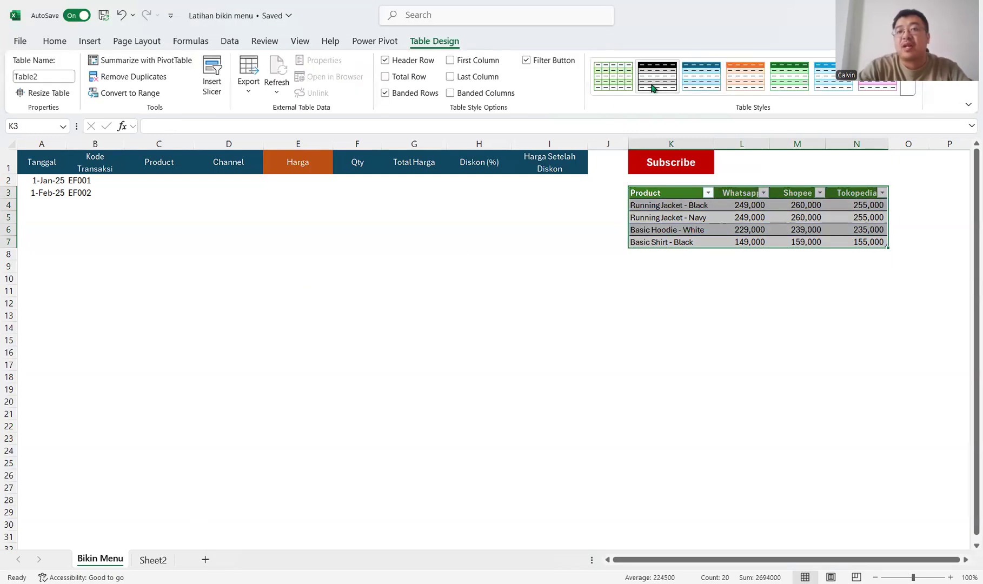
click(724, 351)
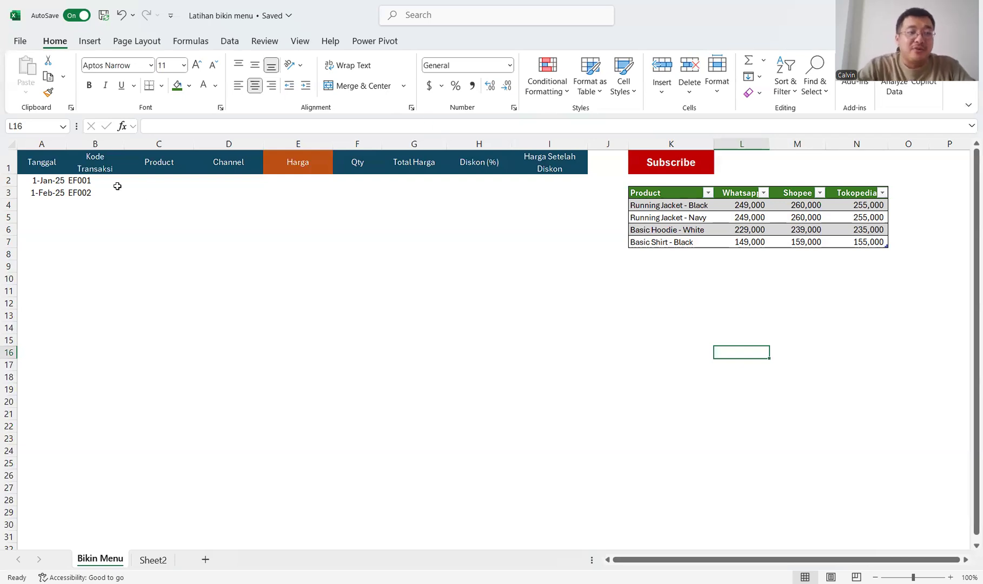
- Give the Product and Channel header cells C1:D1 a light orange fill and black font color
click(97, 190)
drag(162, 162, 203, 118)
click(189, 86)
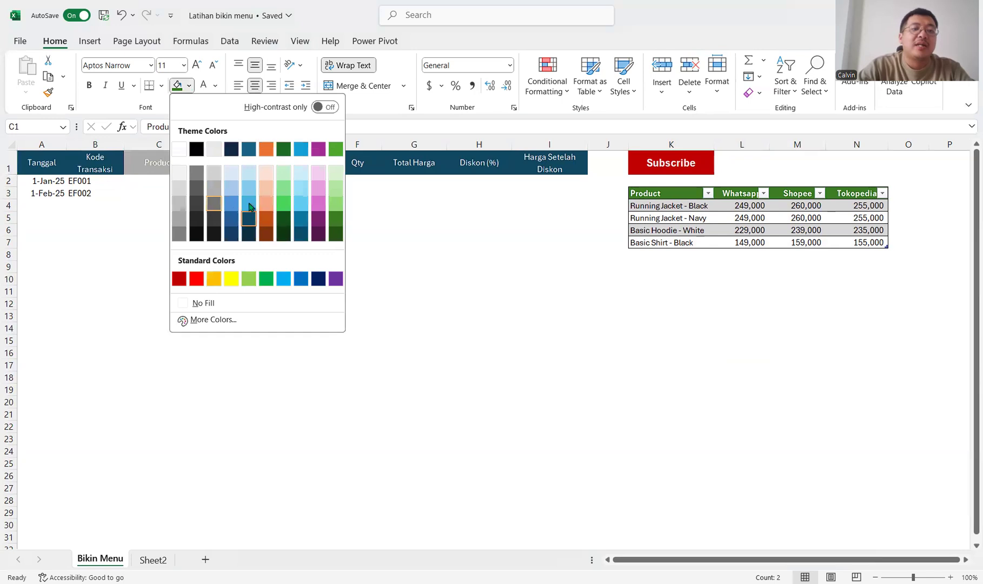
click(261, 194)
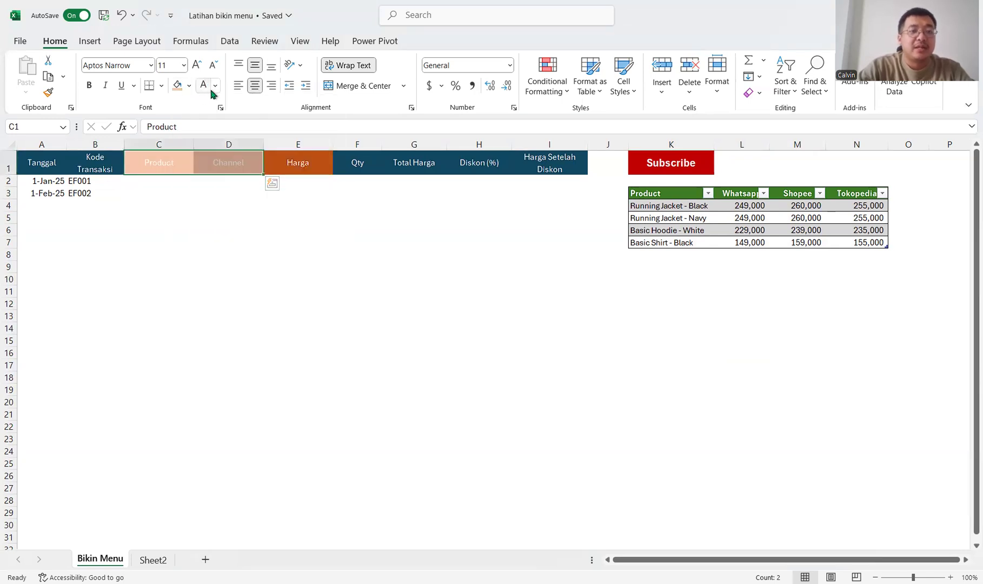
click(215, 86)
click(224, 169)
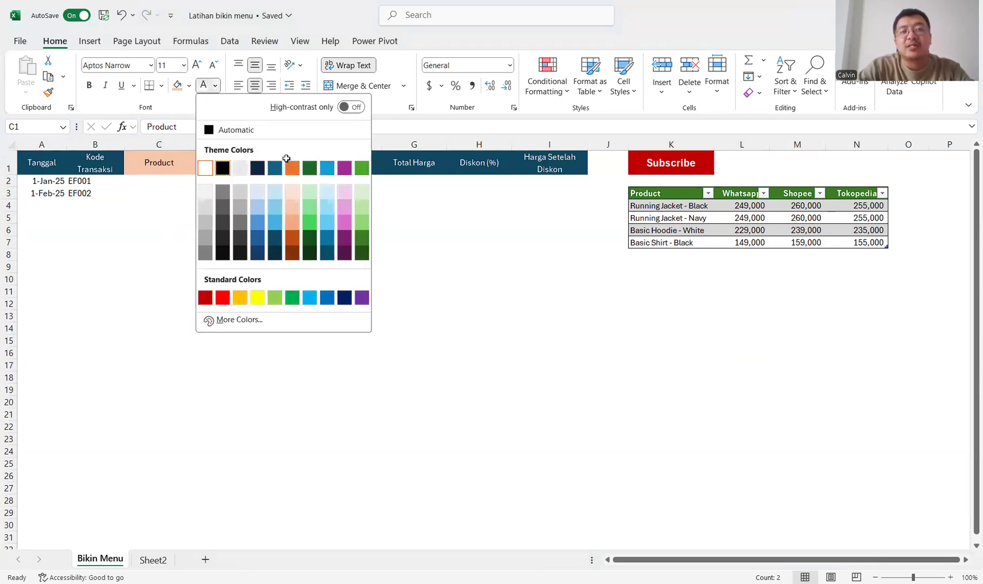
click(286, 159)
click(359, 167)
click(413, 166)
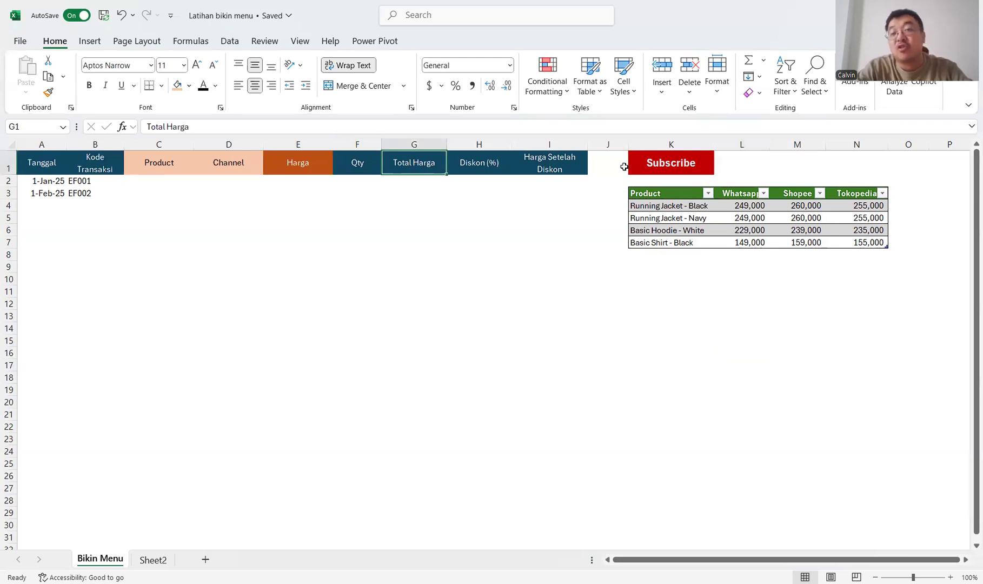
- Add list data validation to cell C2 with the product names =$K$4:$K$7 as its source
click(171, 191)
click(173, 180)
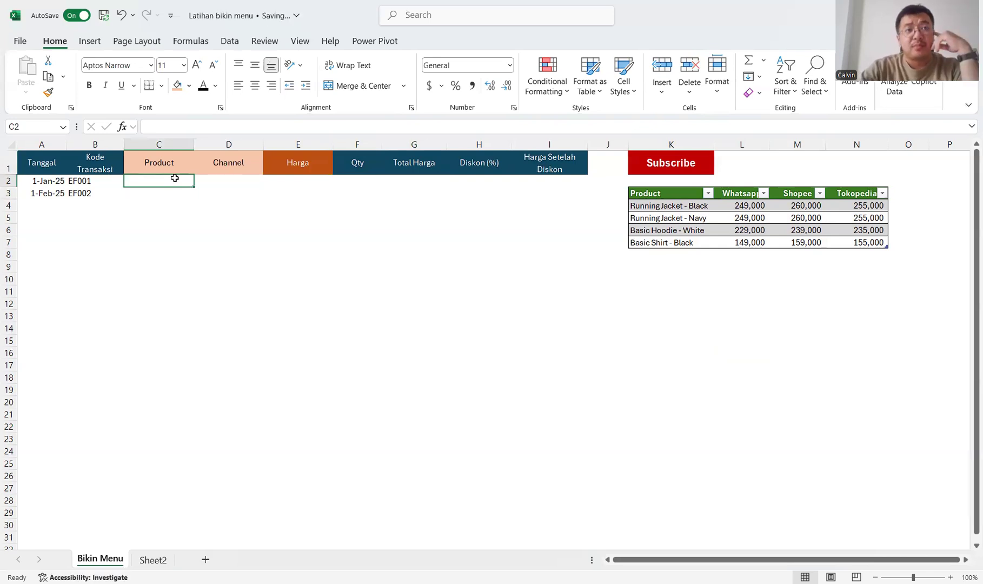
click(229, 41)
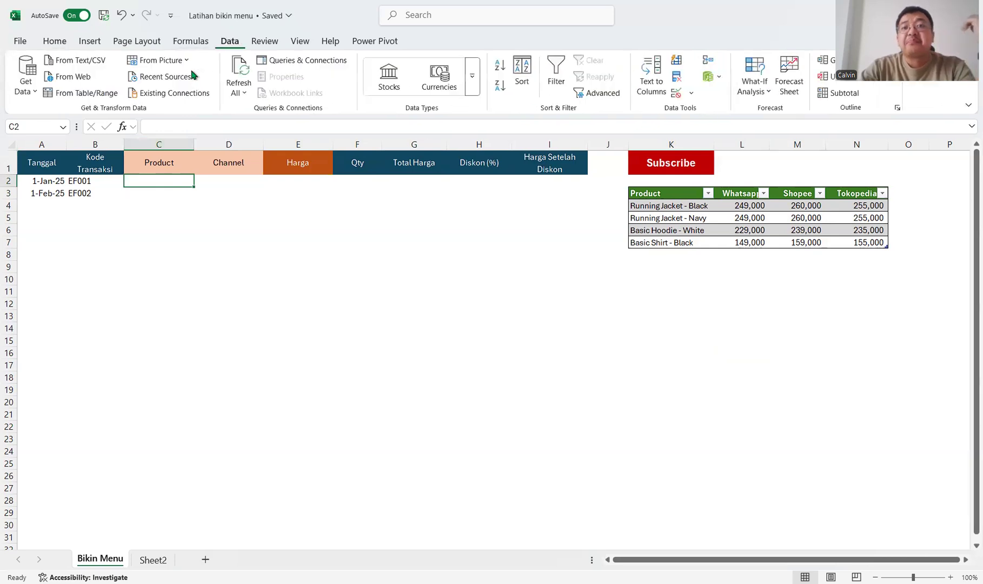
click(691, 93)
click(722, 114)
click(332, 227)
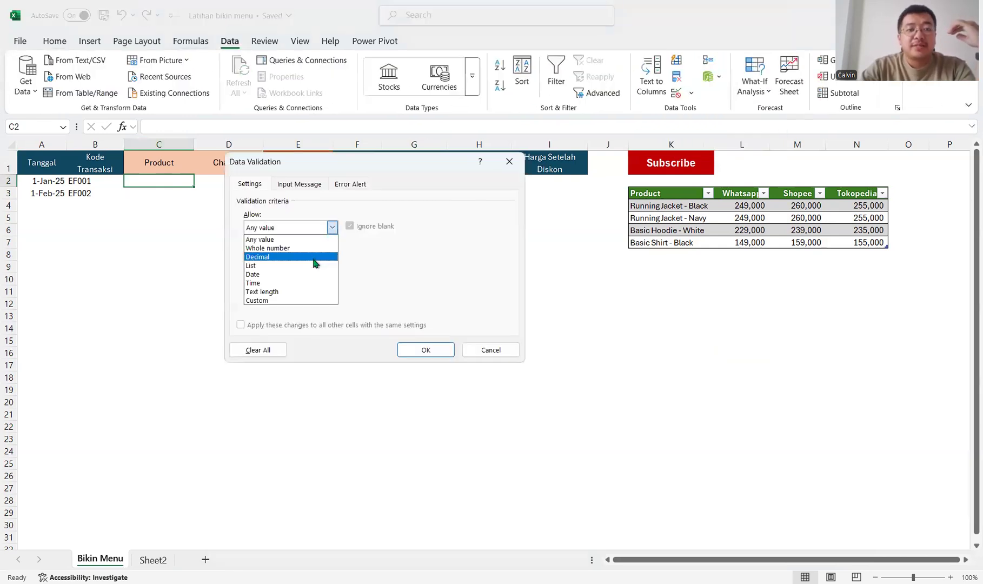
click(312, 266)
click(299, 278)
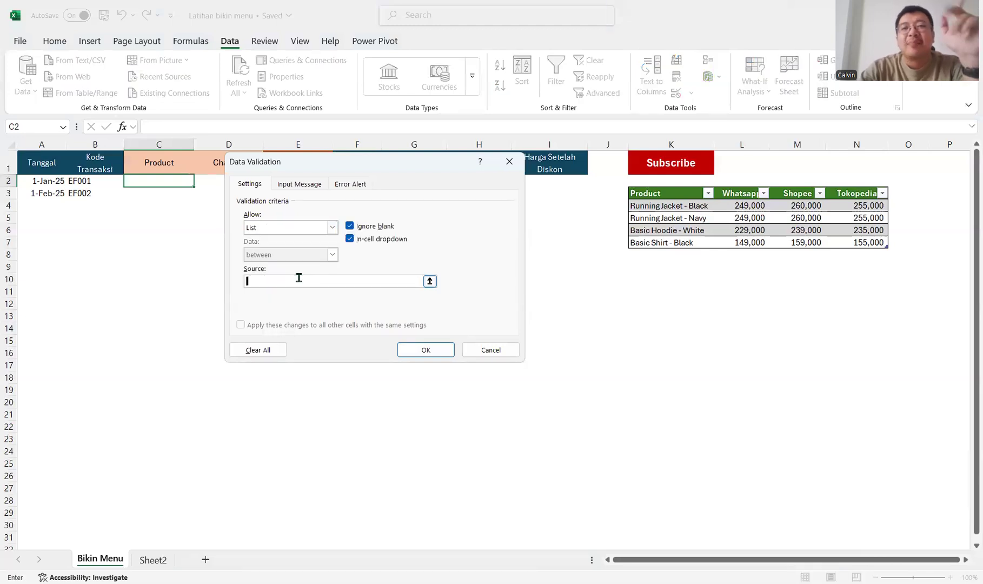
click(695, 207)
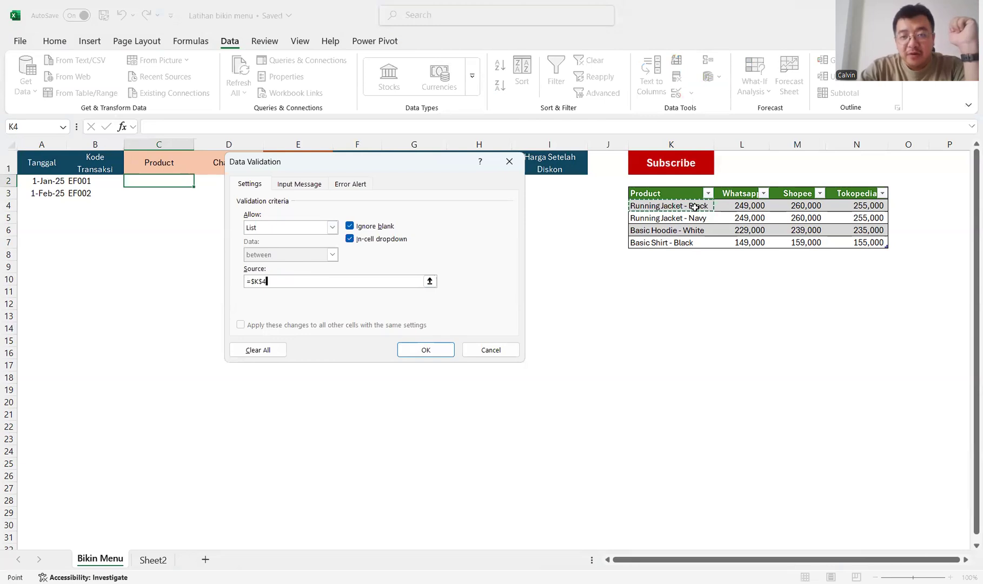
shift+click(695, 242)
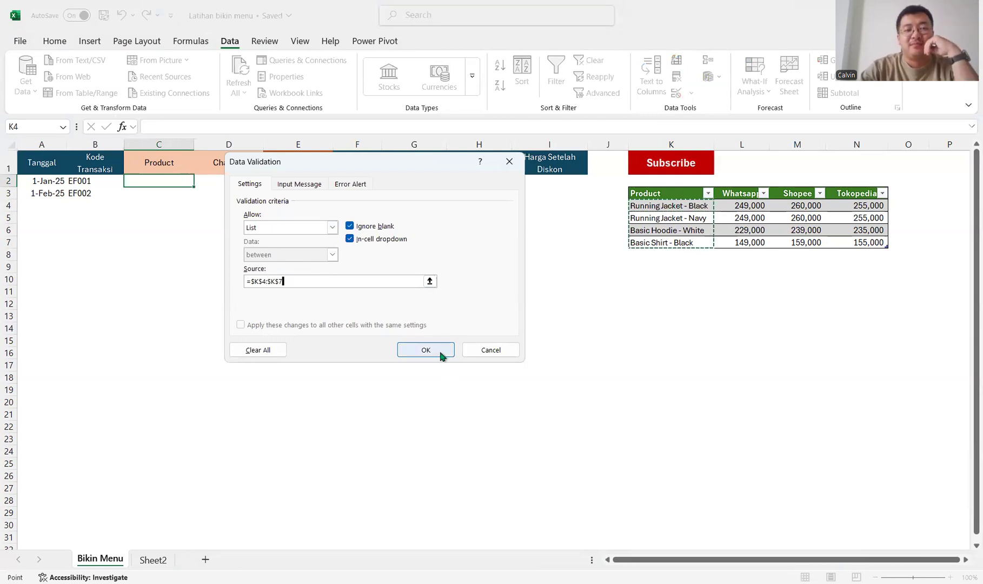
click(426, 350)
- Copy the product dropdown from C2 to C3 and on down the Product column through row 24
key(ctrl+c)
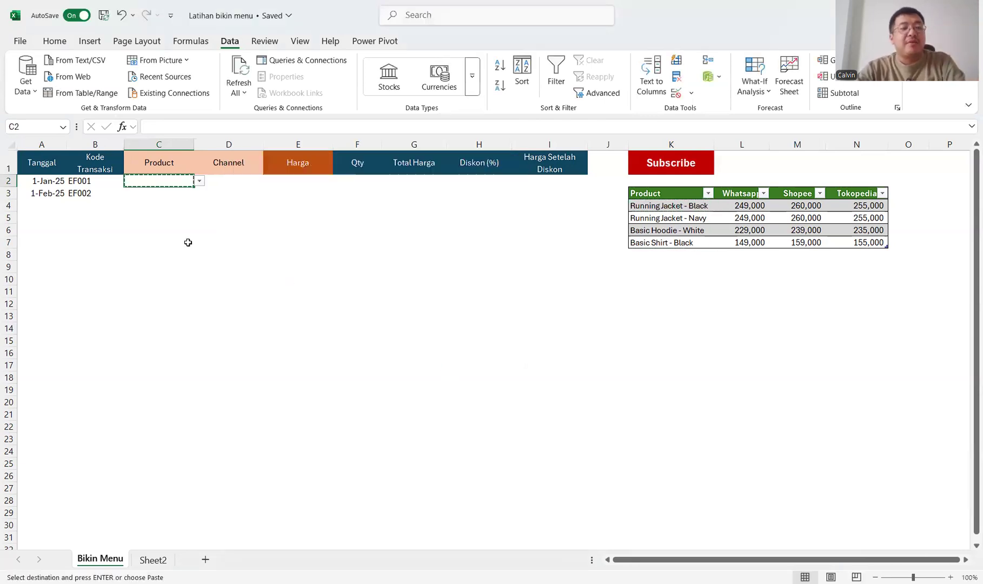
click(170, 195)
key(ctrl+v)
click(184, 241)
click(168, 193)
key(ctrl+c)
drag(167, 208, 160, 450)
key(ctrl+v)
click(346, 331)
- Copy cell C4's product dropdown onto the cells from C5 down to row 26
click(184, 207)
key(ctrl+c)
drag(169, 220, 176, 481)
key(ctrl+v)
click(353, 351)
click(189, 241)
click(203, 247)
click(378, 255)
- Apply all borders to the transaction range A1:I25
drag(44, 162, 522, 459)
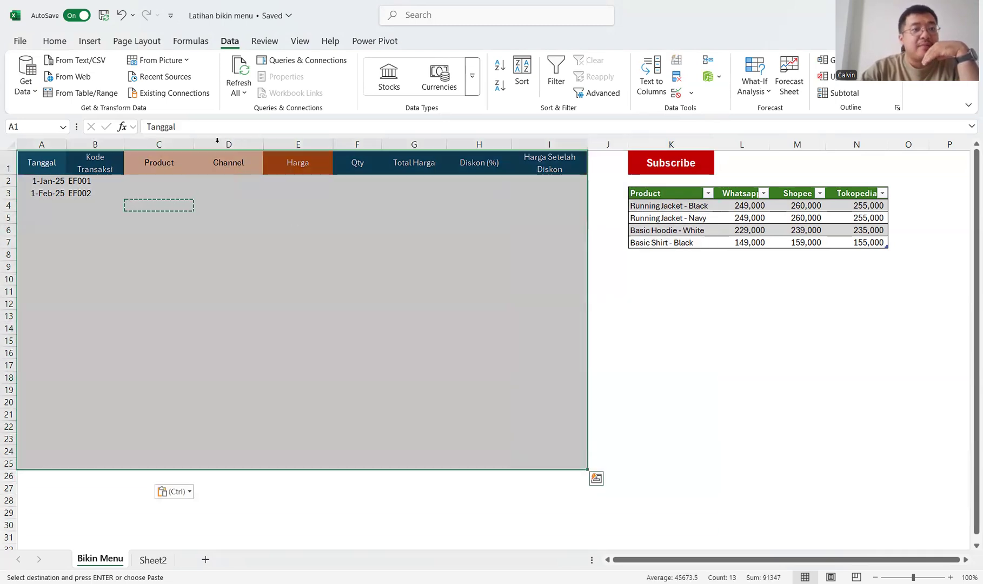
click(52, 41)
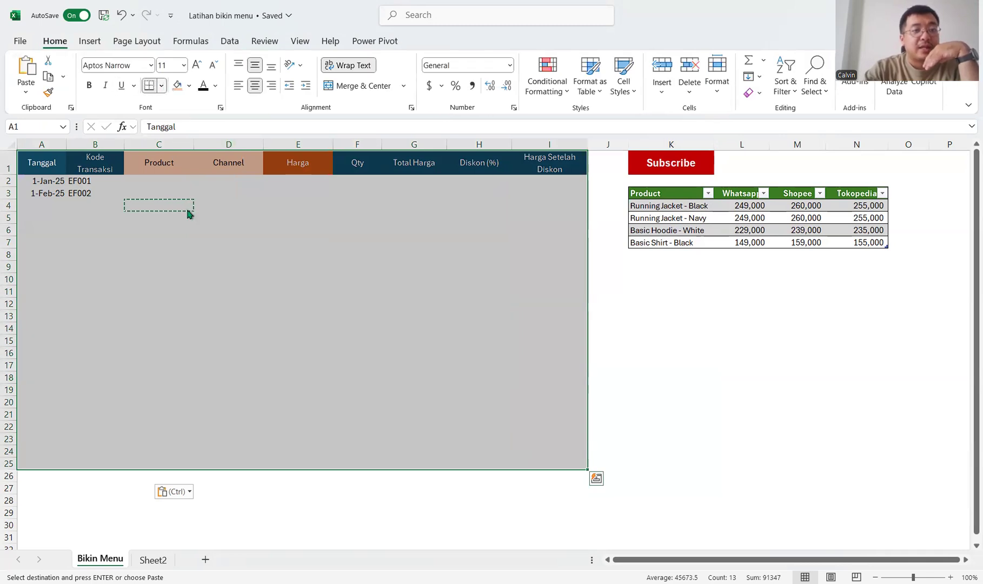
click(272, 333)
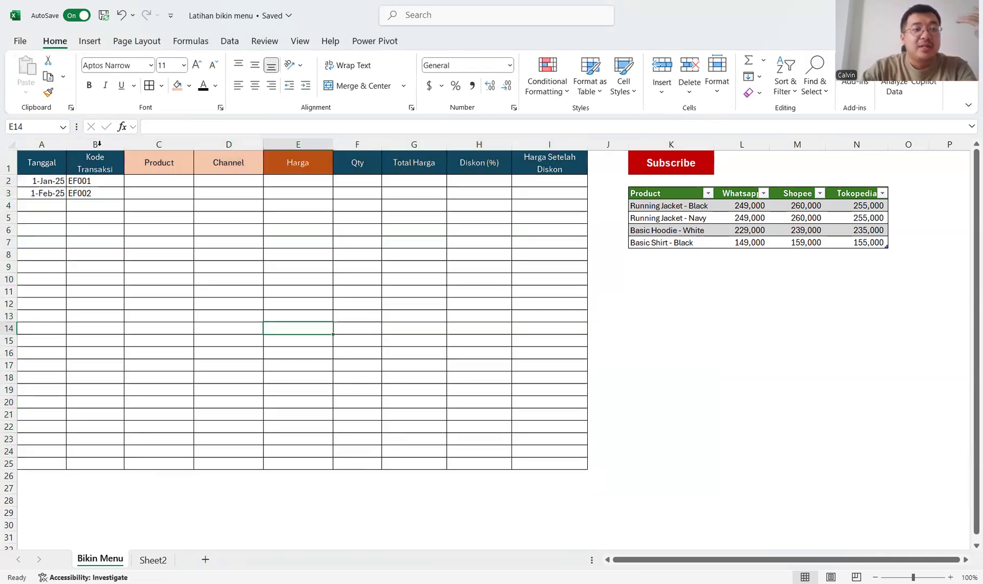
- Center the contents of the Kode Transaksi column B
click(95, 144)
click(255, 86)
click(234, 317)
- Choose Running Jacket - Black as the product for transaction EF001 and widen the Product column to fit it
click(173, 183)
click(200, 183)
drag(191, 187, 191, 186)
click(201, 178)
click(187, 177)
click(197, 181)
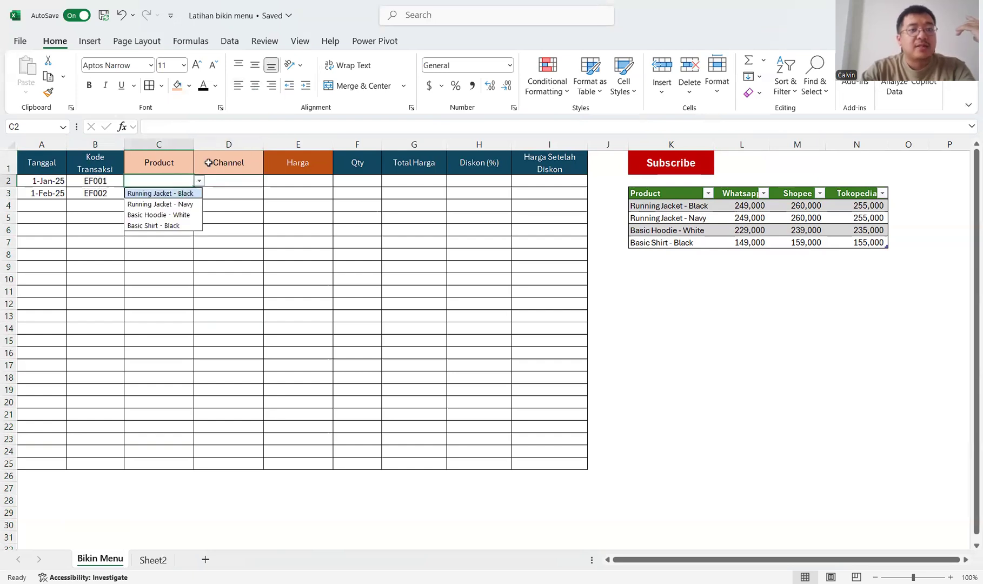
click(284, 181)
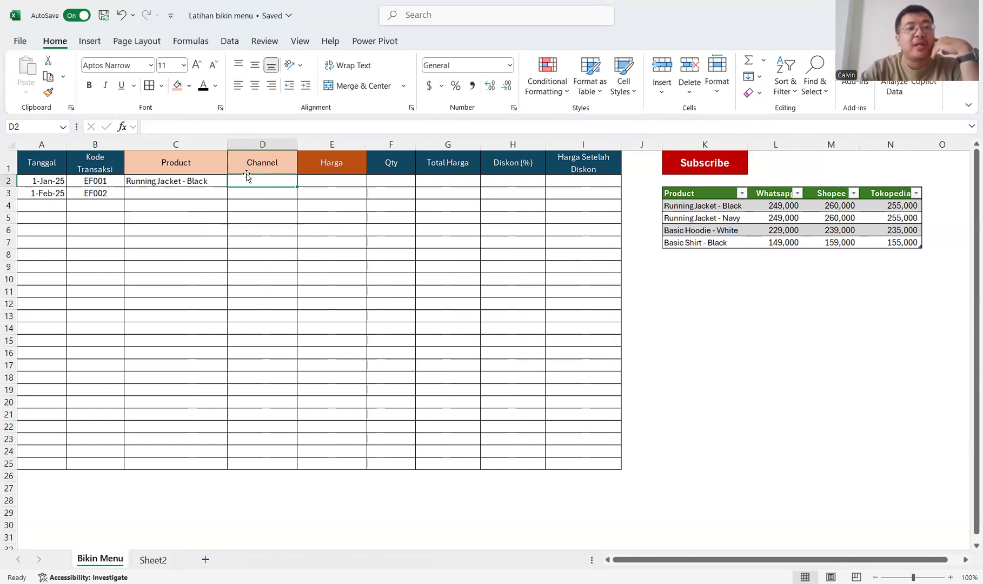
- Add list data validation to the Channel cells D2:D25, sourced from the channel headers in L3:N3
key(Down)
drag(256, 176, 272, 460)
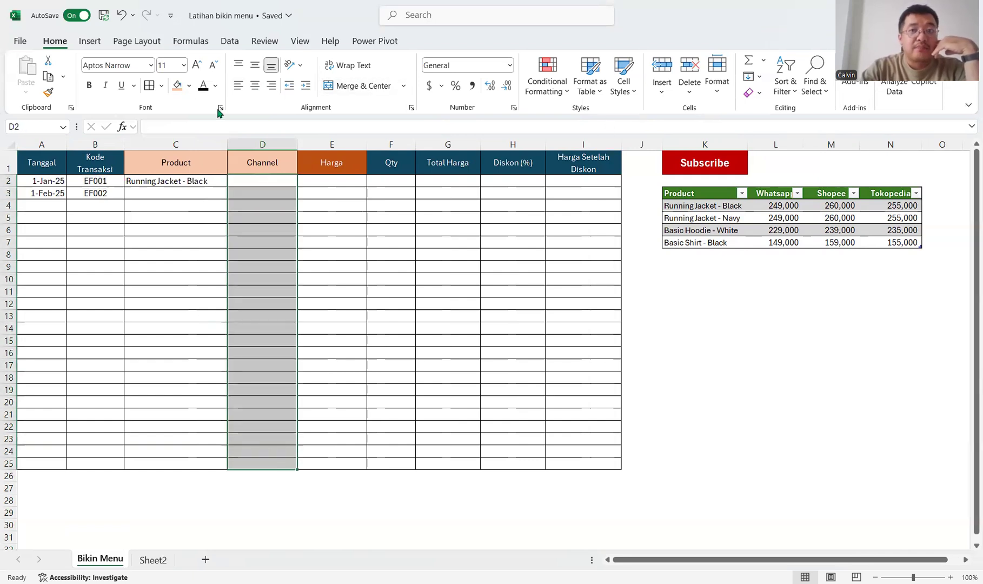
click(229, 42)
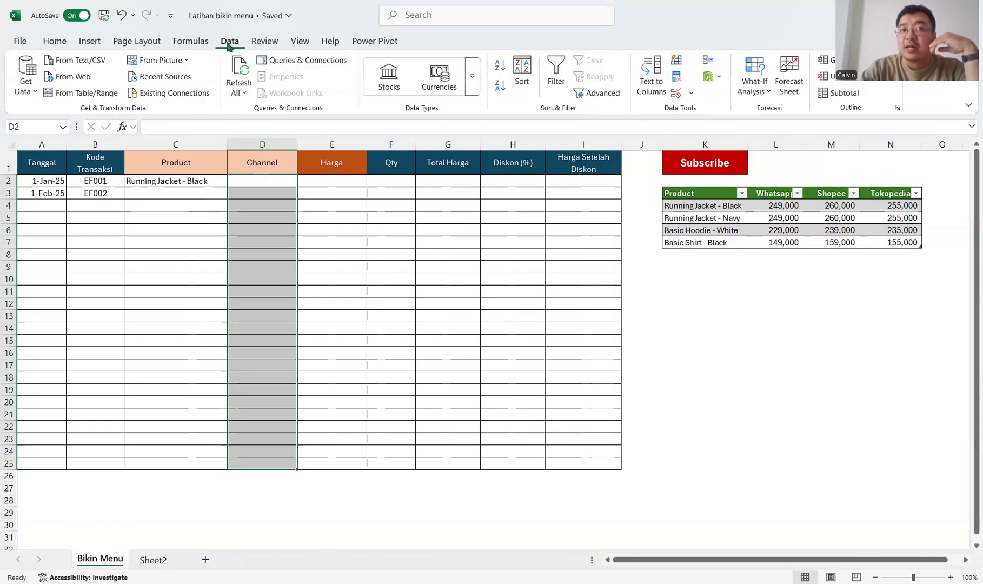
click(691, 93)
key(v)
click(333, 228)
click(273, 272)
click(766, 194)
shift+click(894, 194)
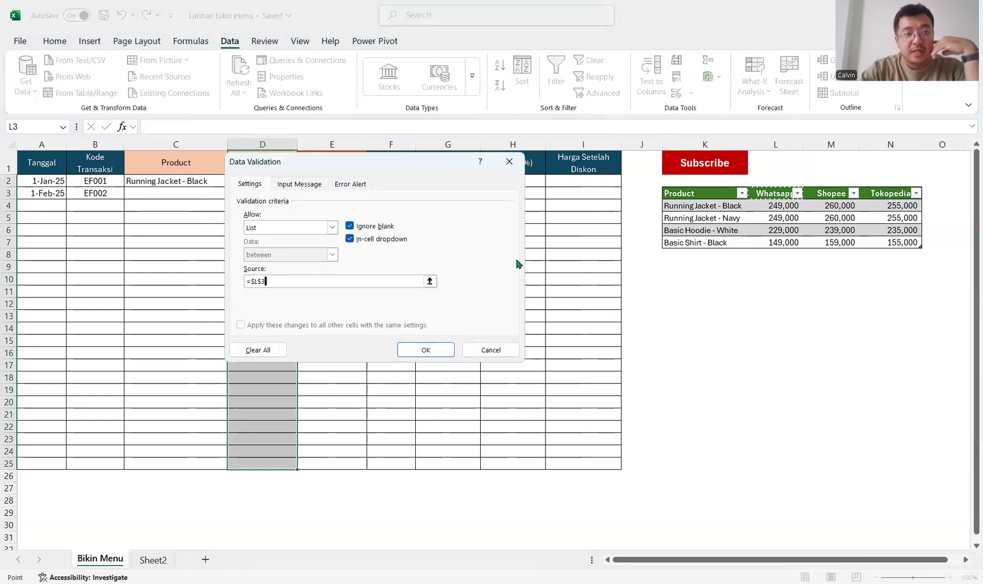
click(426, 350)
- Choose Whatsapp as the channel for transaction EF001 in D2 and select its matching price in the price list
click(303, 182)
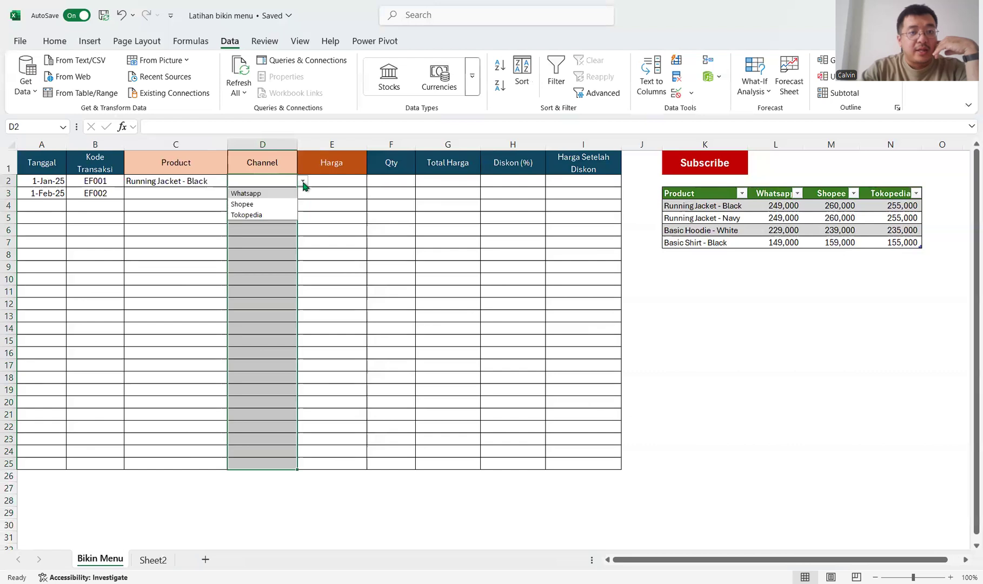
click(358, 228)
click(272, 190)
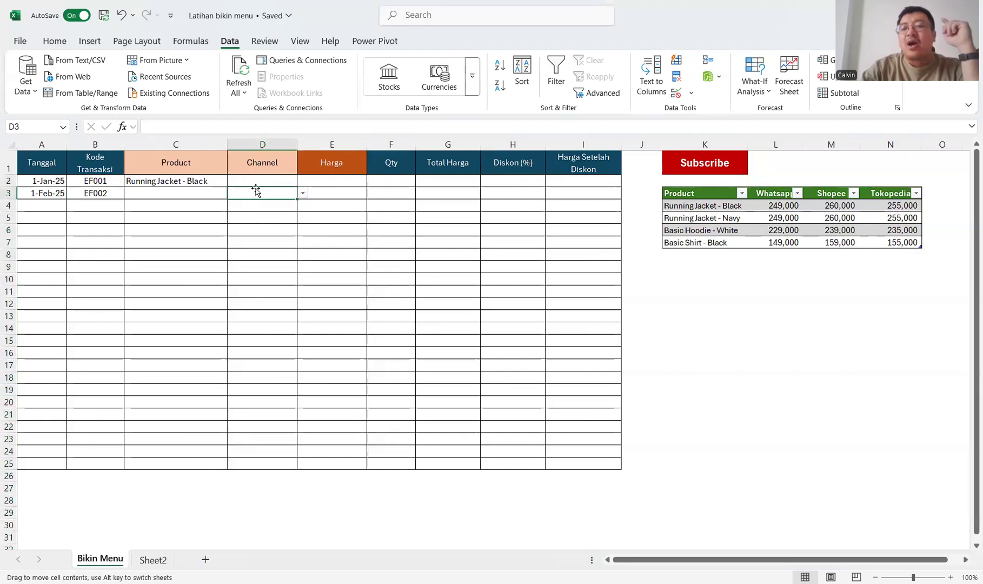
click(257, 183)
click(303, 182)
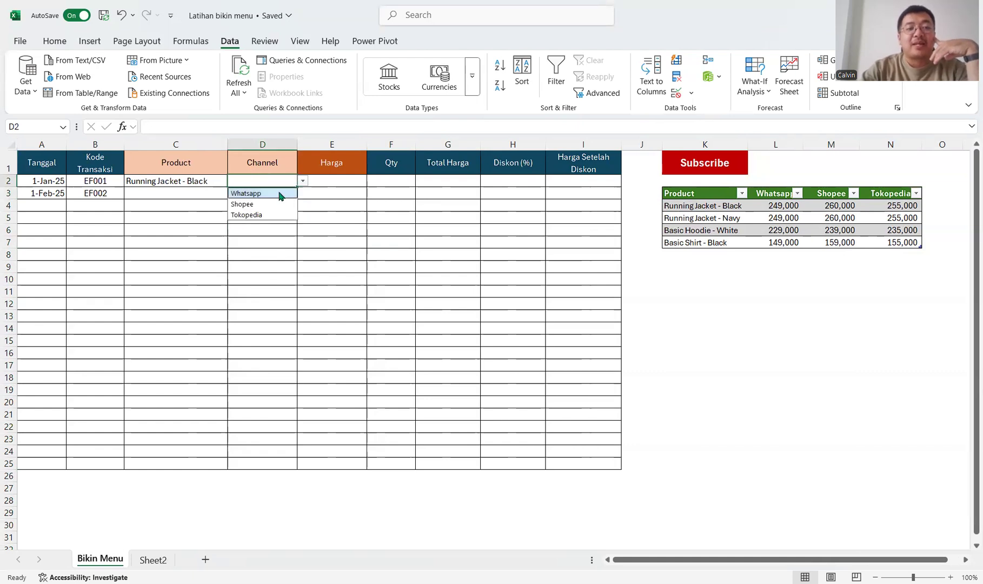
key(Return)
click(781, 207)
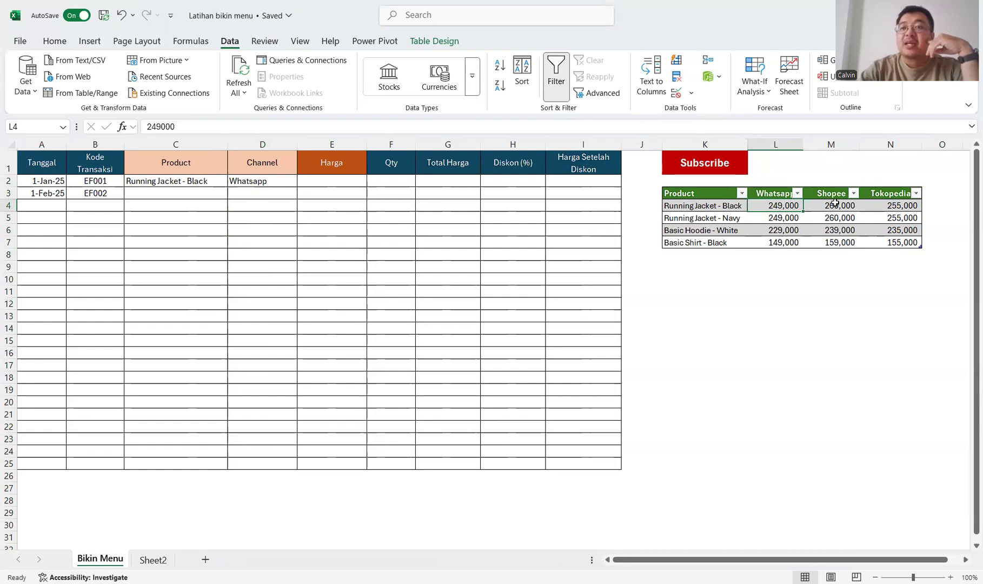
- Fill the Harga cells E2:E10 with light gray
click(293, 181)
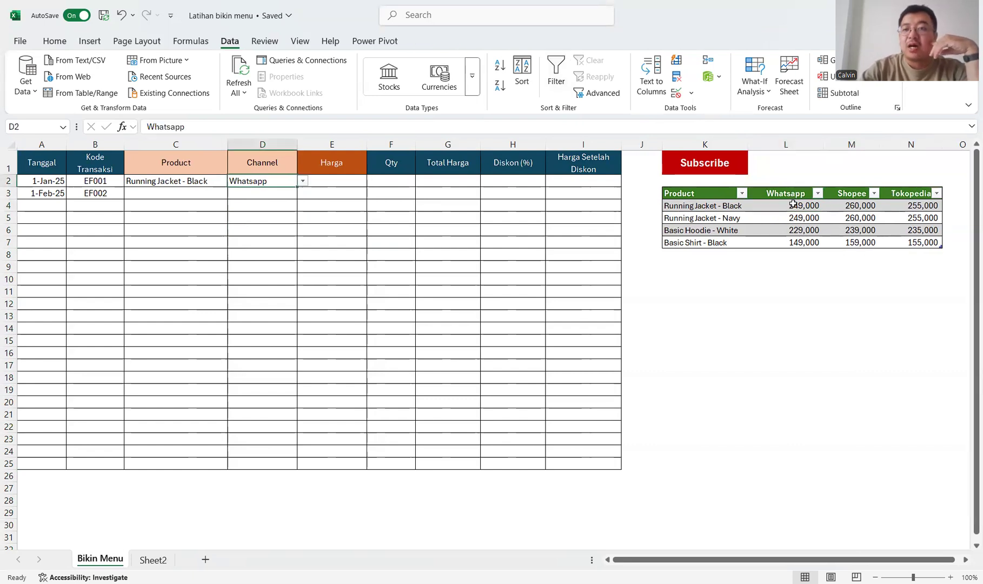
click(351, 179)
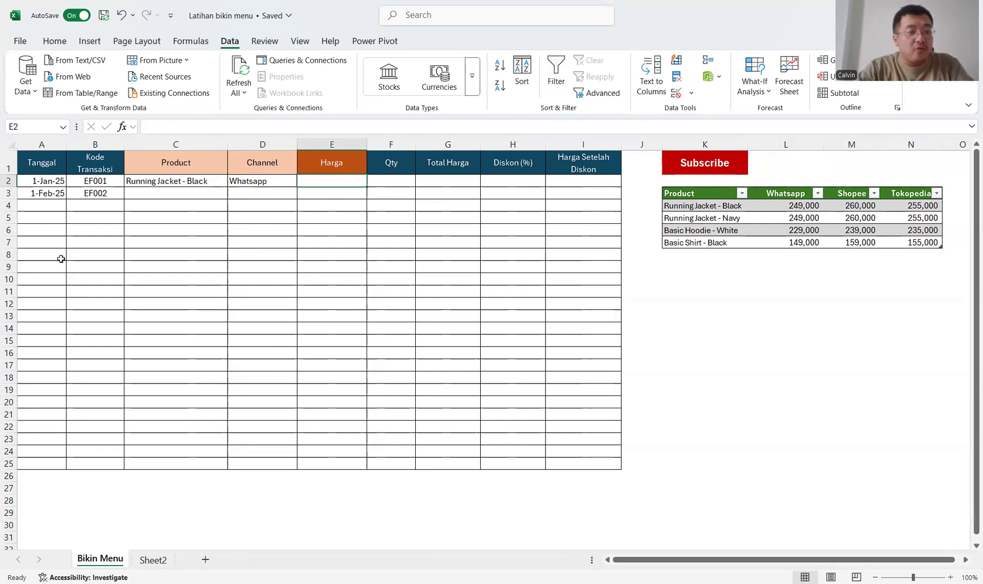
drag(41, 279, 586, 280)
drag(332, 181, 336, 279)
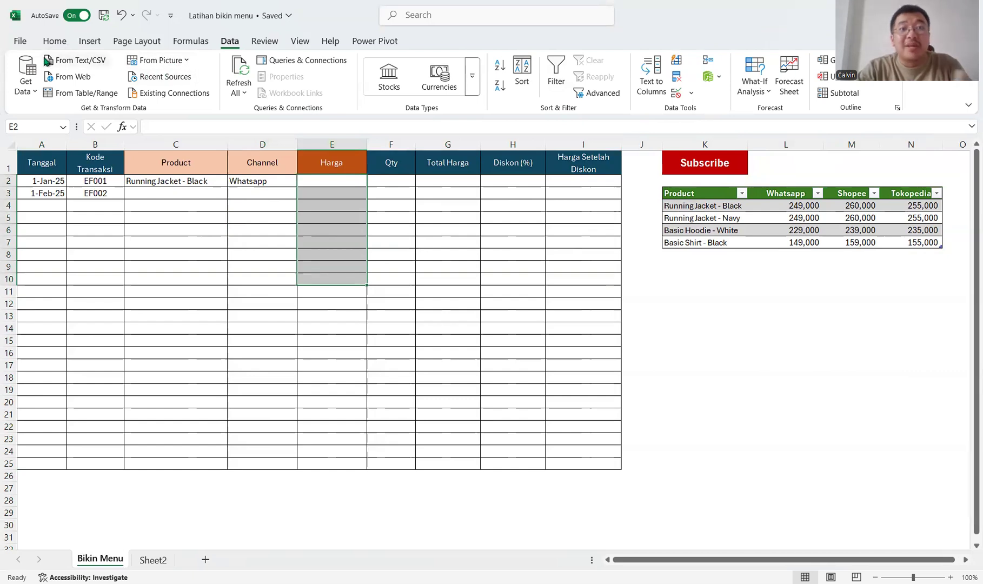
click(57, 42)
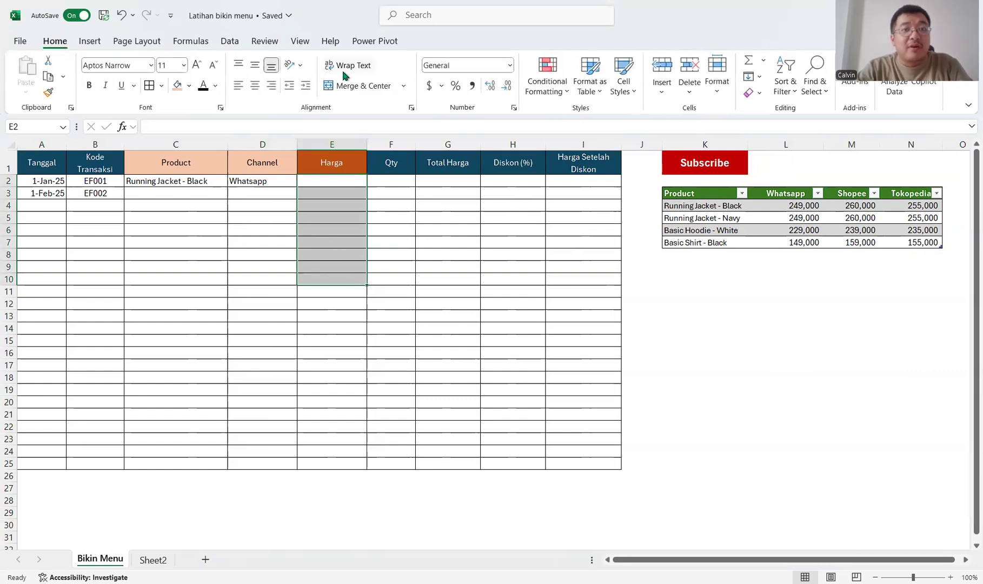
click(189, 86)
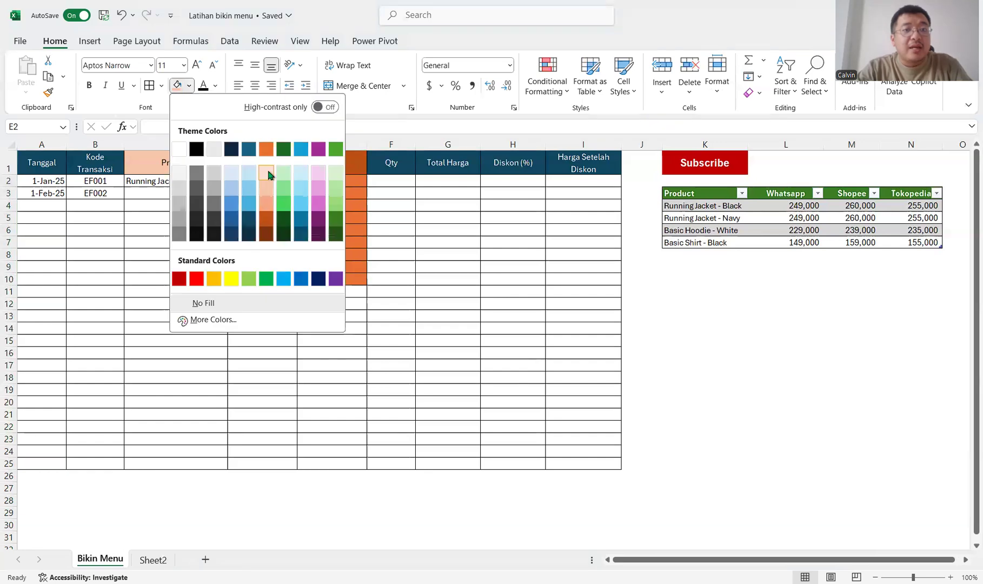
click(179, 171)
- Copy the two transaction rows in A2:D3 and paste them at A11
drag(49, 181, 270, 193)
key(ctrl+c)
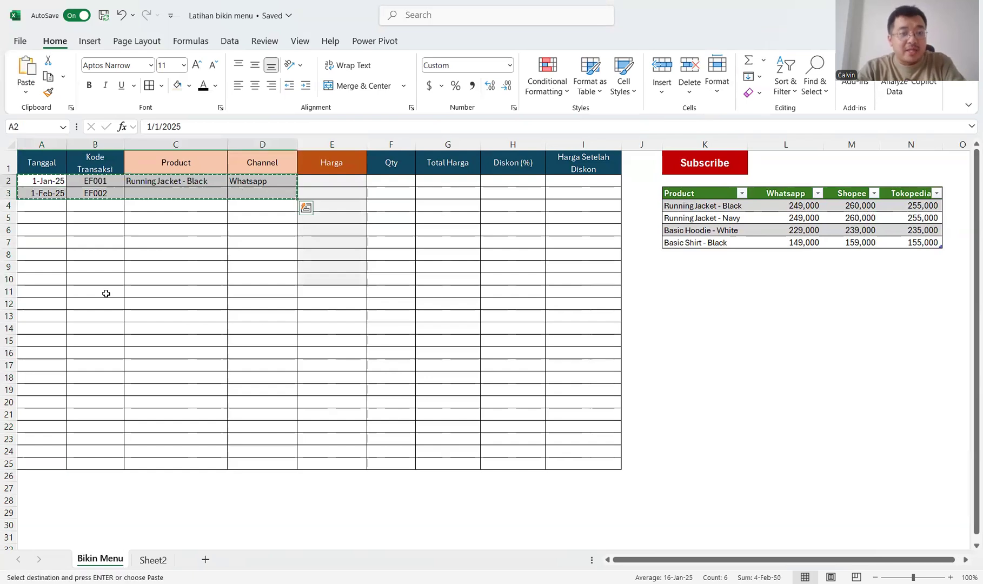
click(49, 303)
click(47, 292)
key(ctrl+v)
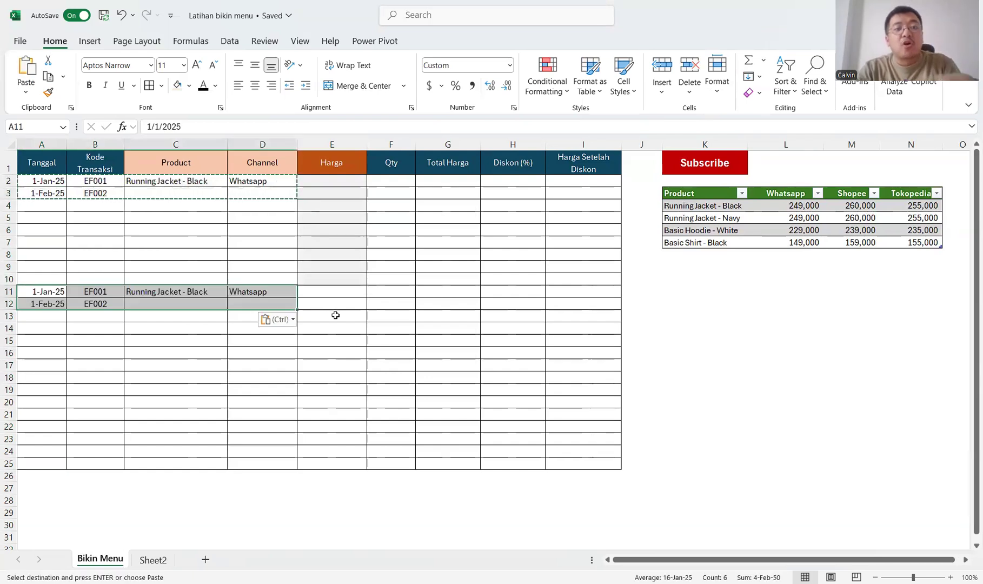
- Shade the Harga cells E11:E19 light orange, and replace that fill with light green
click(340, 301)
click(341, 282)
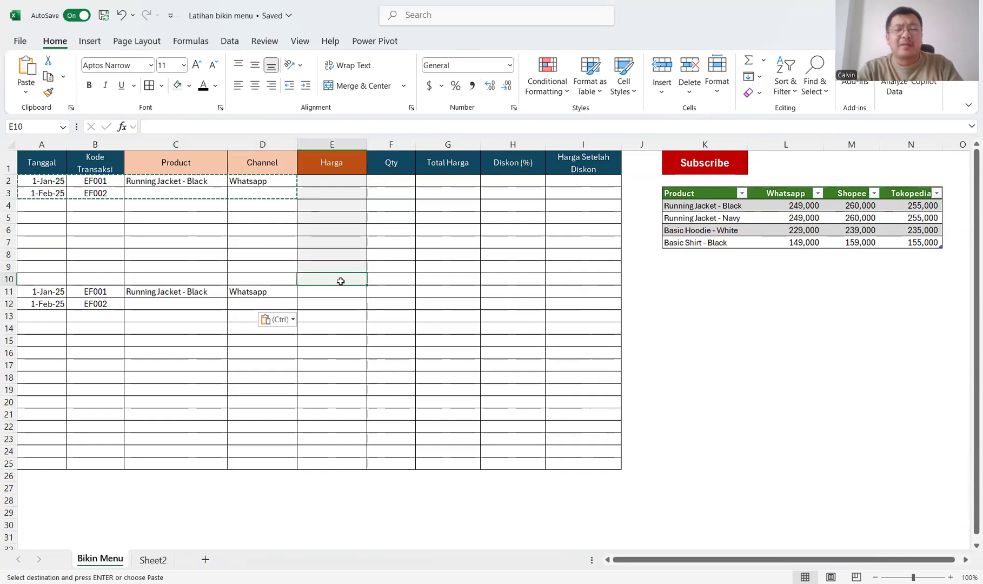
click(323, 293)
drag(323, 293, 344, 390)
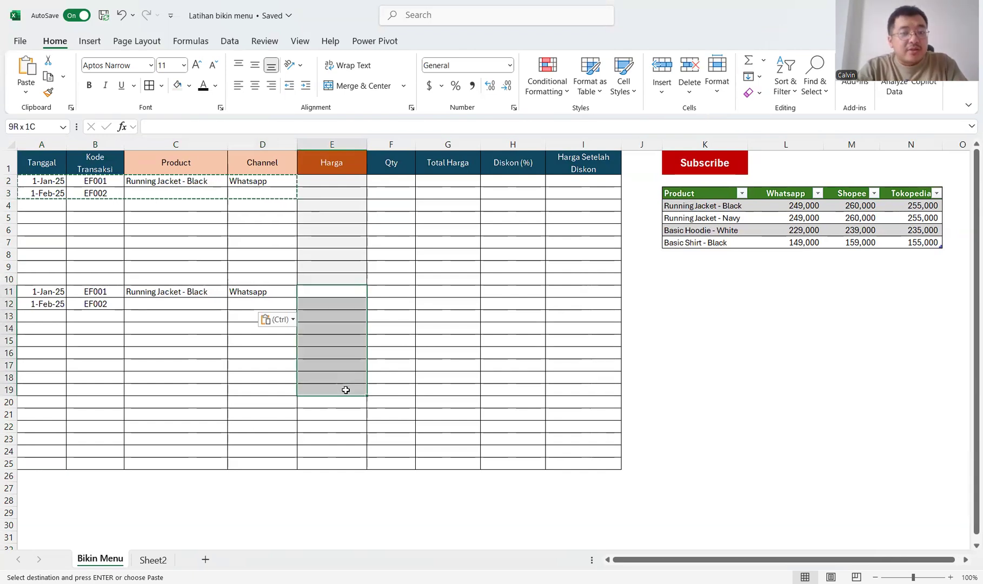
click(189, 86)
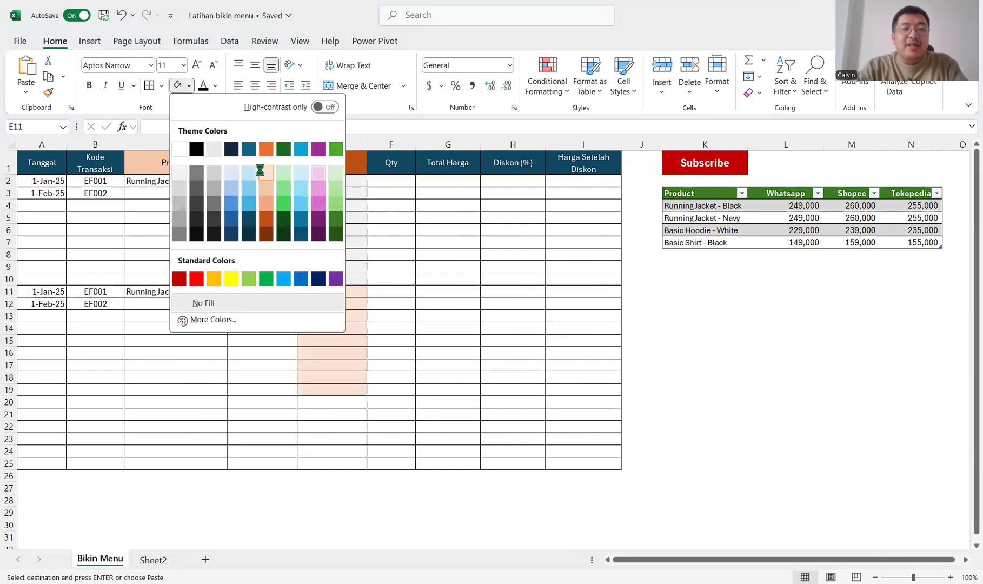
click(265, 172)
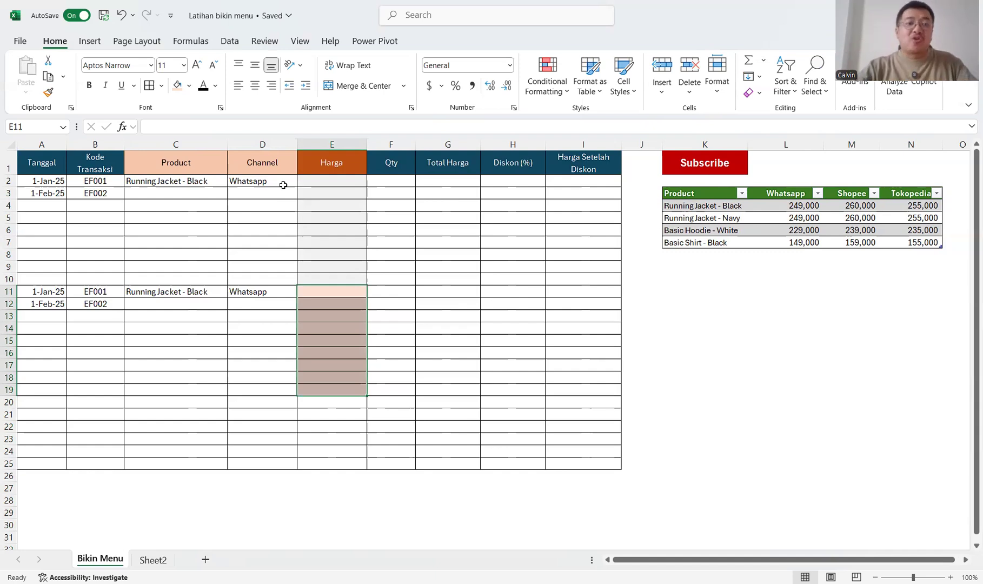
click(188, 89)
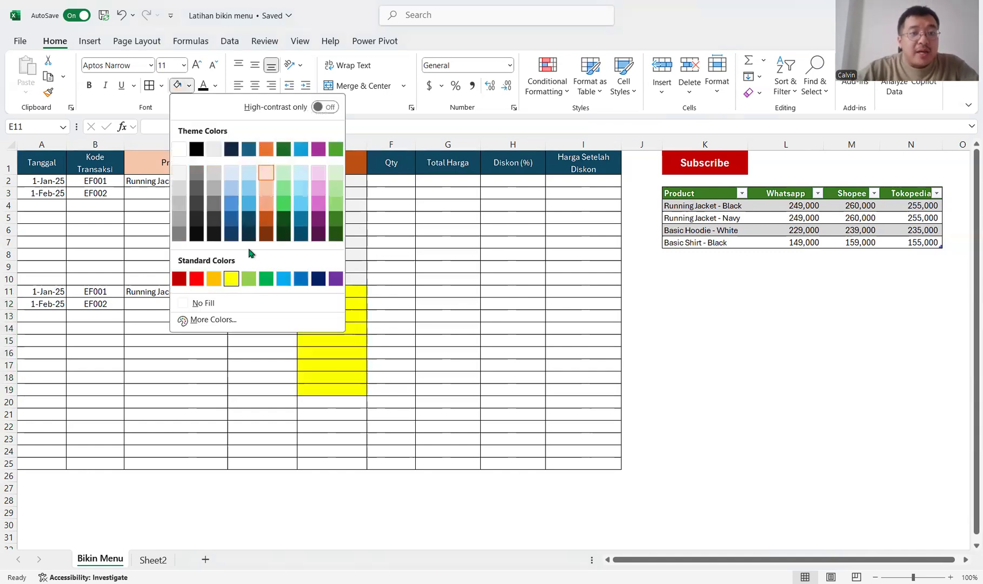
click(334, 177)
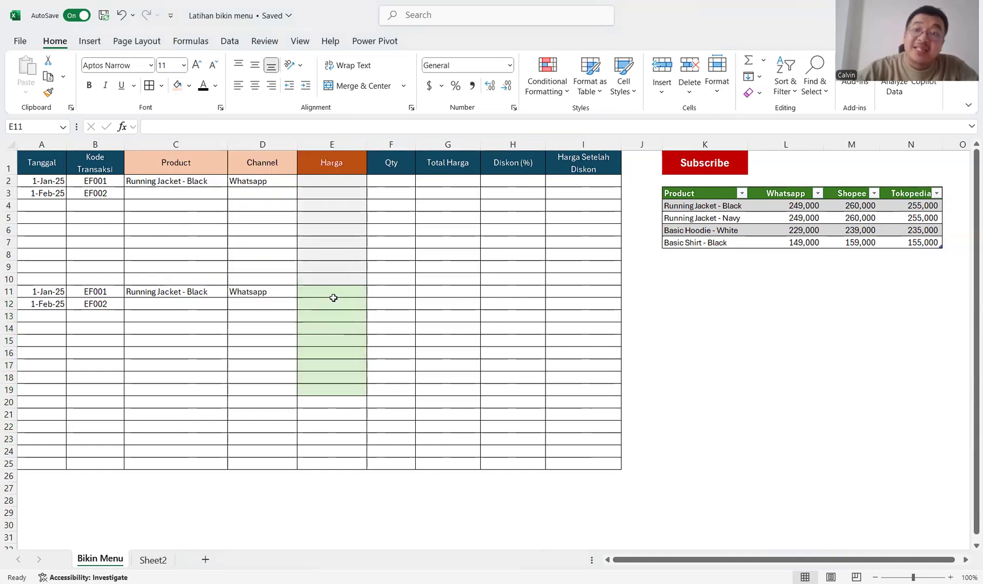
- Start an INDEX formula in Harga cell E2 with the price range L4:N7, Table2[[Whatsapp]:[Tokopedia]], as its array
click(326, 181)
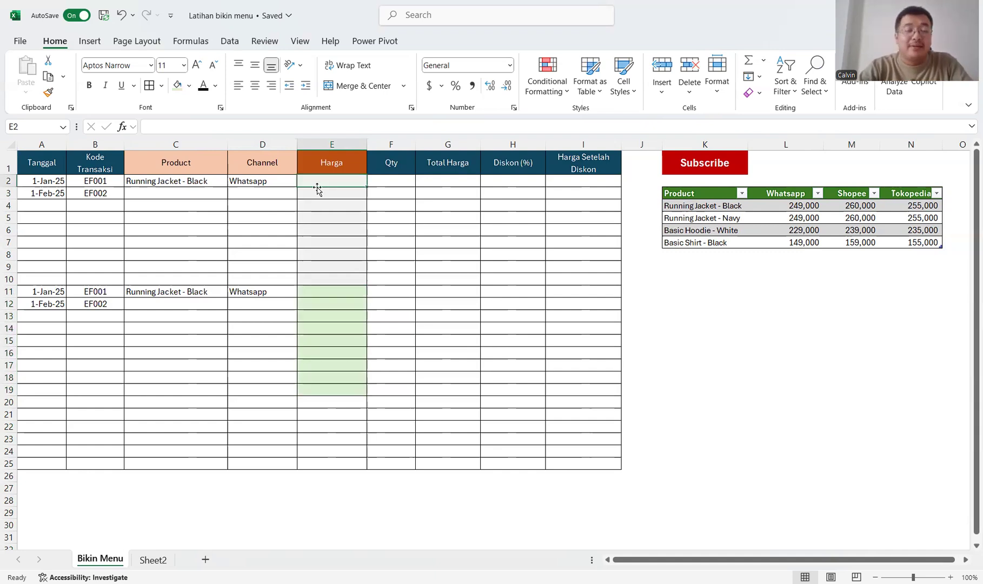
text(=)
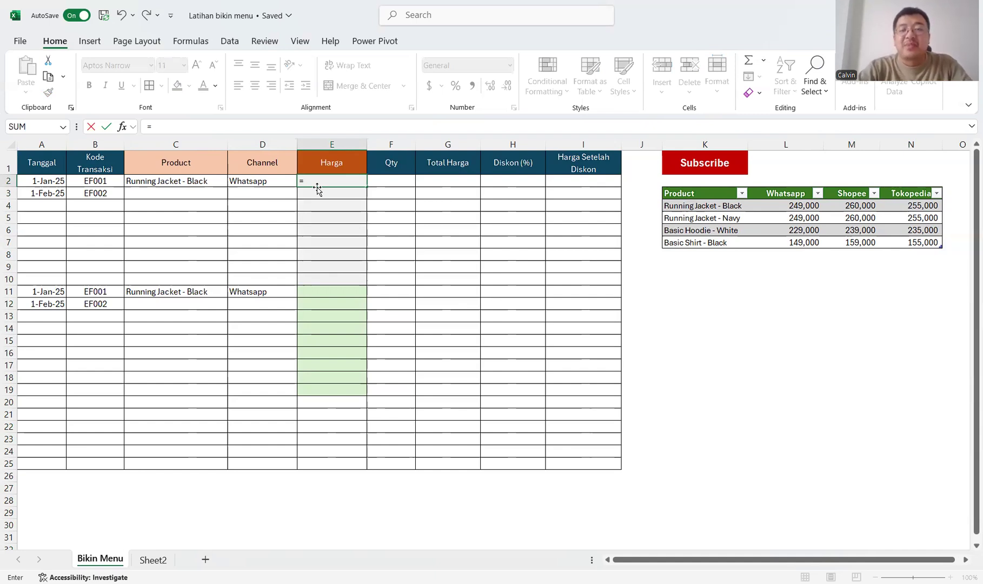
text(INDEX()
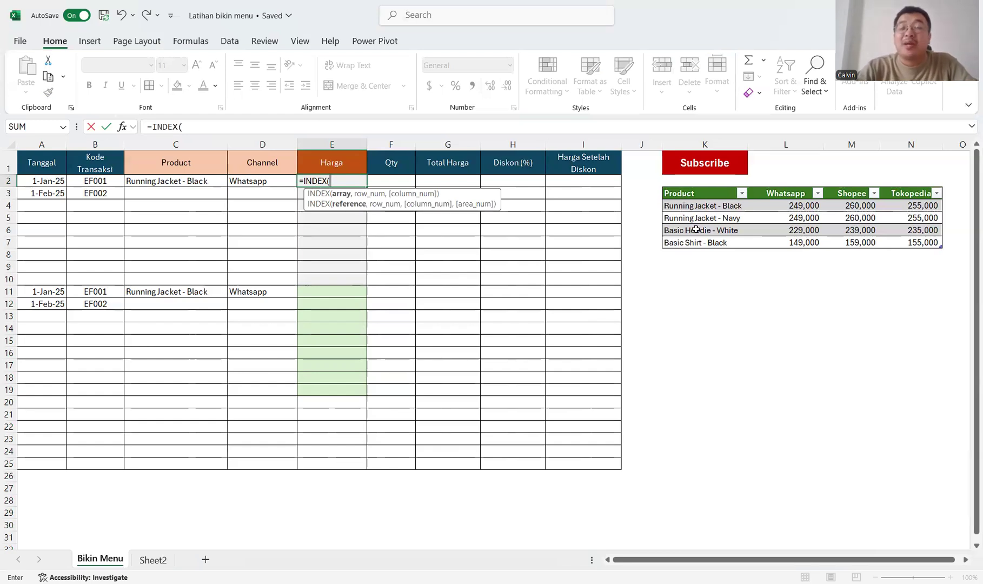
click(778, 206)
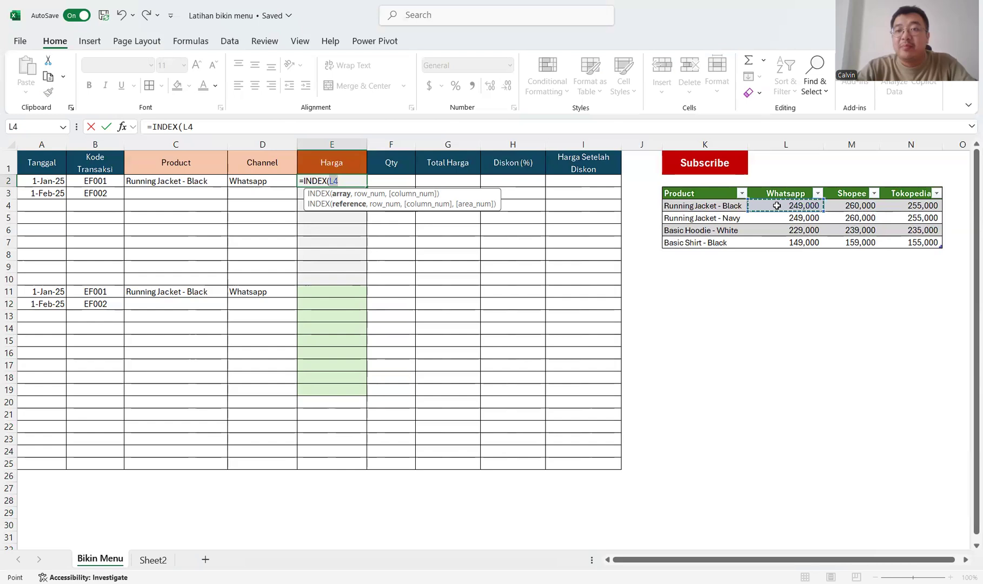
shift+click(890, 243)
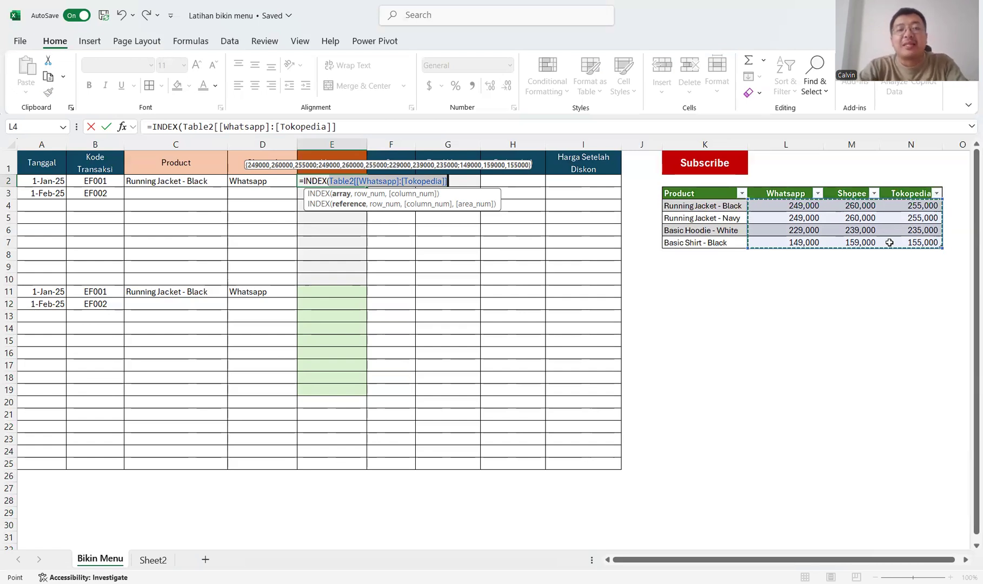
- Complete the E2 formula with MATCH(C2,Table2[Product],0) as the row number and accept the closing-parenthesis correction
text(,MATCH()
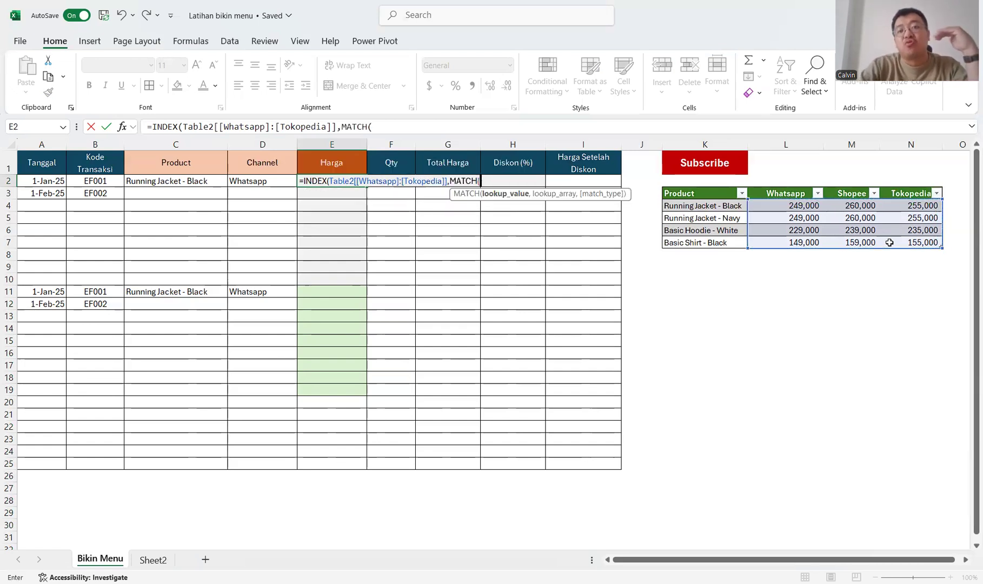
click(217, 181)
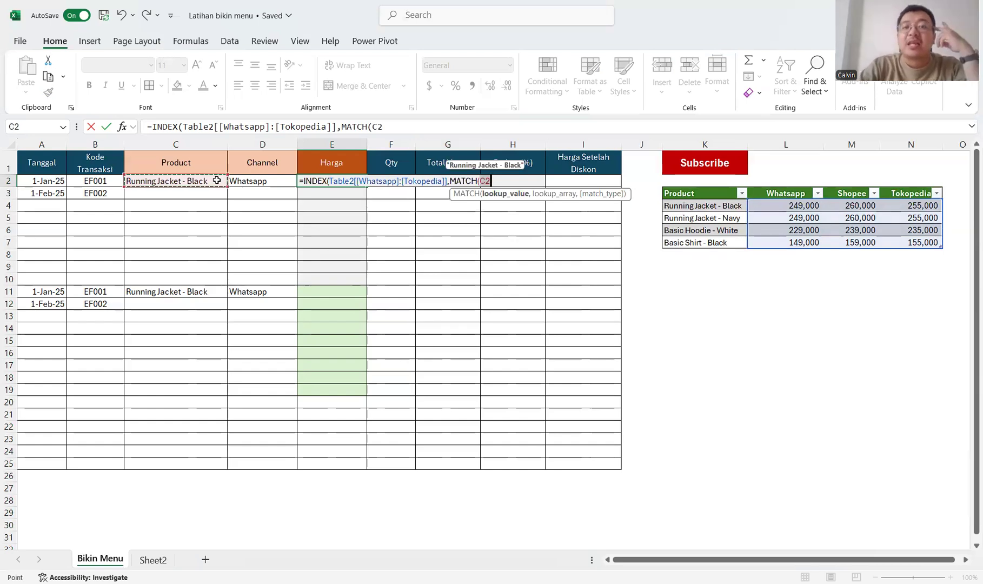
text(,)
click(709, 205)
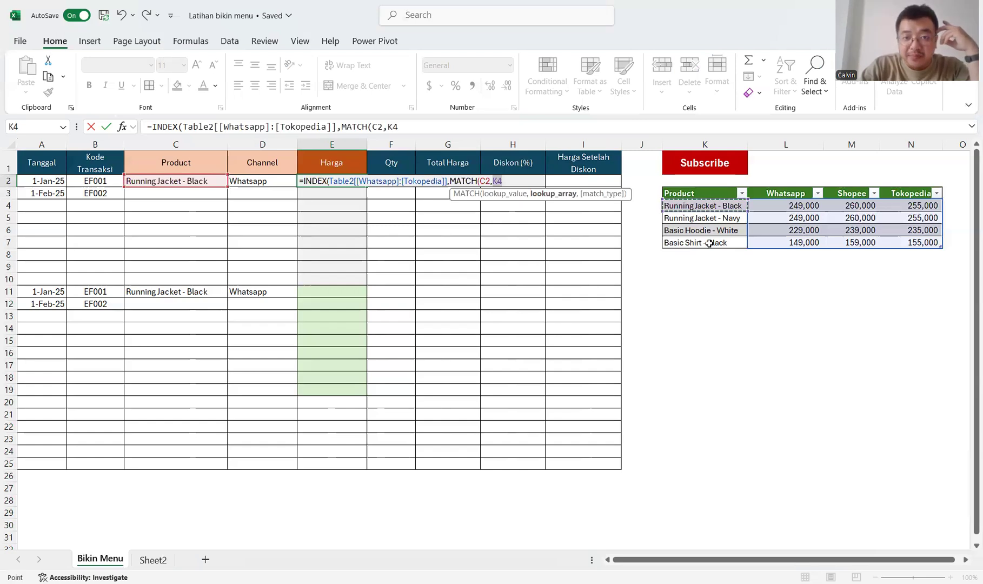
key(ctrl+shift+Down)
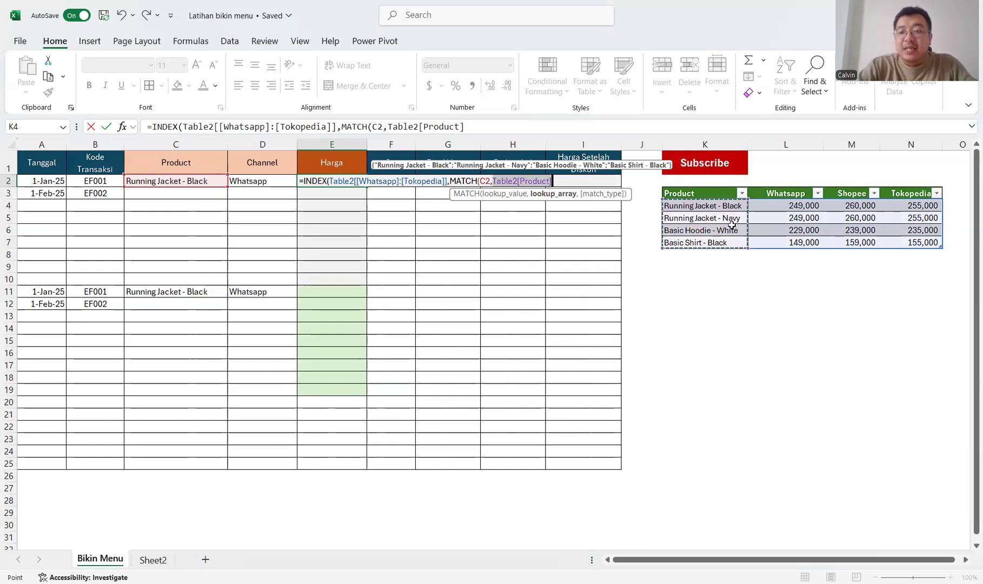
text(,0))
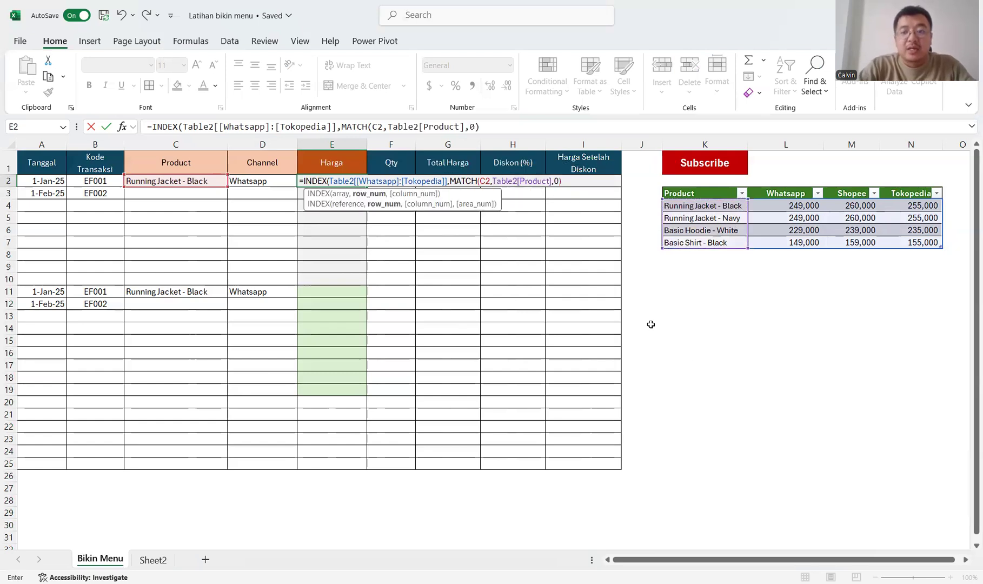
key(Return)
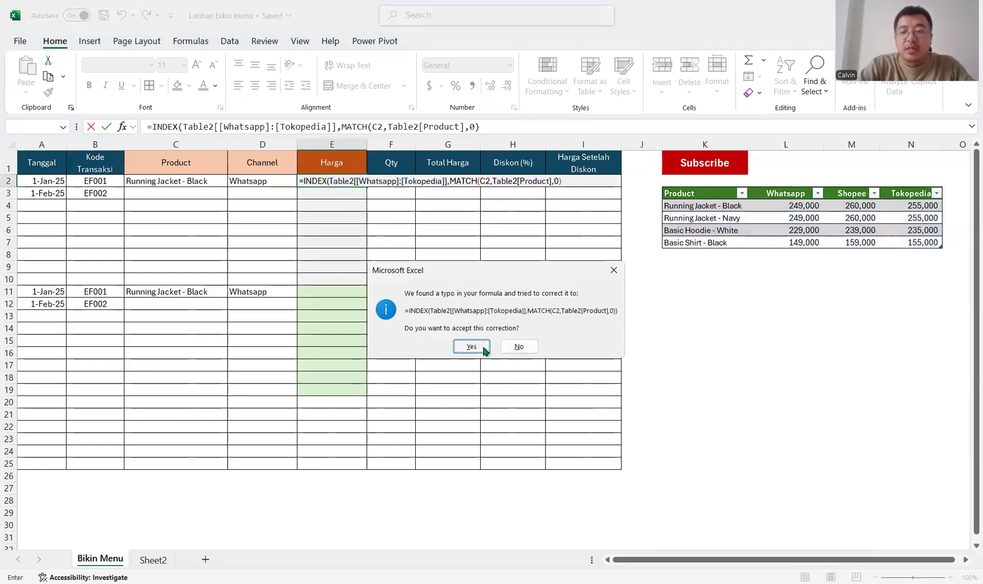
click(472, 347)
- Reopen the E2 formula without its final closing parenthesis and review the INDEX price range and the MATCH arguments
scroll(601, 448, up, 2)
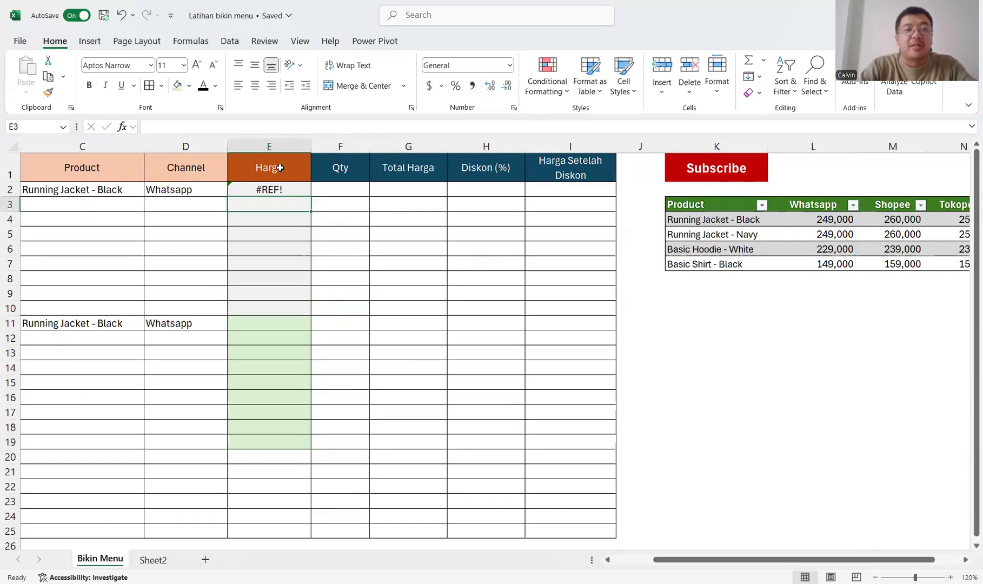
double_click(291, 191)
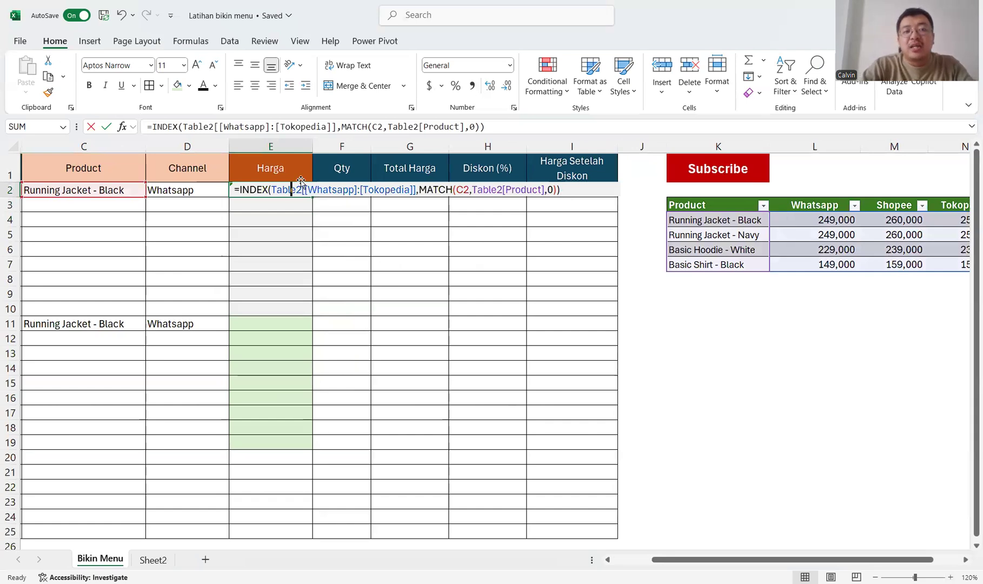
drag(272, 190, 420, 192)
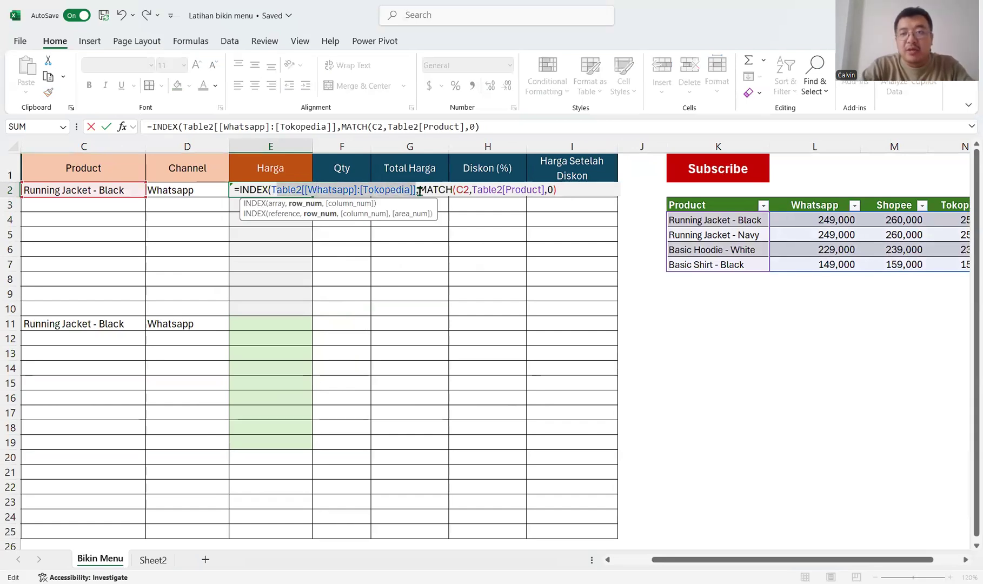
scroll(631, 307, right, 2)
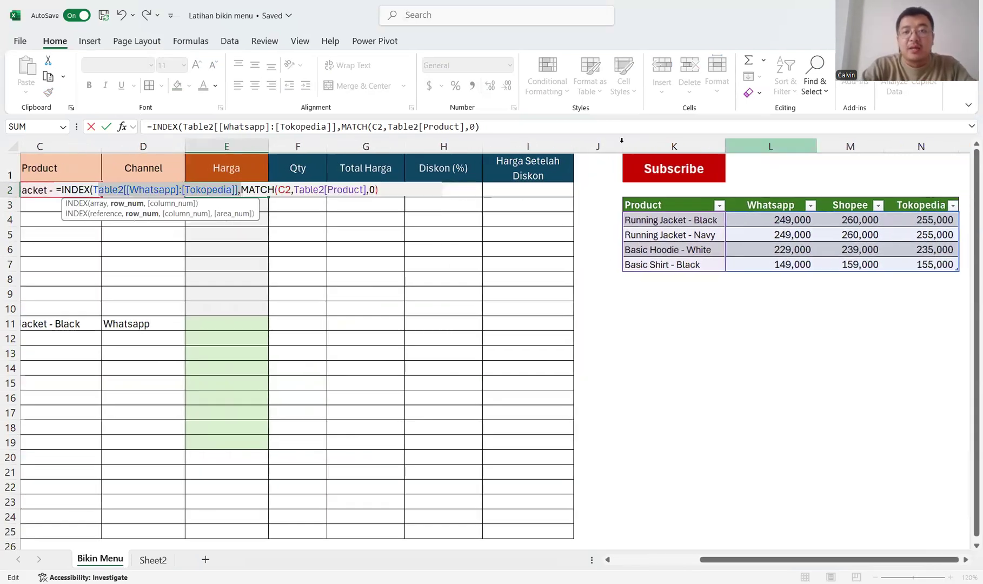
click(283, 194)
scroll(237, 226, left, 5)
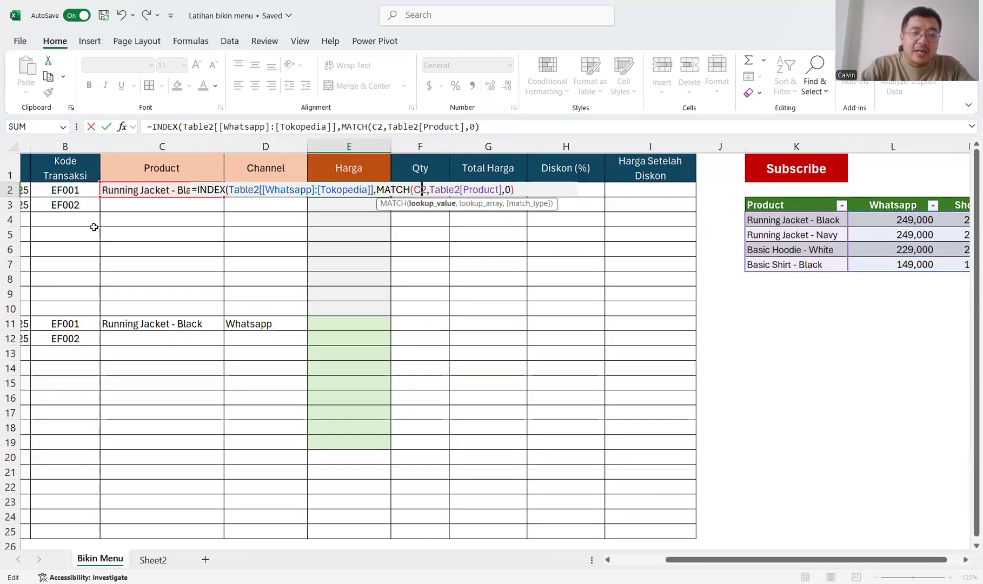
click(467, 186)
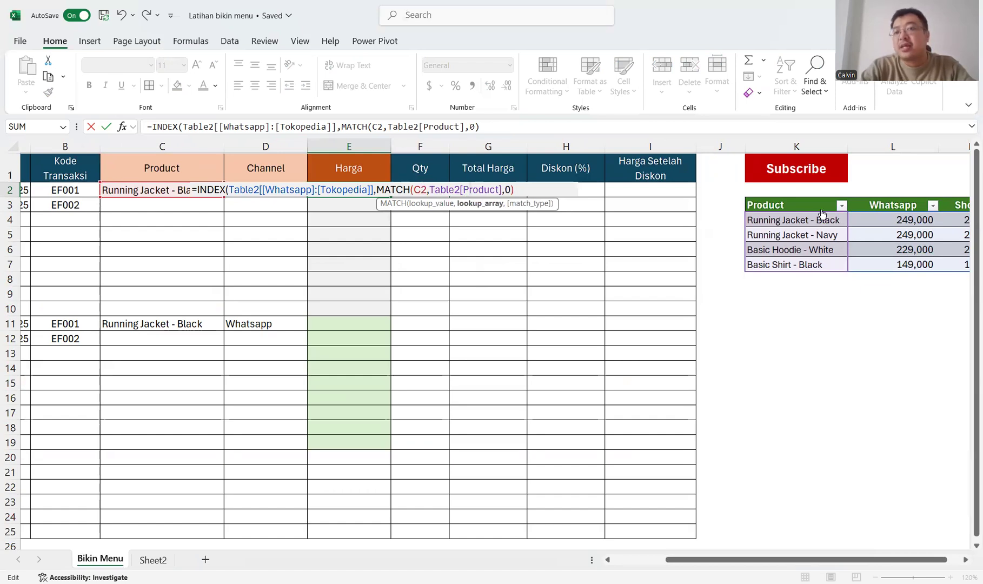
click(518, 189)
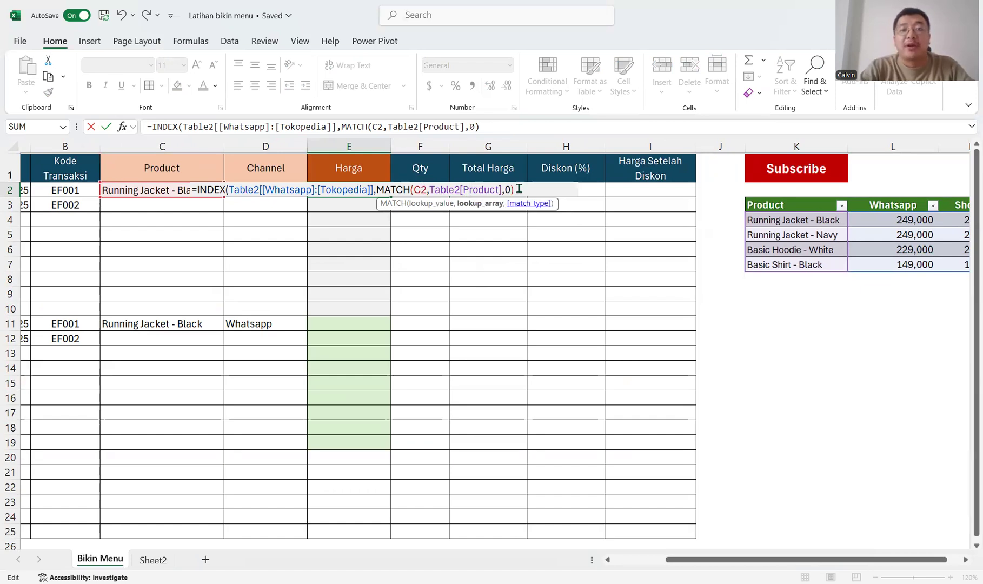
click(519, 189)
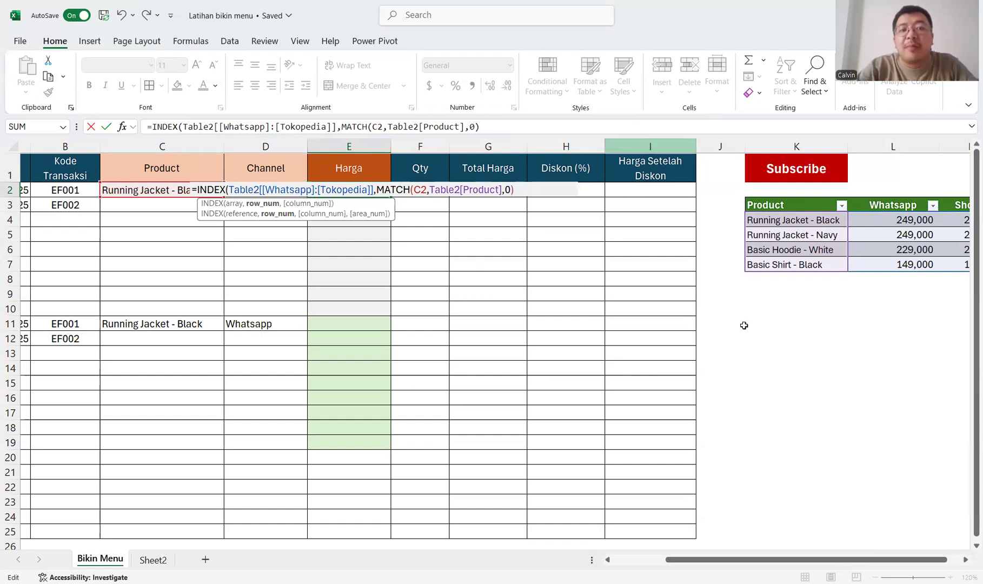
- Add a line break at the end of the E2 formula and enlarge the formula bar to show multiple lines
scroll(744, 326, right, 2)
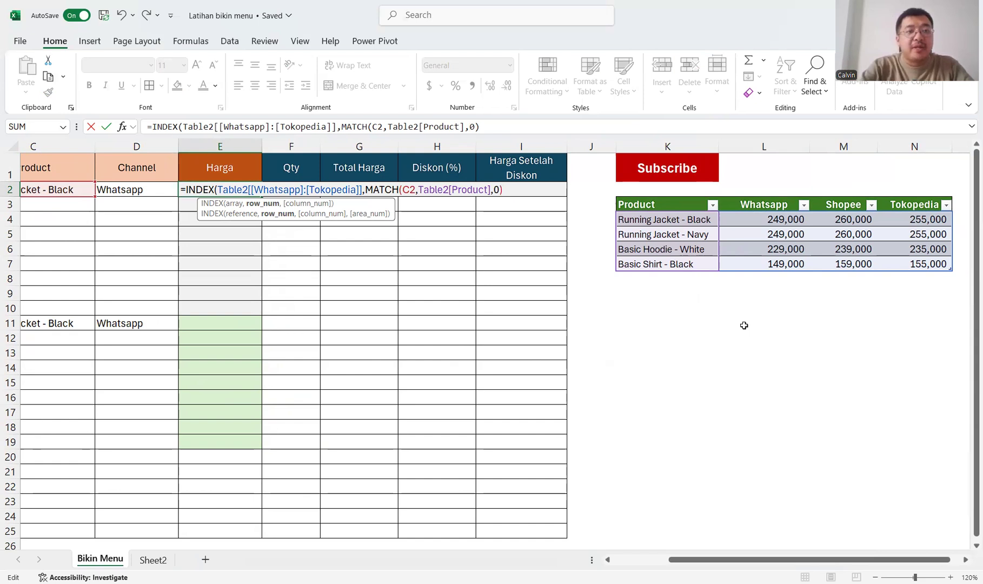
key(alt+Return)
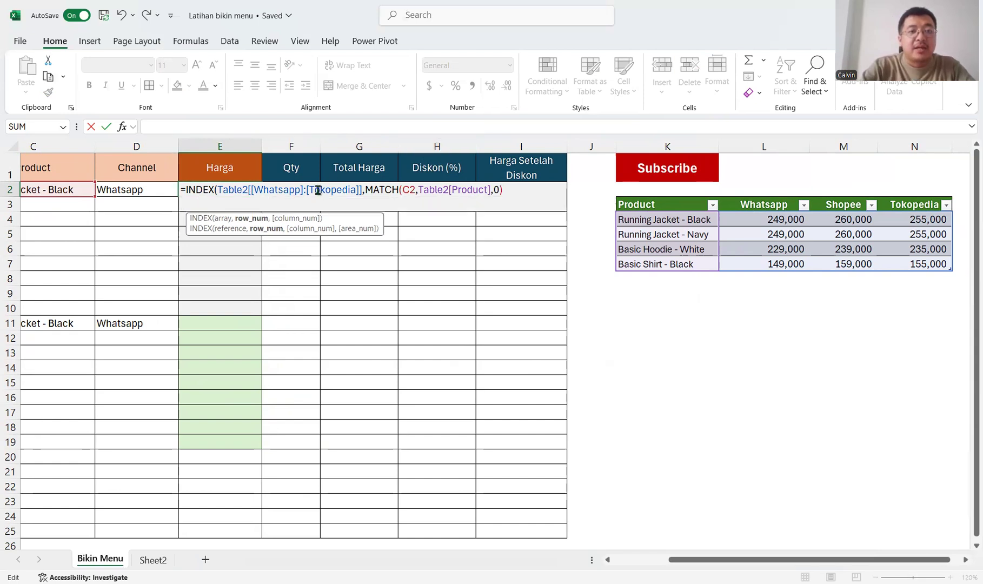
drag(331, 133, 330, 156)
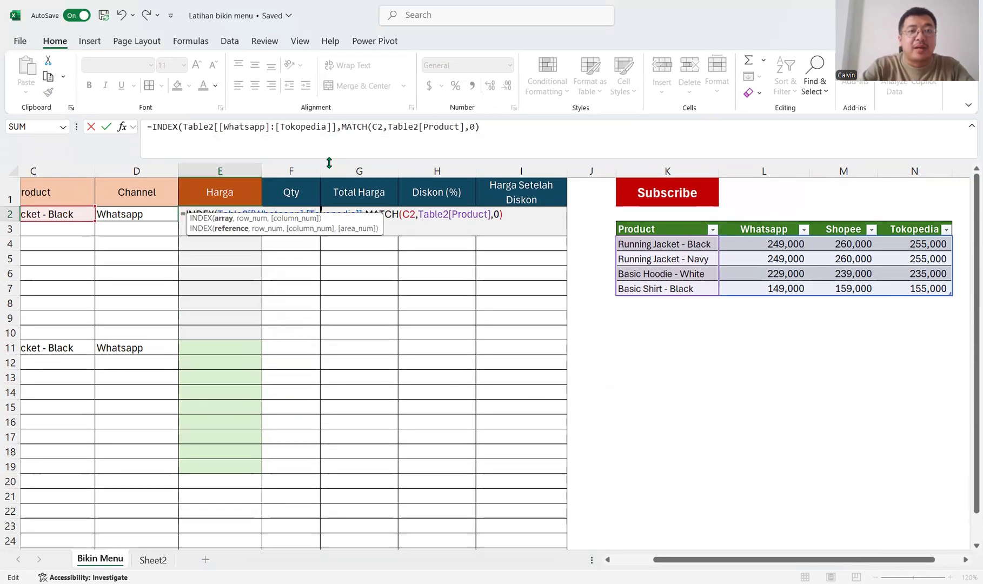
- Add MATCH(D2,Table2[[#Headers],[Whatsapp]:[Tokopedia]],0) as the column number on the second line of the E2 INDEX formula and enter it
click(504, 217)
key(alt+Return)
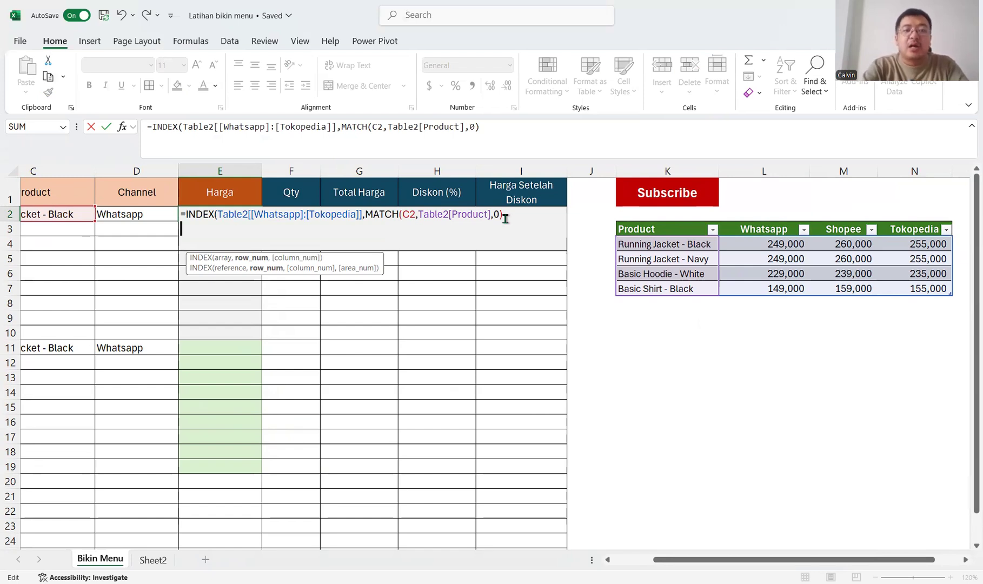
text(MATCH()
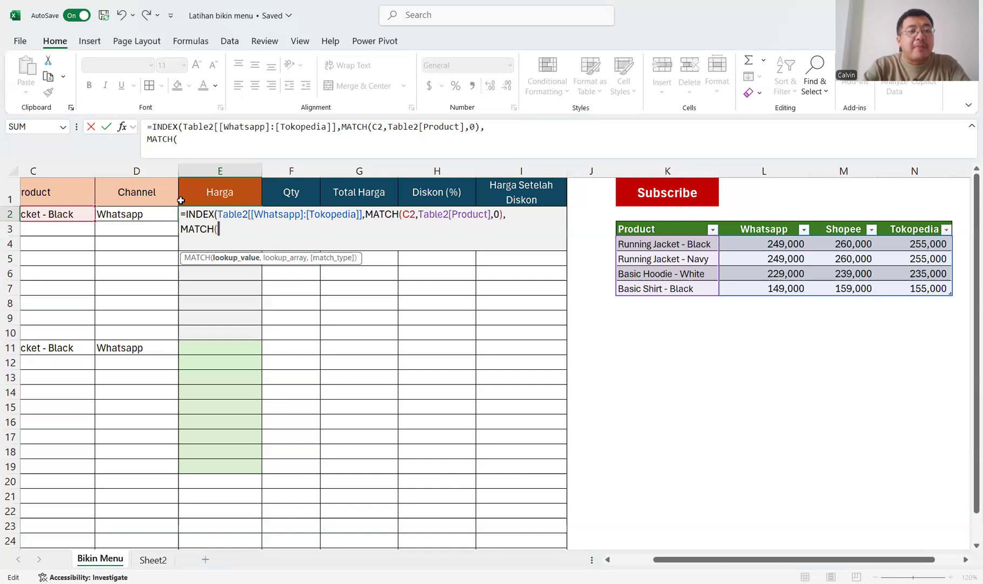
click(119, 214)
text(,)
click(752, 228)
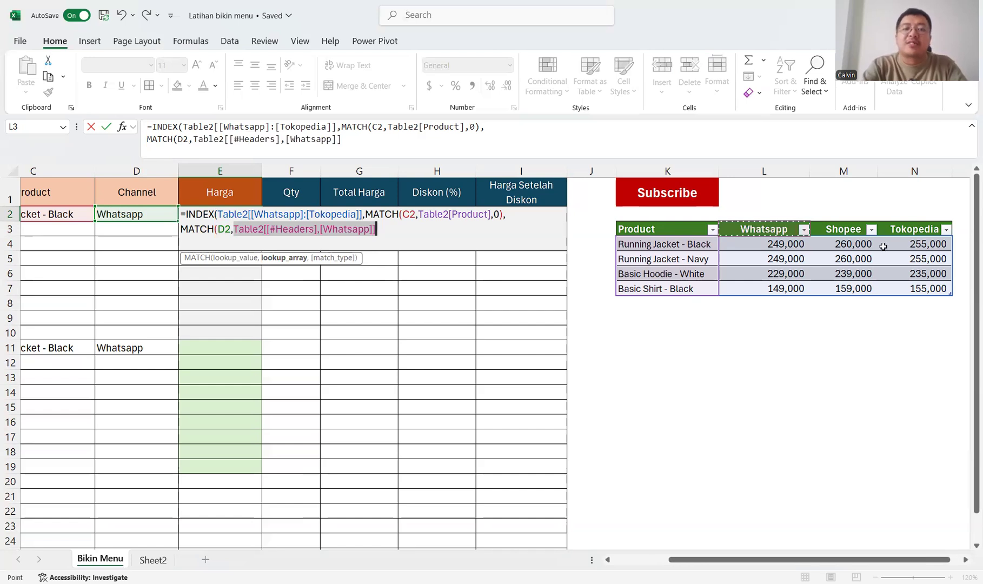
key(ctrl+shift+Right)
text(,0))
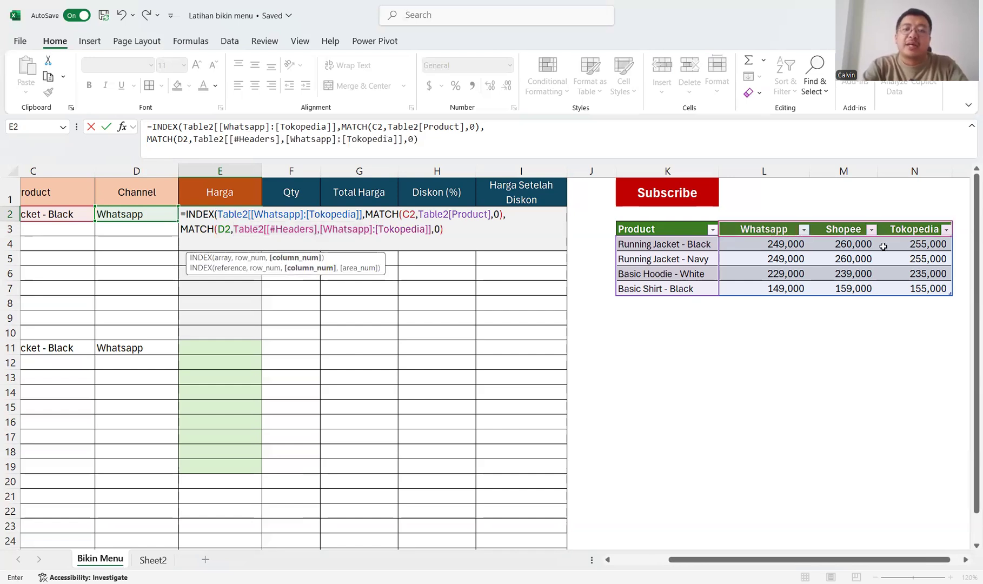
text())
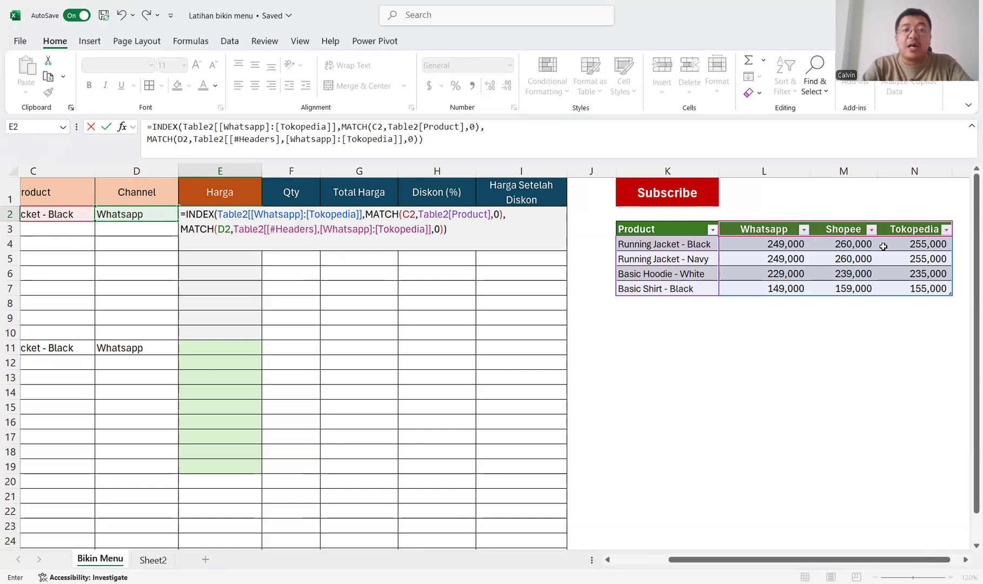
key(Left)
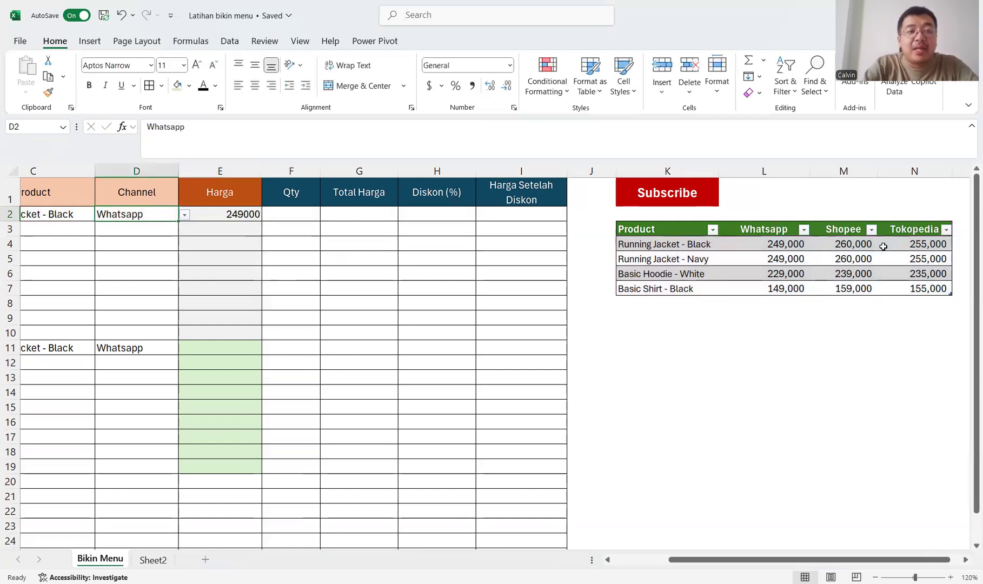
- Recheck the completed E2 formula and format the cell with thousands separators and no decimals
double_click(230, 218)
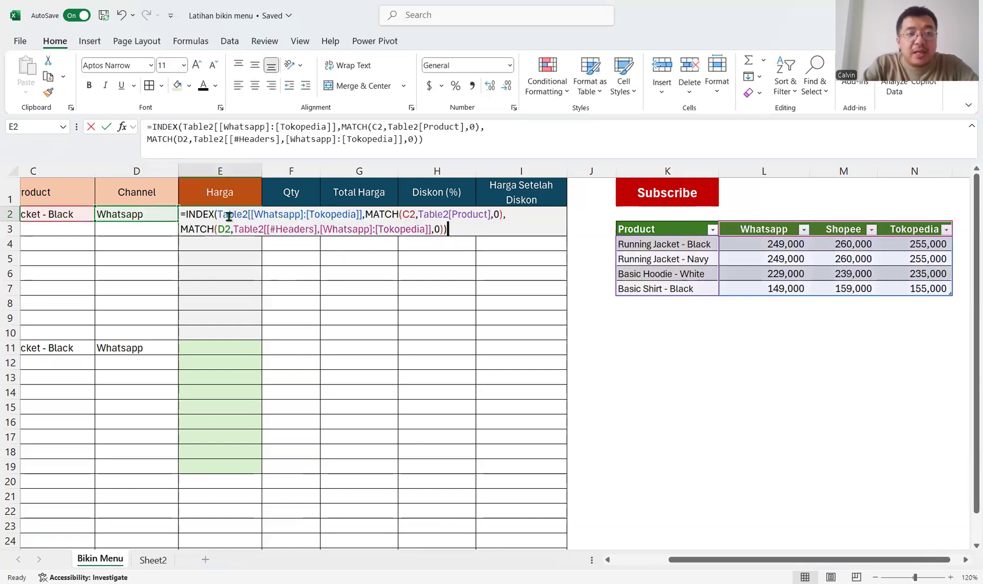
click(442, 228)
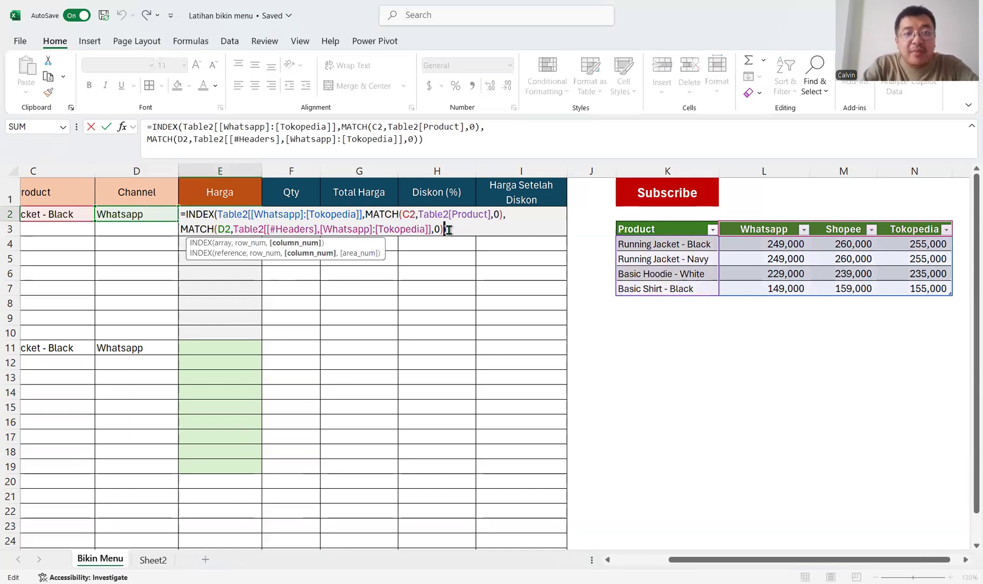
click(203, 217)
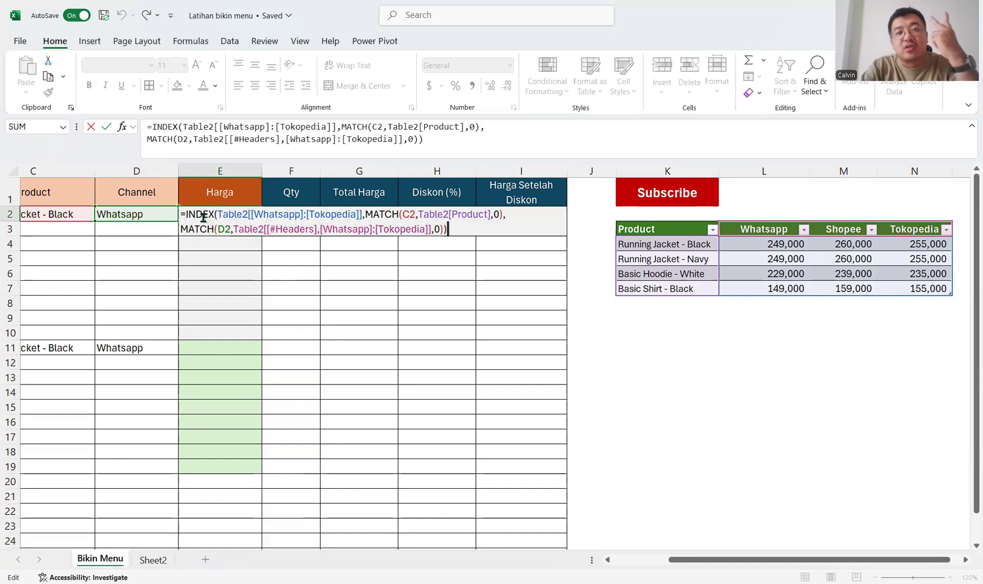
key(ctrl+Return)
click(472, 85)
click(507, 86)
click(506, 86)
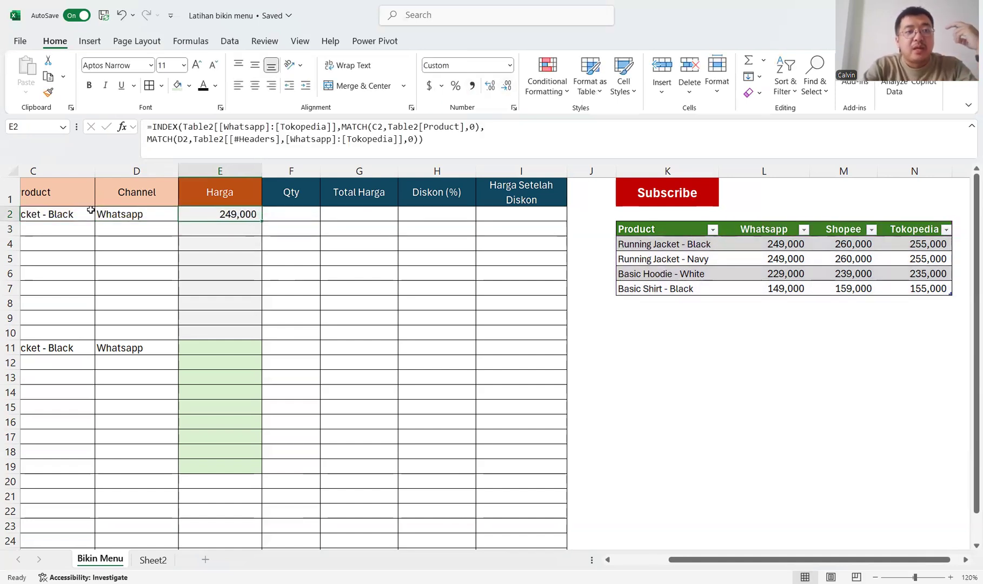
- Test the price lookup by changing the channel in D2 to Shopee, followed by Tokopedia
click(69, 213)
scroll(239, 262, down, 2)
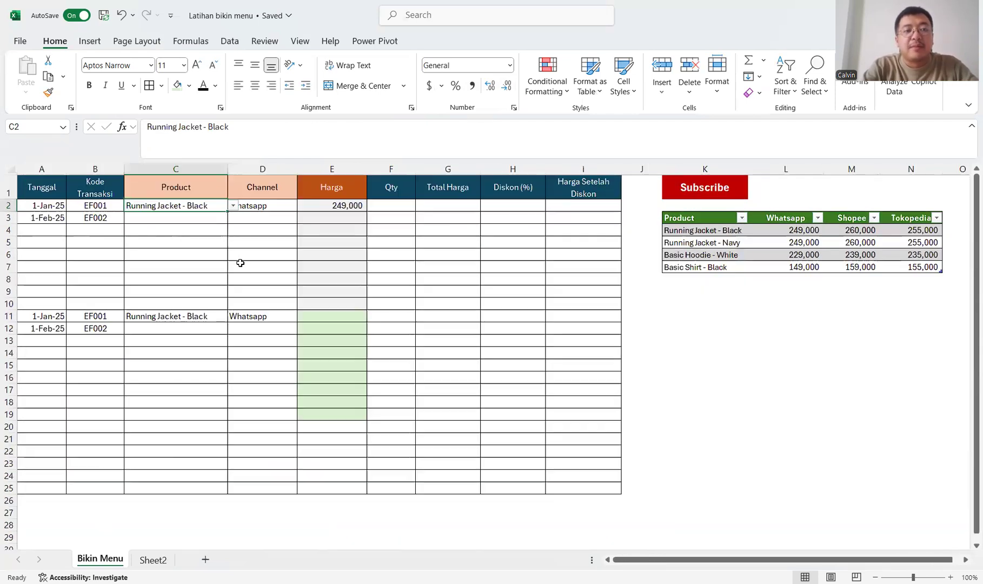
click(282, 208)
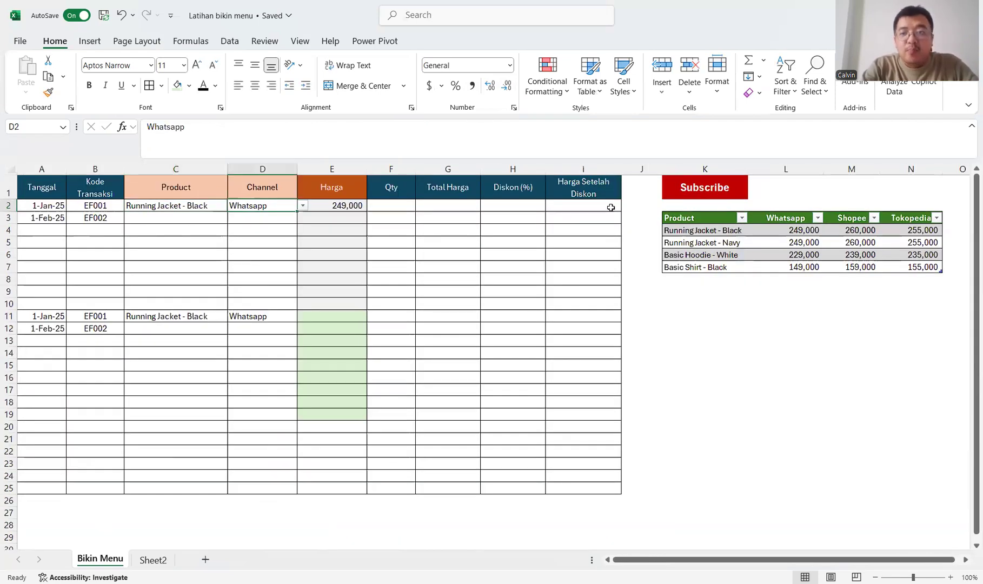
click(302, 208)
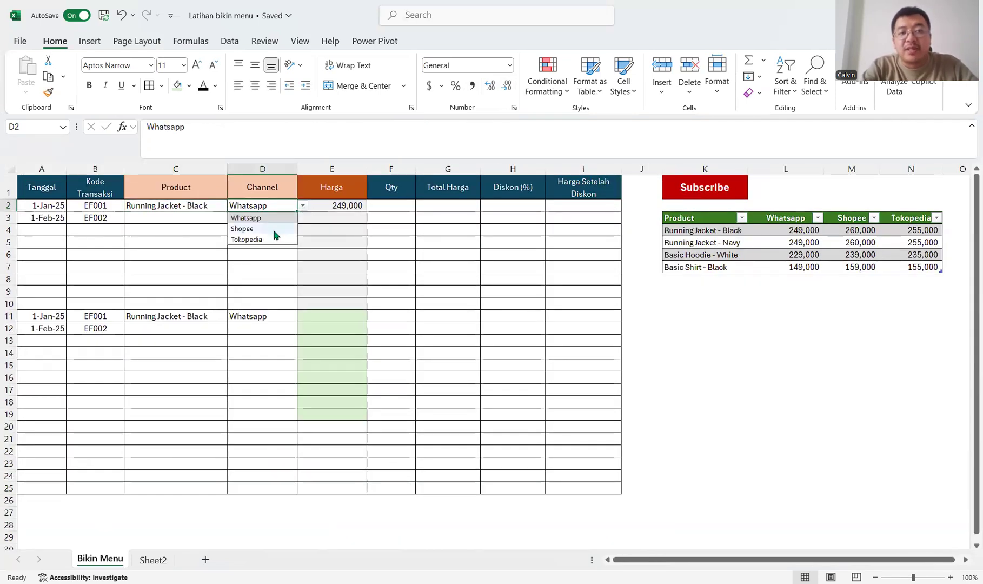
click(242, 229)
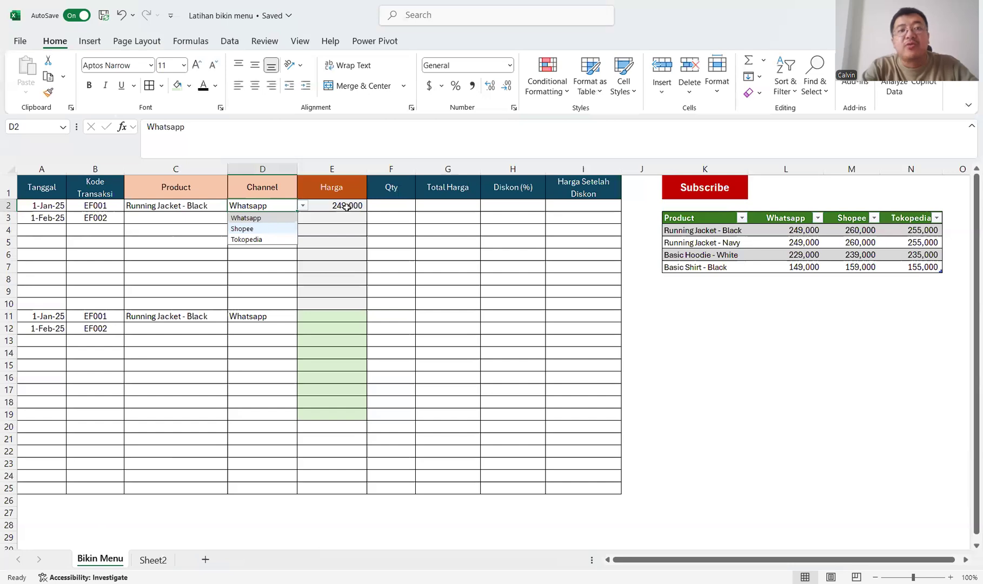
click(303, 206)
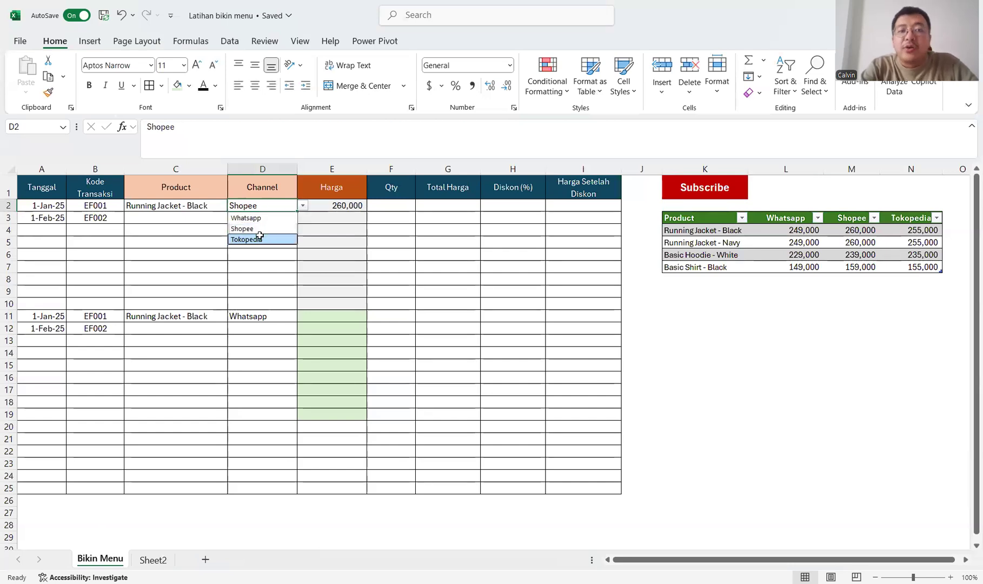
click(259, 239)
- Change the product in C2 to Basic Hoodie - White and compare the Harga result with its Tokopedia price in the table
click(208, 206)
click(233, 206)
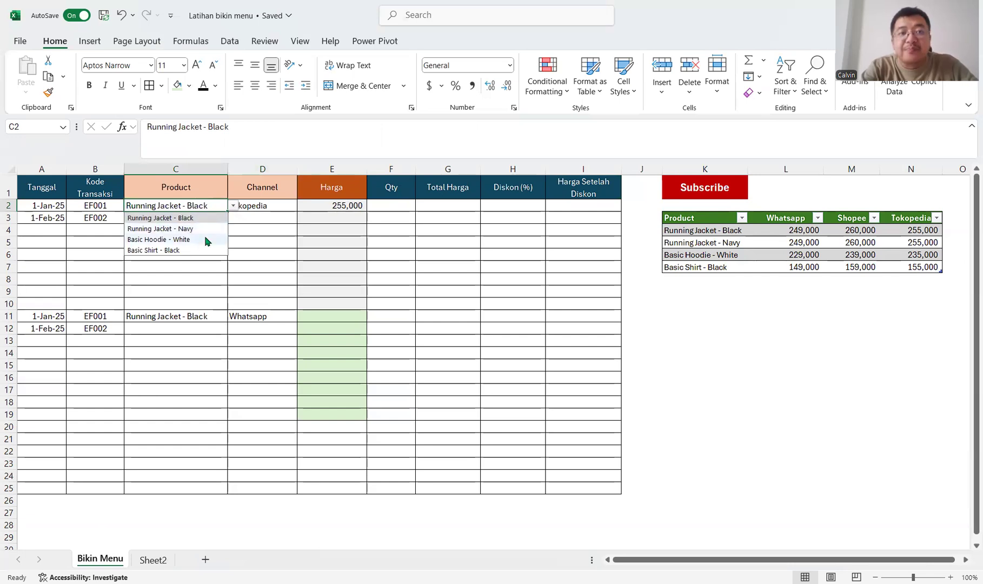
click(908, 255)
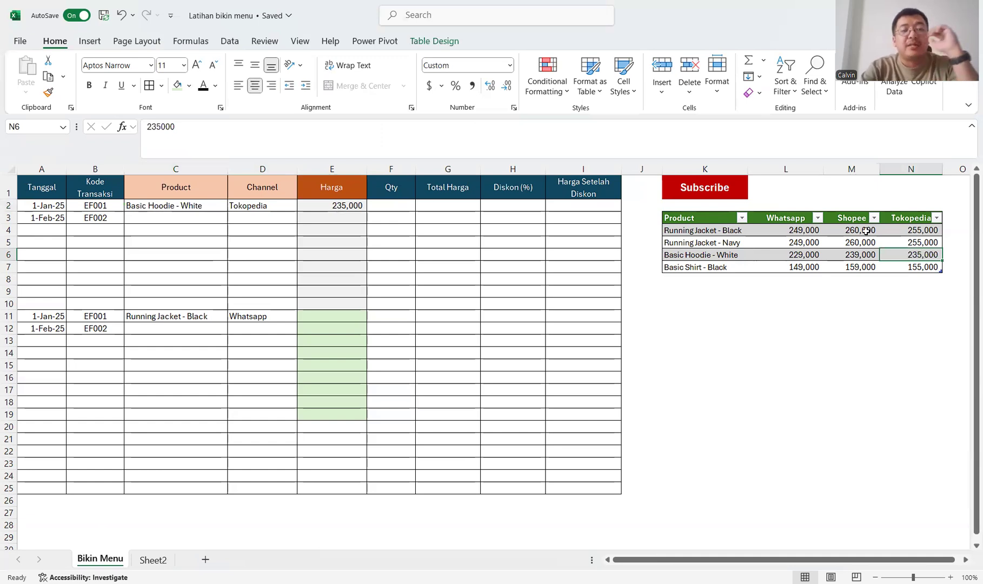
- Examine how the price range L4:N7, the Basic Hoodie - White row and the three channel headers determine the looked-up price
drag(770, 228, 913, 266)
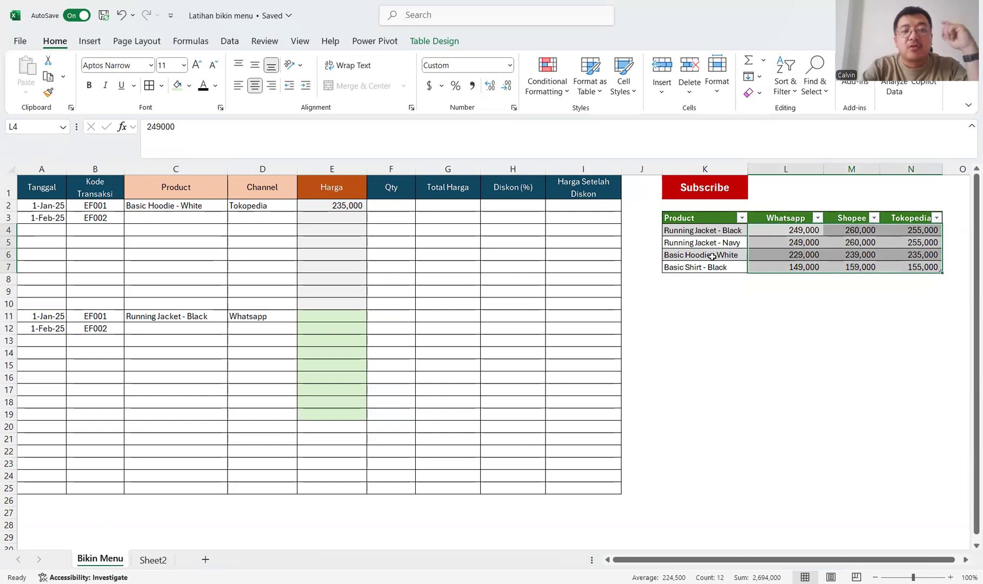
click(698, 228)
key(Down)
key(Down)
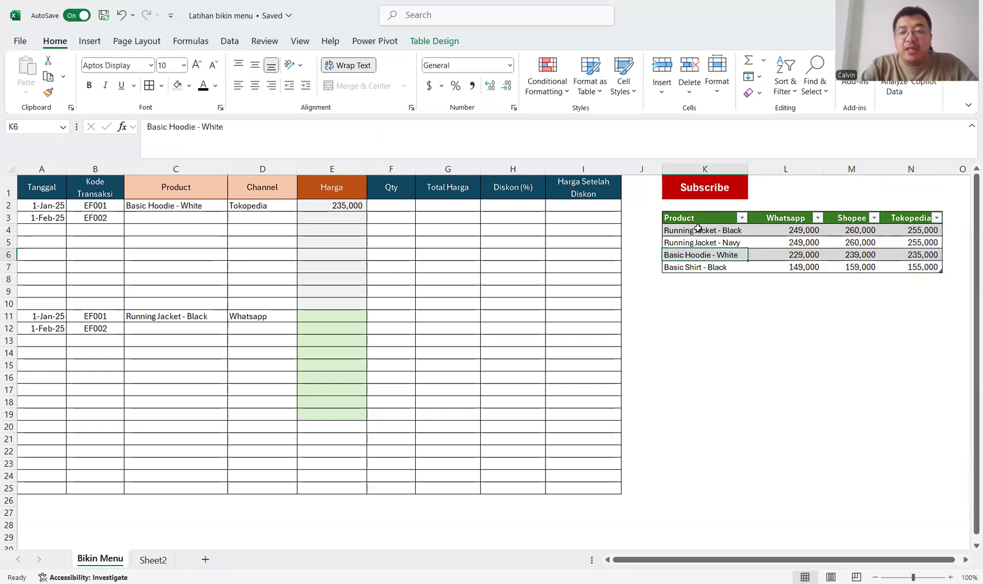
key(Right)
key(shift+Right)
key(shift+Right)
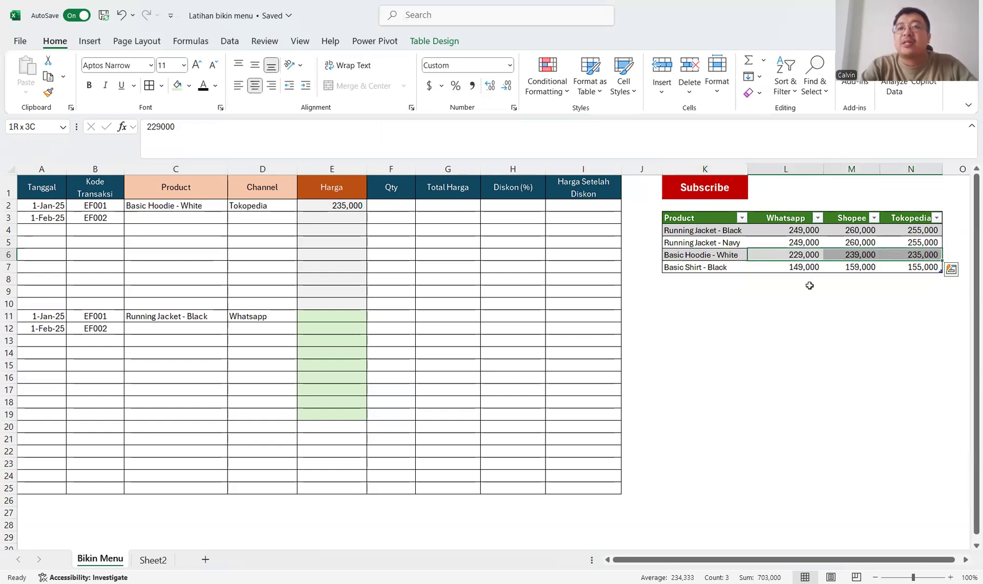
click(789, 222)
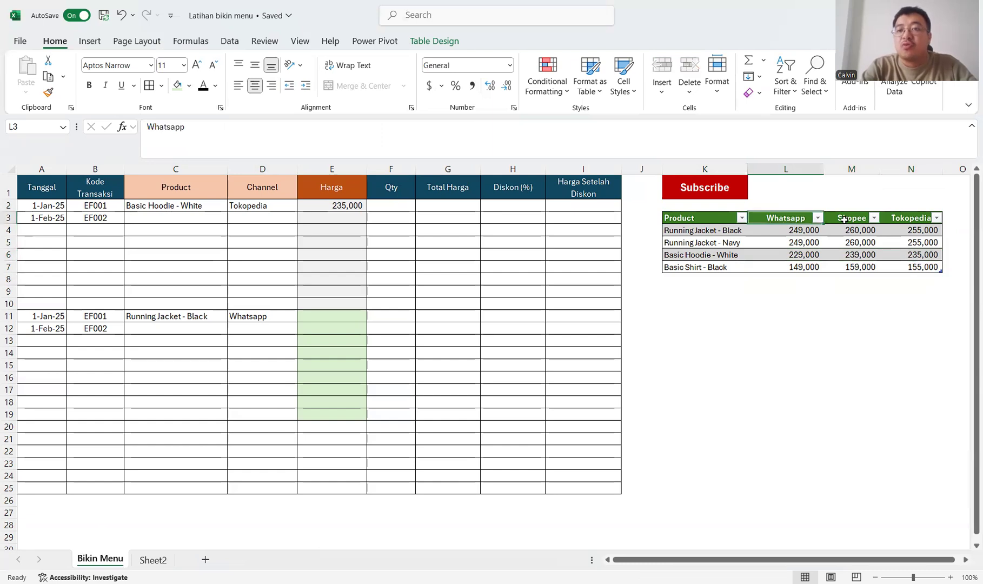
click(845, 220)
click(907, 218)
drag(807, 254, 928, 255)
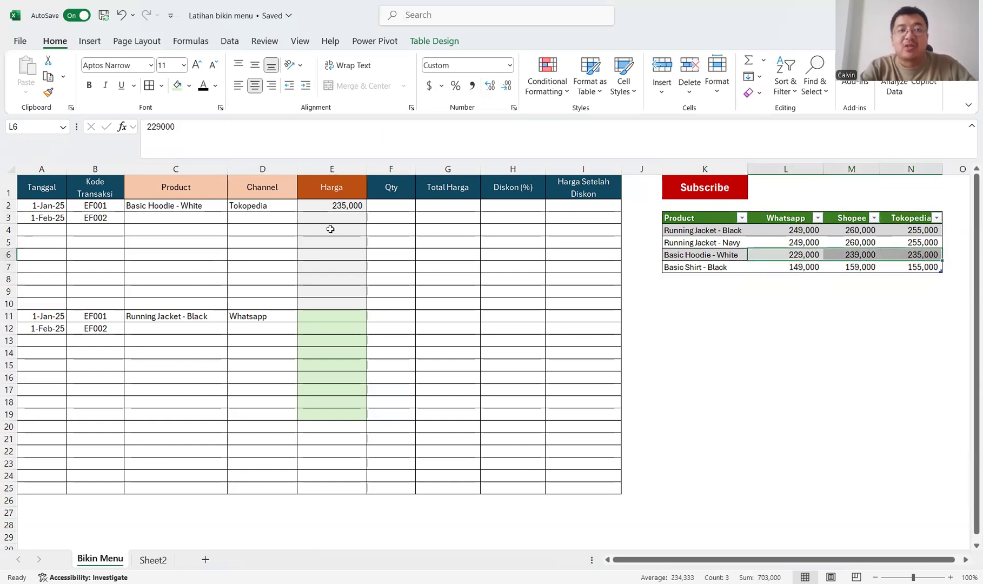
- Fill the E2 price formula down the Harga column through E10
click(342, 216)
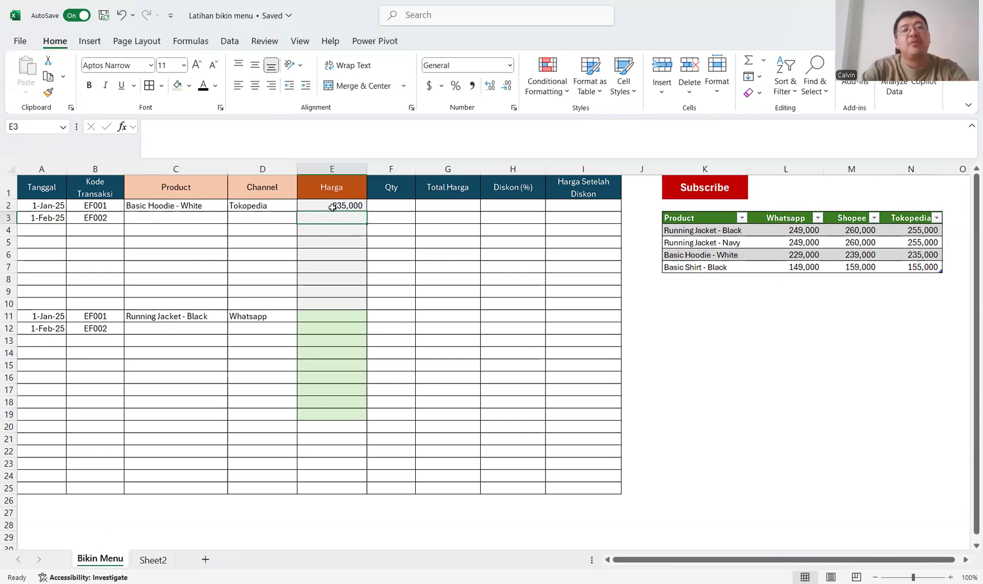
click(332, 206)
drag(367, 210, 348, 306)
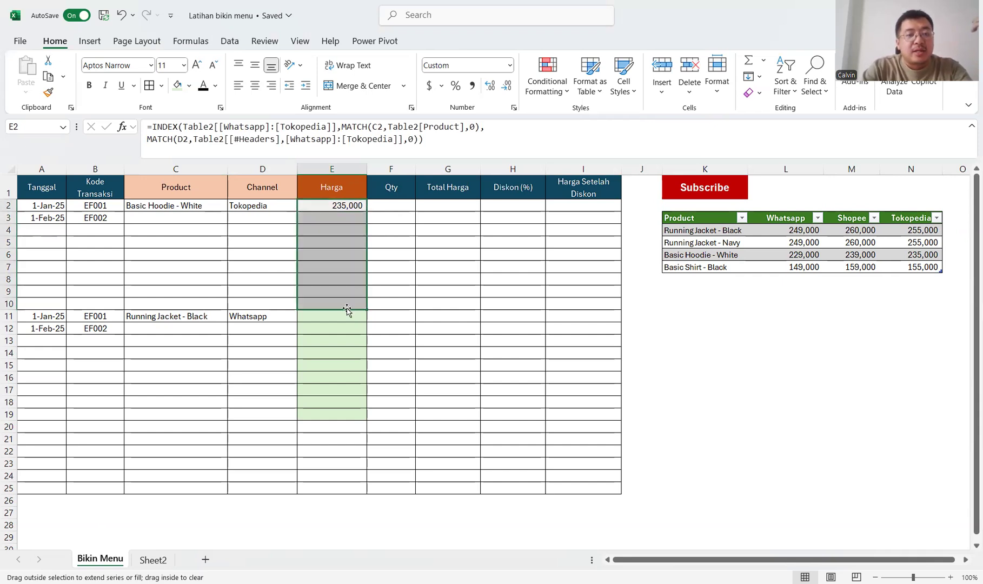
click(479, 291)
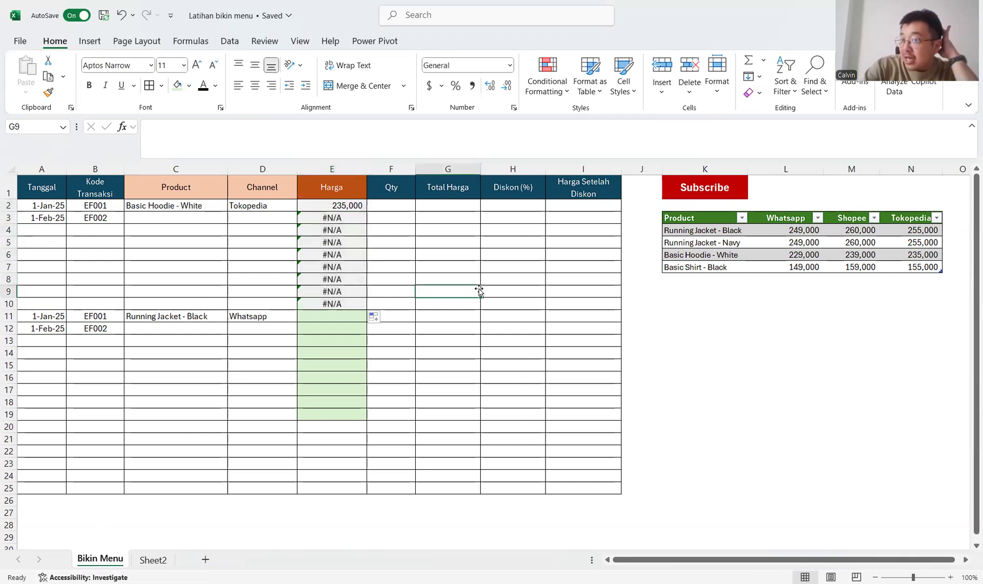
click(184, 218)
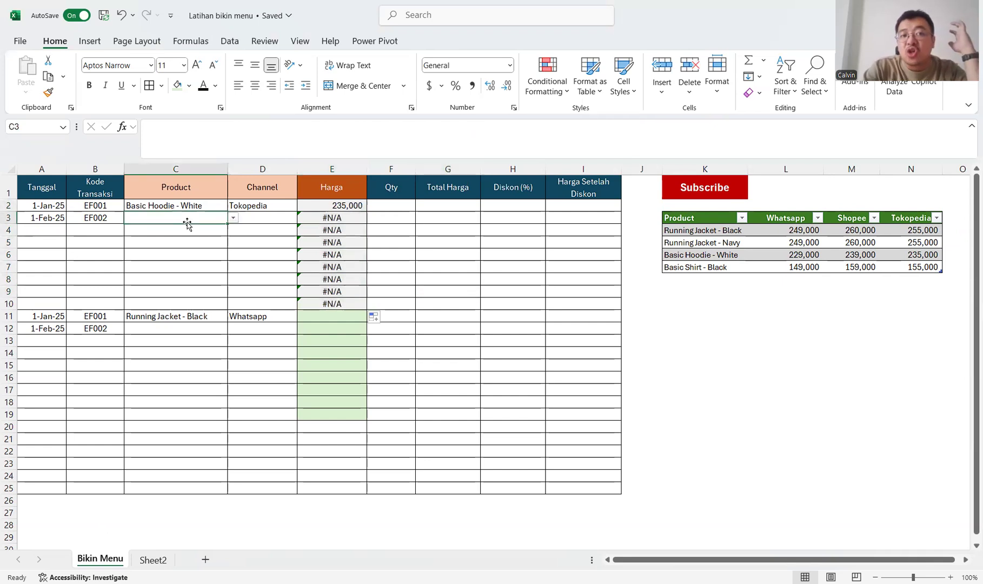
- Insert IF(D2="","",( before INDEX in the E2 formula so that an empty channel returns a blank price
click(316, 204)
click(153, 126)
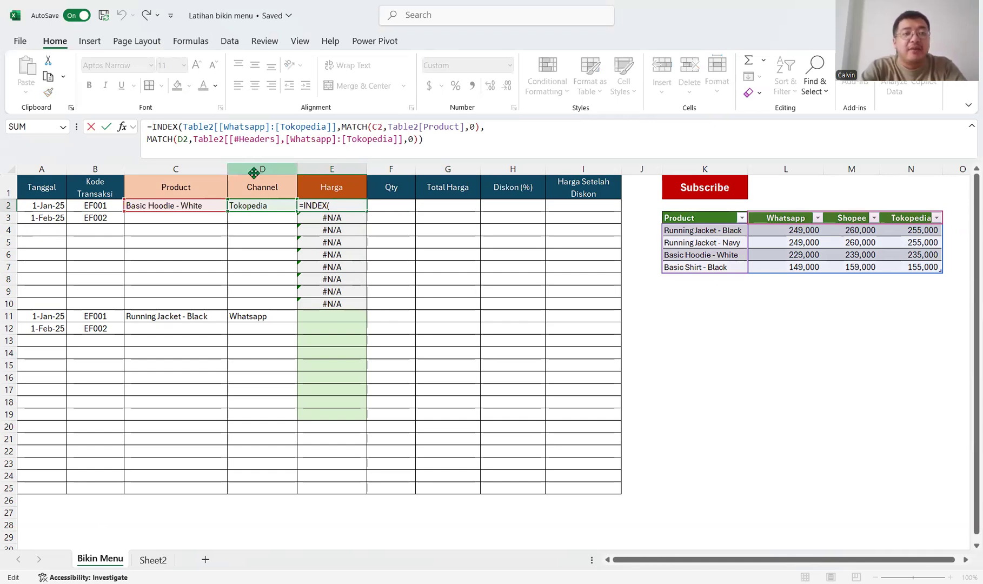
text(IF()
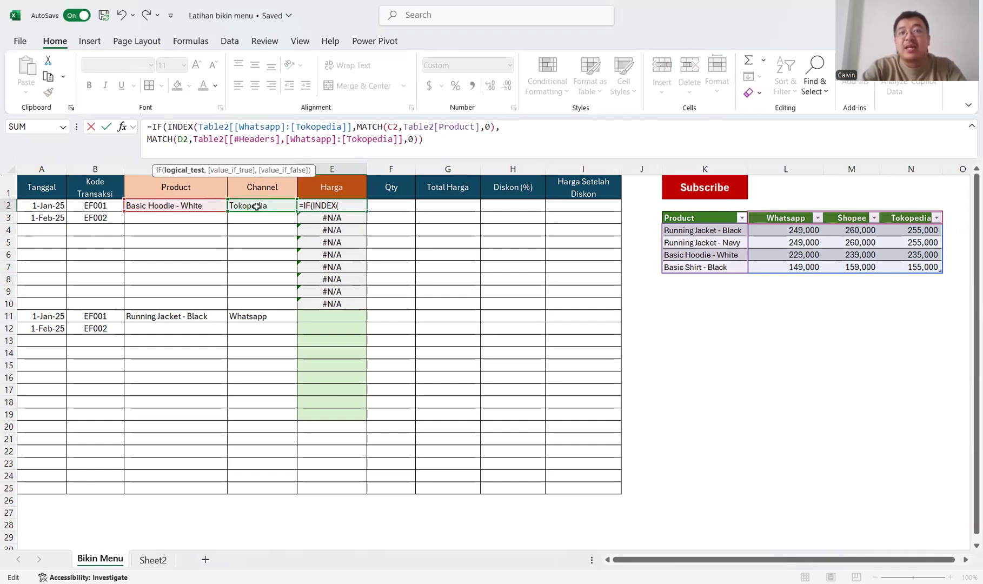
click(257, 207)
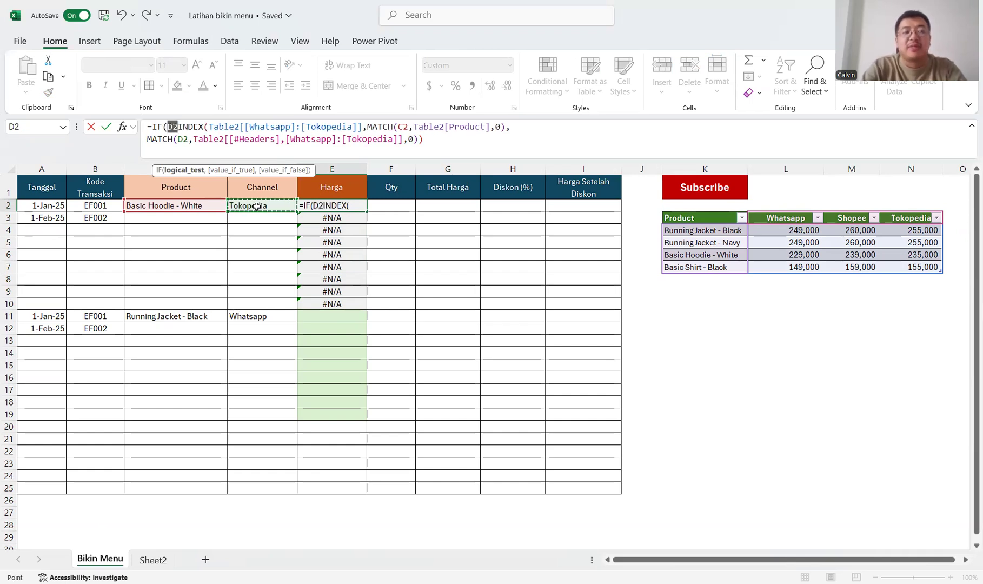
text(="")
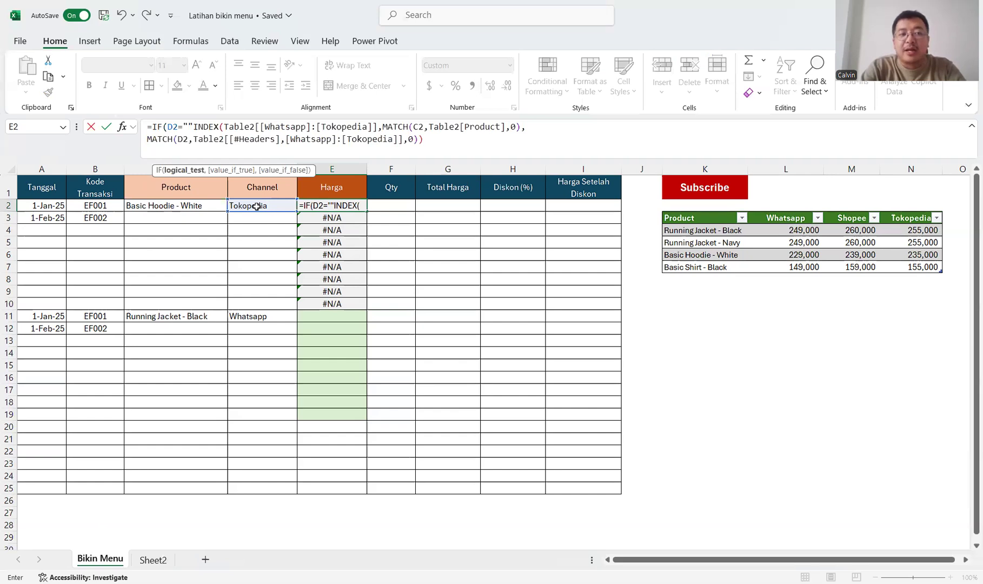
text(,"")
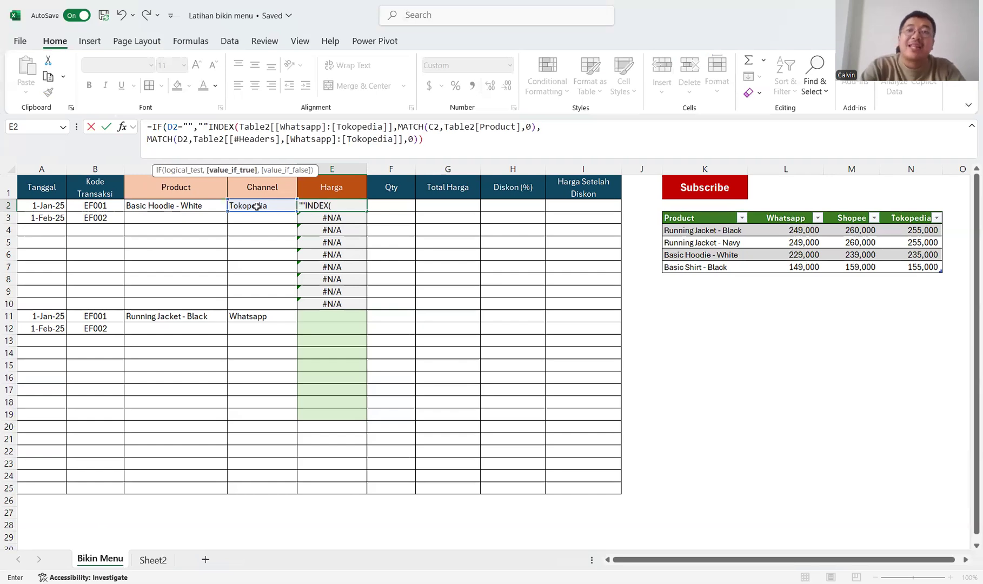
text(,)
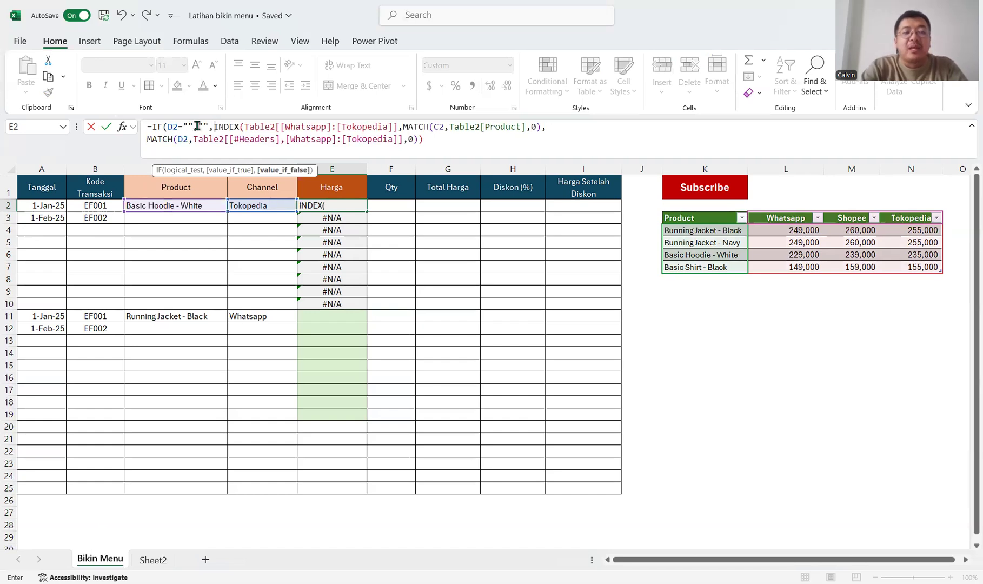
text(()
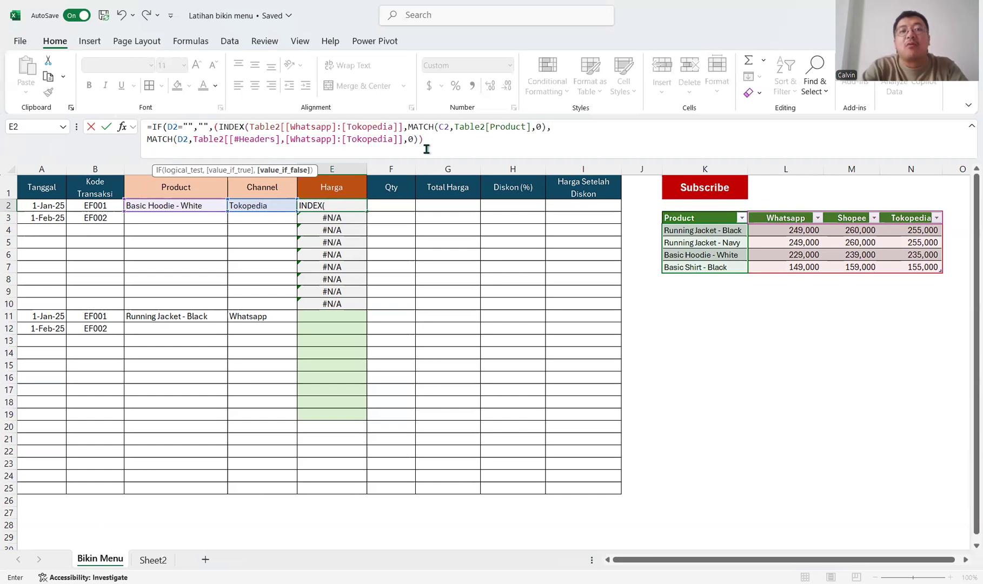
- Close the E2 IF formula, accept the closing-parenthesis correction, and fill the formula down through E10
click(424, 142)
text())
key(Return)
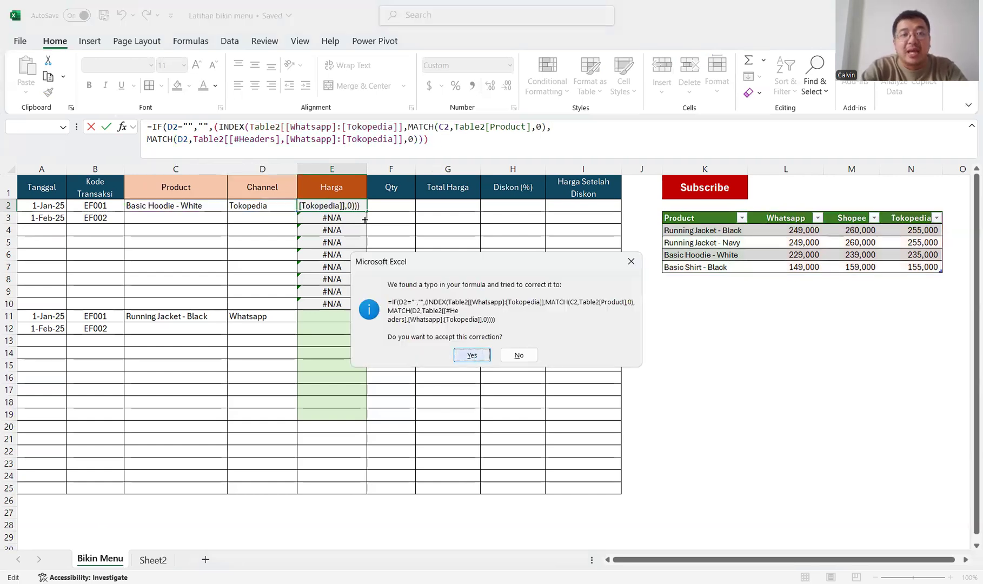
key(Return)
drag(367, 211, 355, 308)
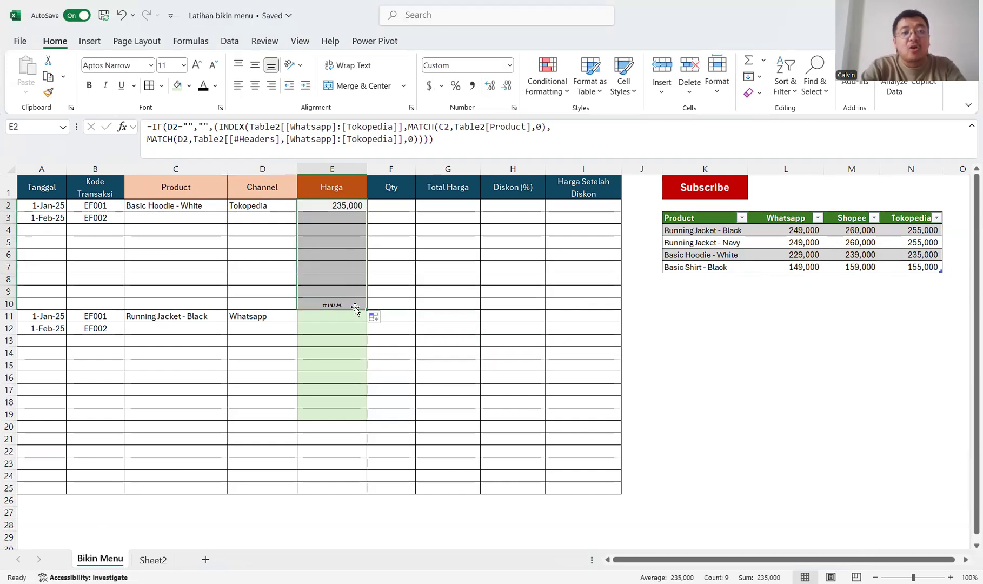
- Choose Running Jacket - Navy as the product and Whatsapp as the channel for transaction EF002 in row 3
click(181, 220)
click(233, 218)
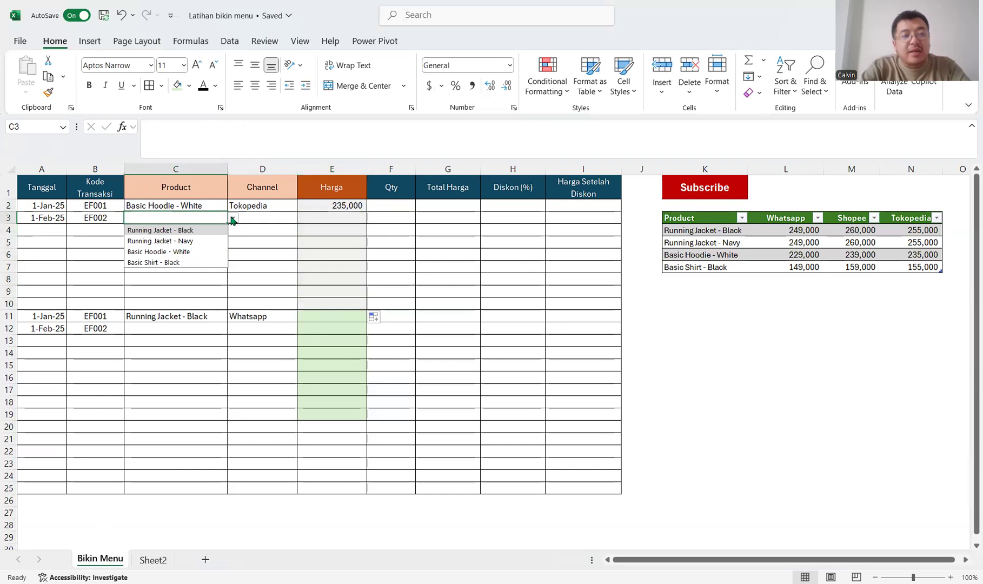
click(206, 241)
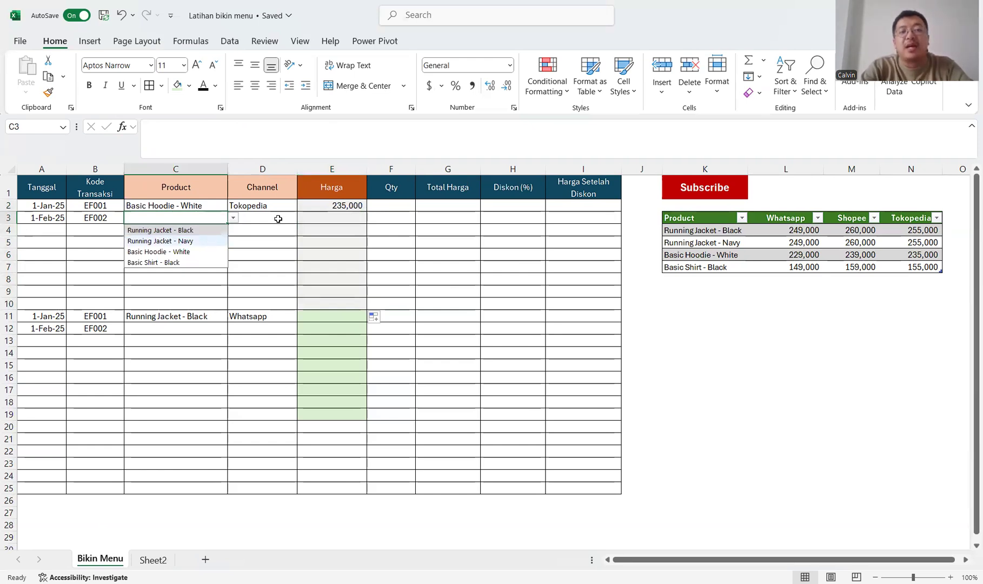
click(341, 220)
click(277, 215)
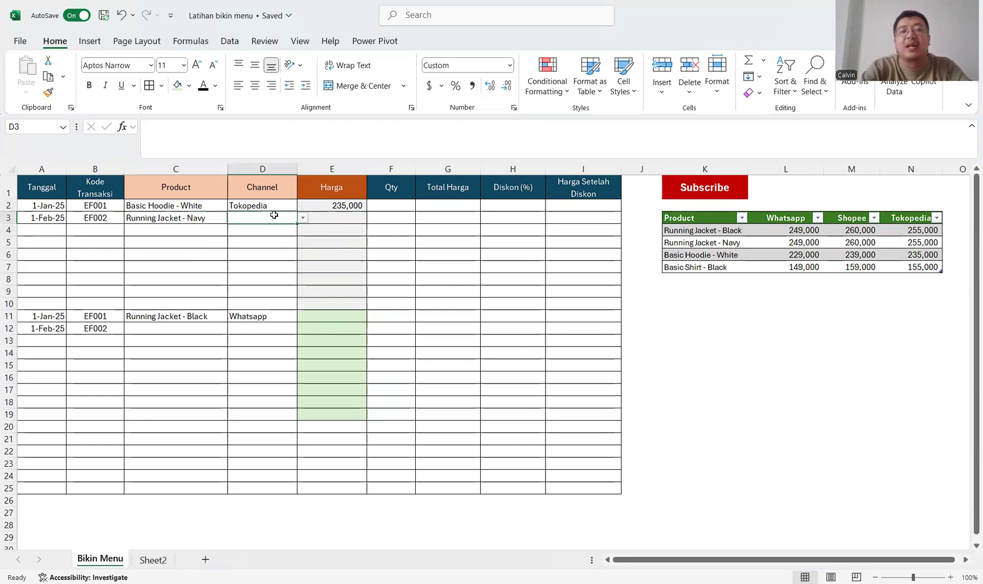
click(303, 221)
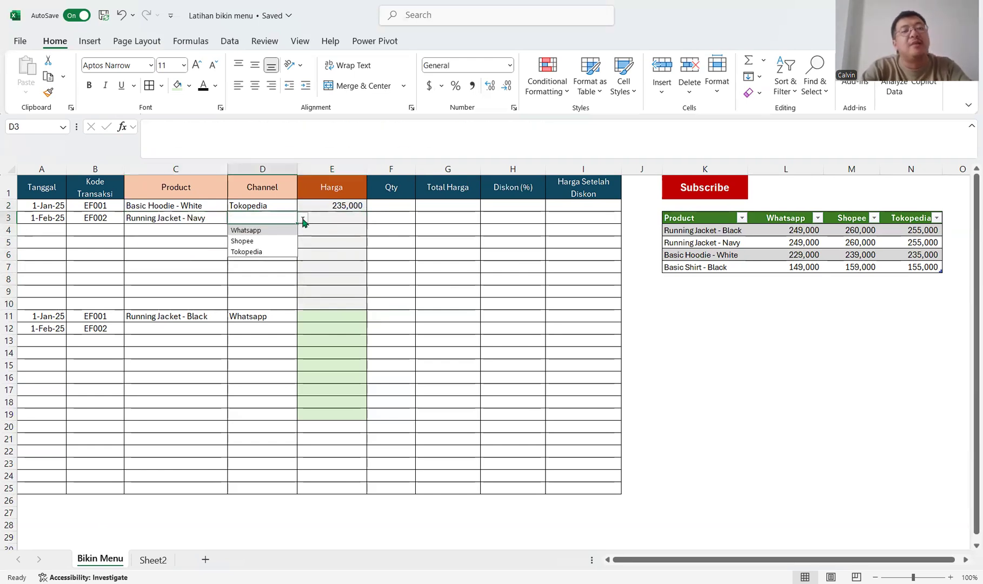
click(264, 229)
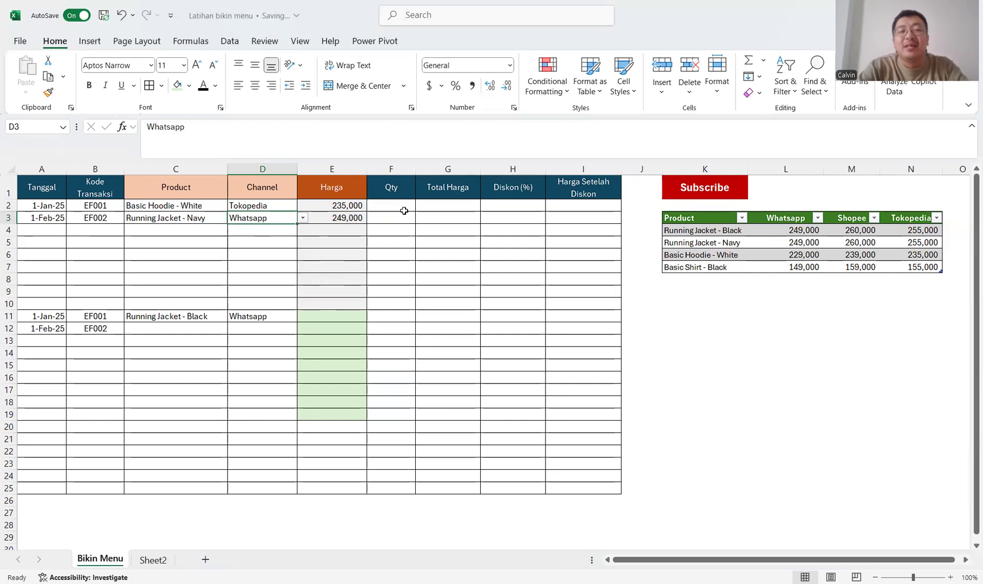
- Enter quantities of 2 in F2 and 1 in F3
click(403, 210)
text(2)
key(Return)
text(1)
- Enter the Total Harga formula =IF(F2="","",E2*F2) in G2
click(421, 206)
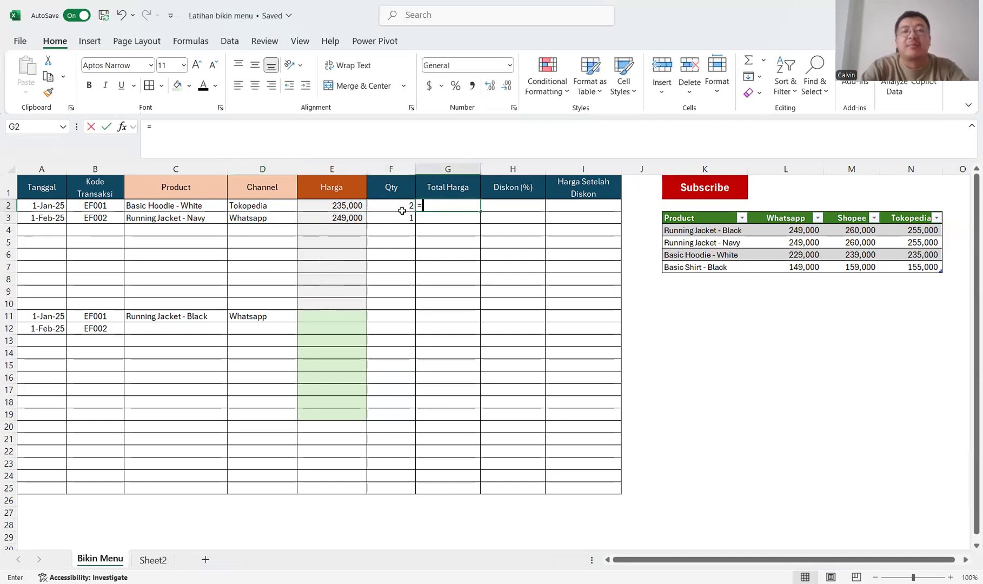
text(=)
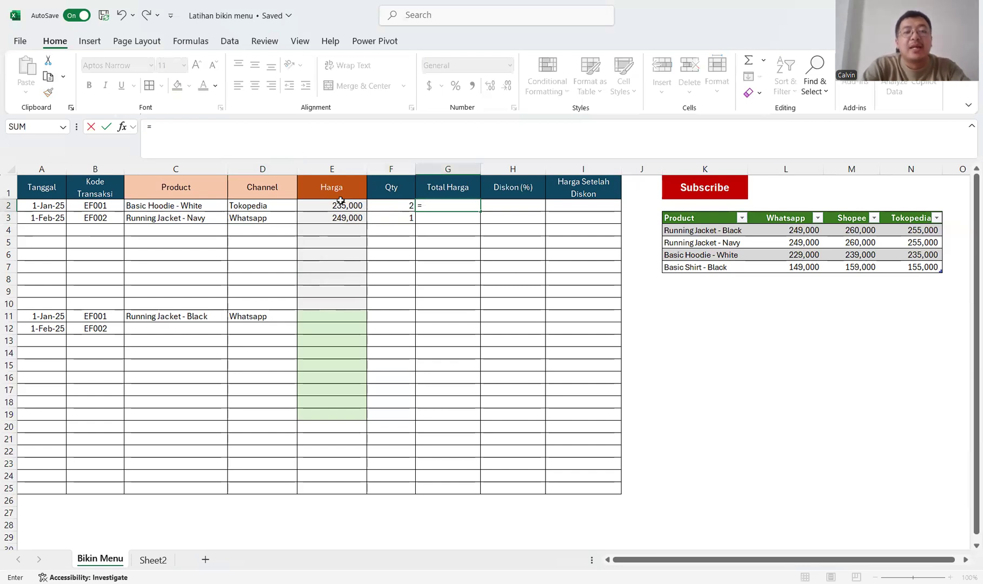
text(IF()
click(373, 206)
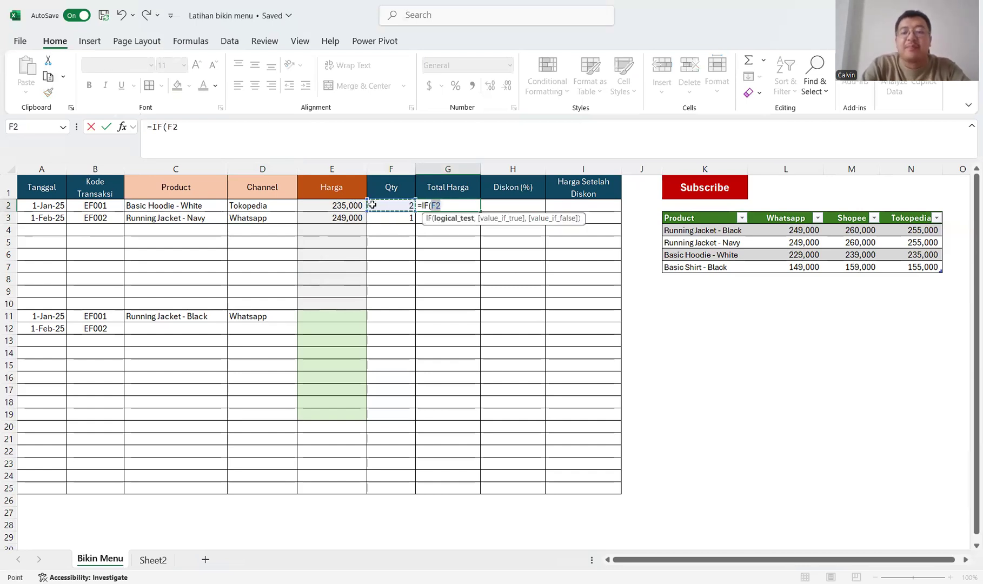
text(="","")
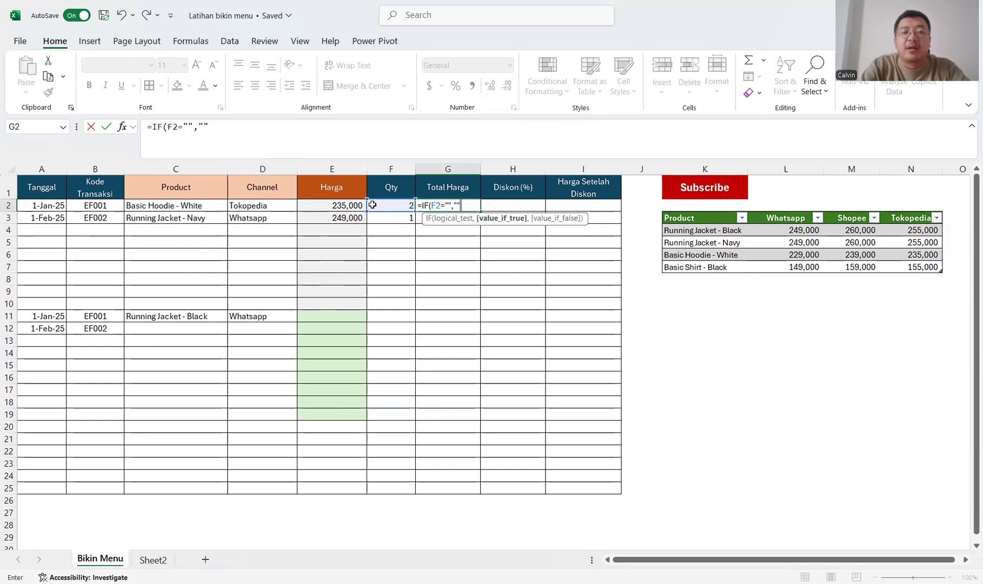
text(,)
click(336, 205)
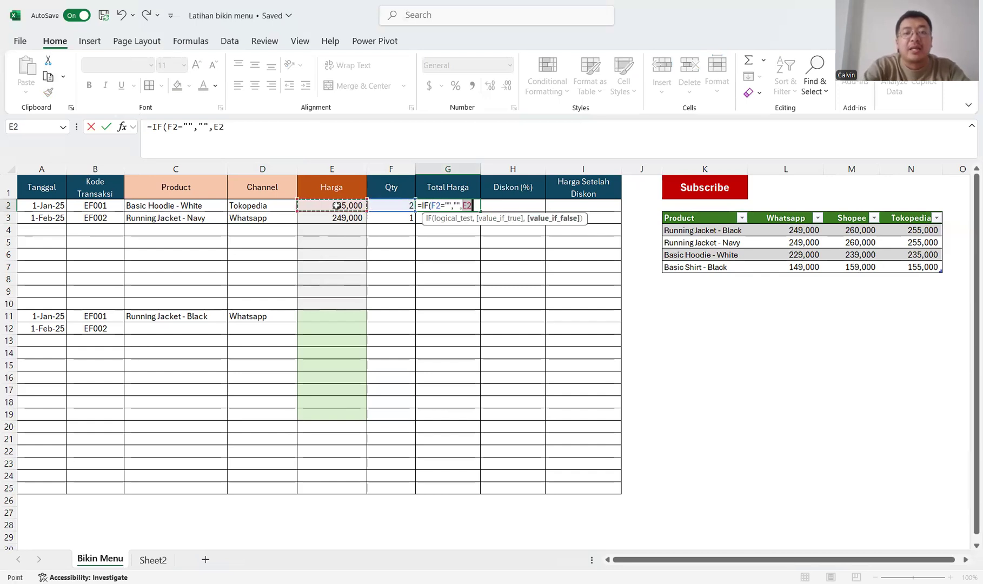
text(*)
click(400, 206)
text())
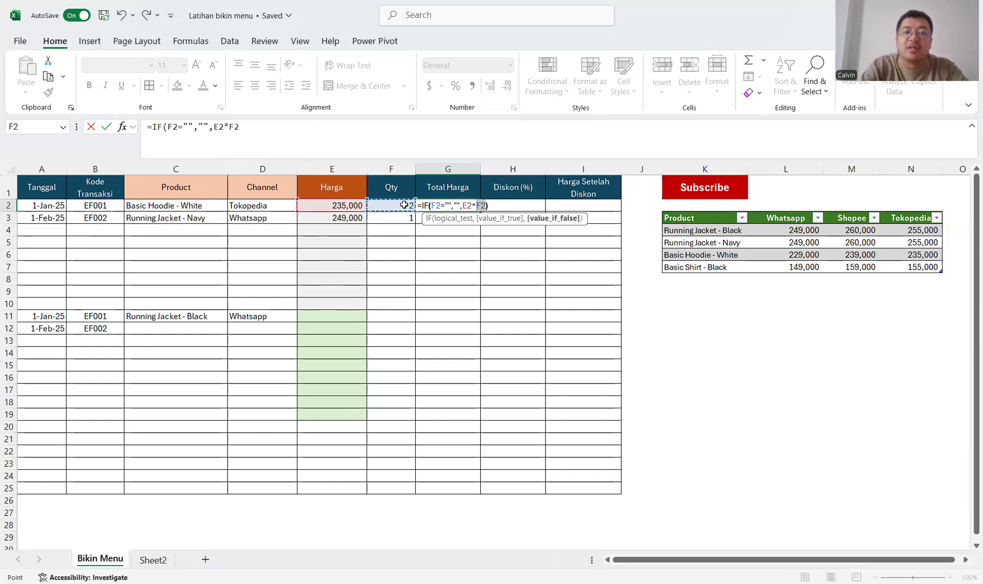
key(Return)
- Format G2 with a thousands separator and no decimals, and fill its formula down through G10
click(450, 205)
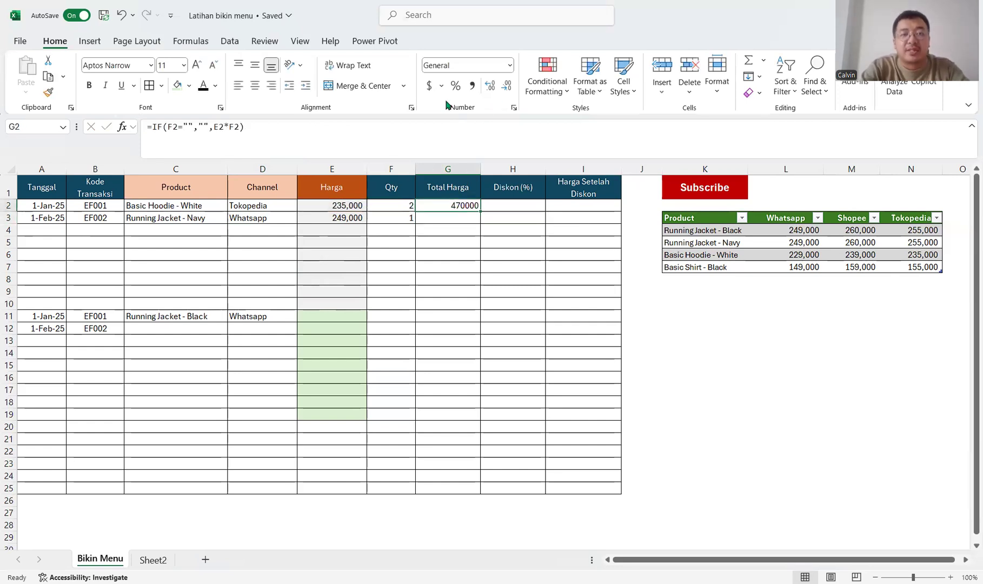
click(475, 85)
click(507, 85)
click(506, 85)
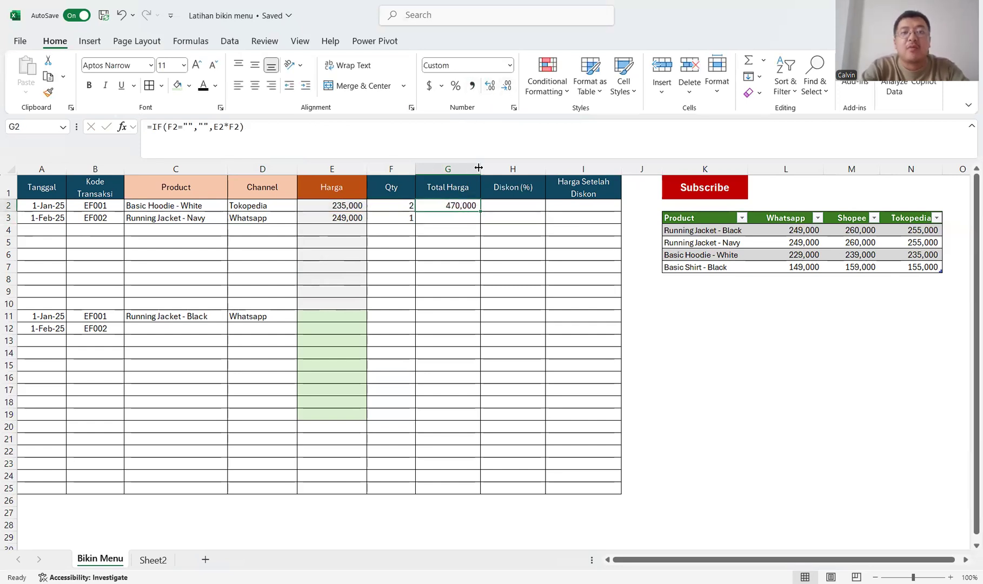
drag(478, 213, 461, 313)
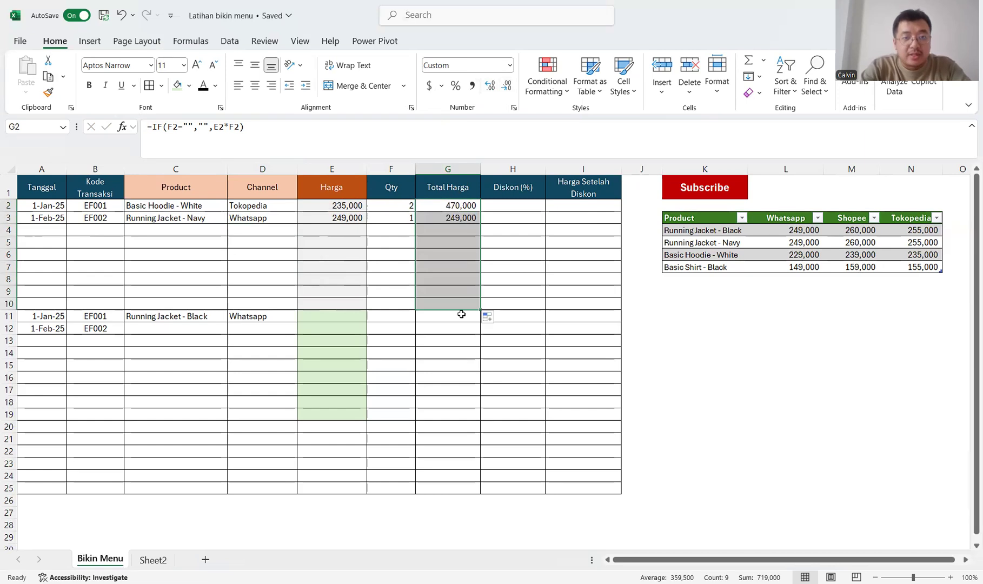
- Enter a 10% discount in H2
click(515, 203)
double_click(516, 203)
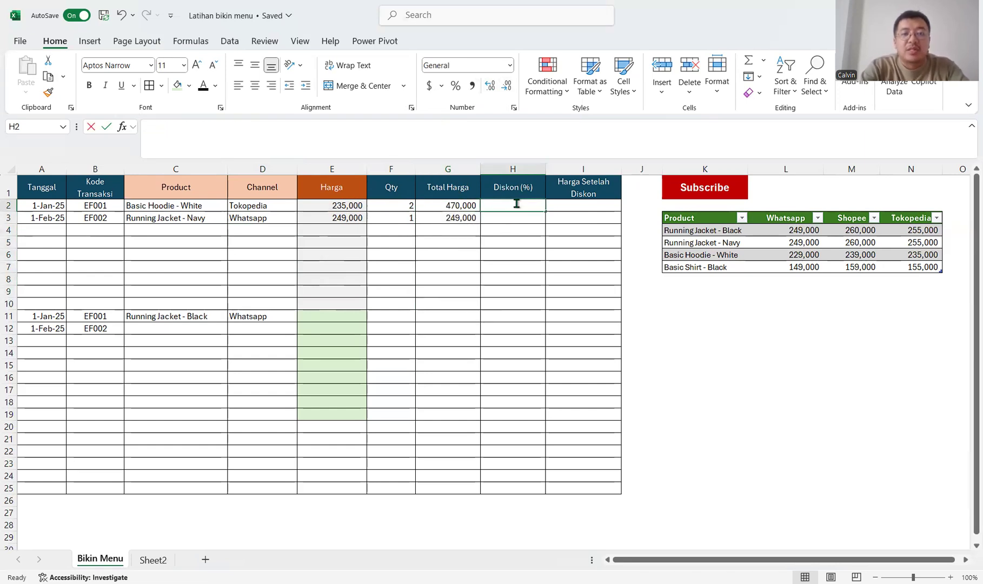
text(10)
key(Tab)
- Write the discounted price formula =(1-H2)*G2 in I2
text(=)
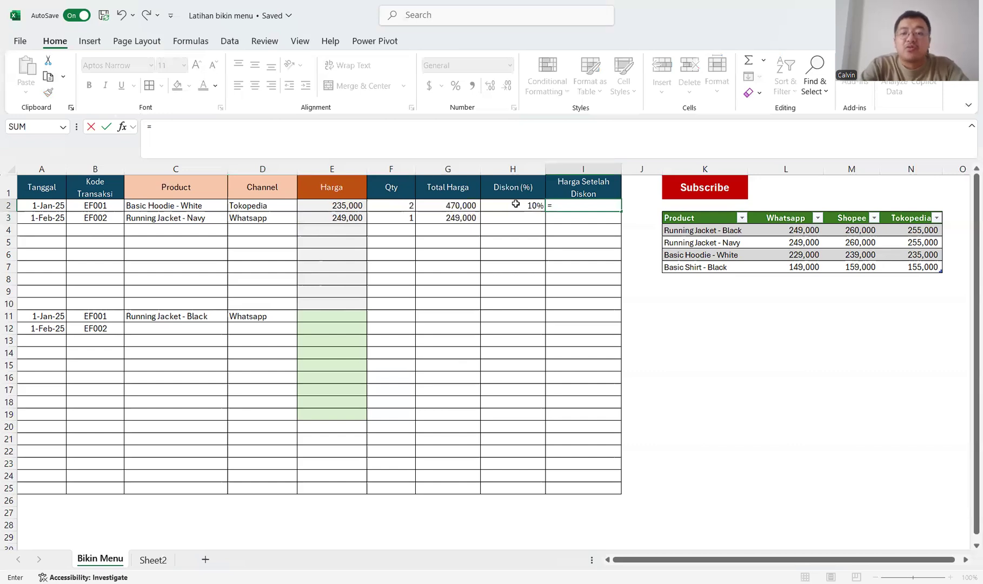
text((1-)
click(517, 206)
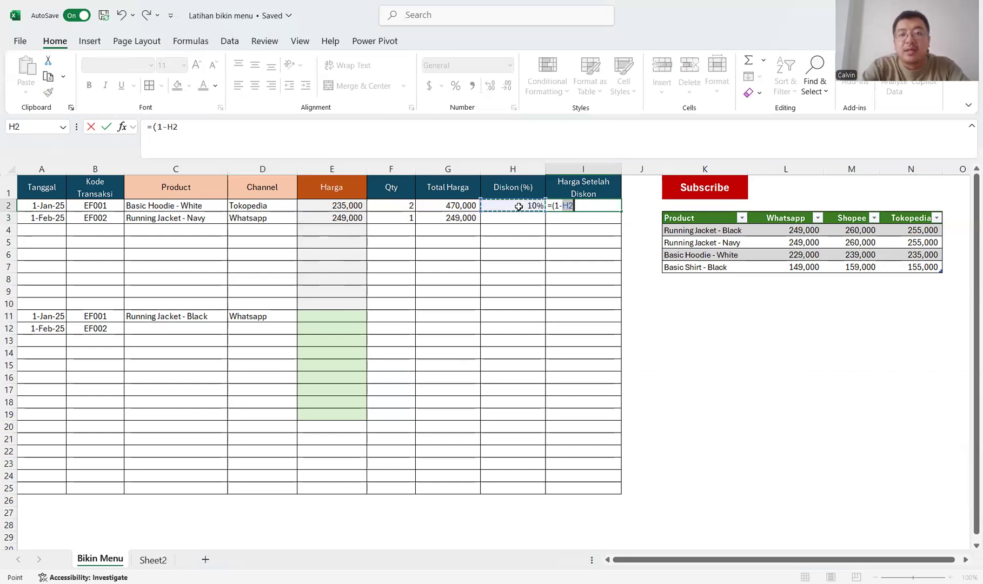
text())
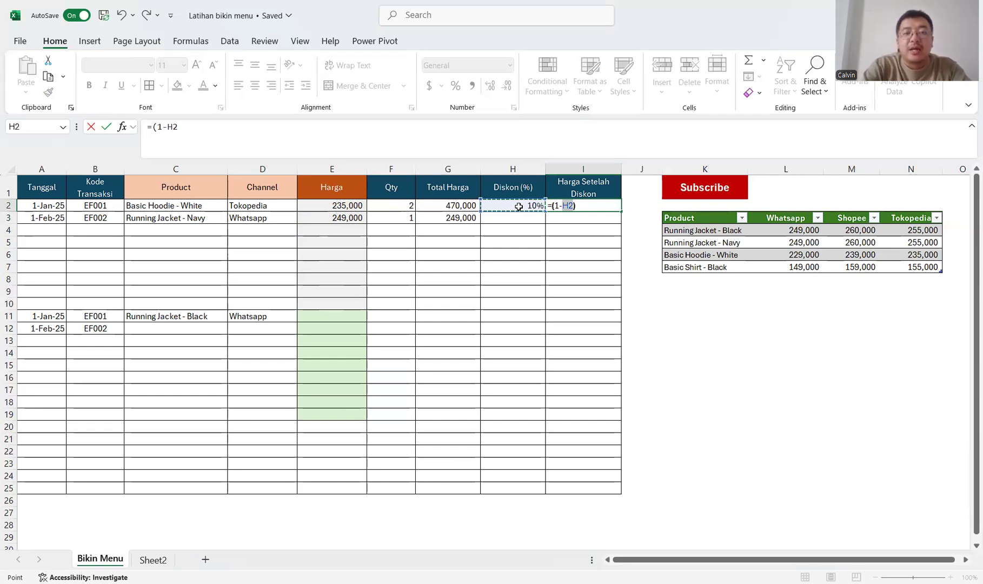
text(*)
click(449, 206)
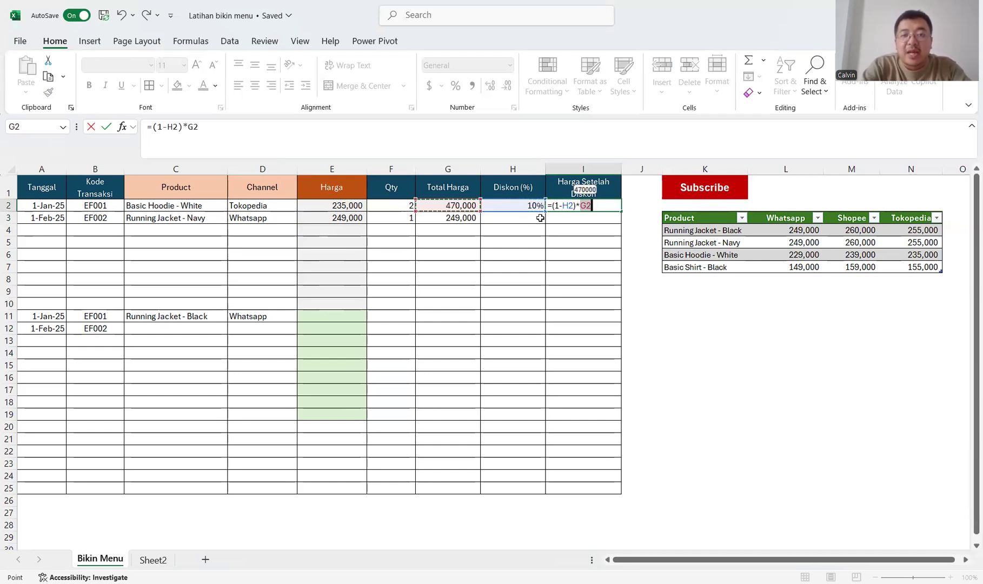
- Wrap the I2 formula in an IF that returns a blank when F2 is empty: =IF(F2="","",(1-H2)*G2)
click(557, 205)
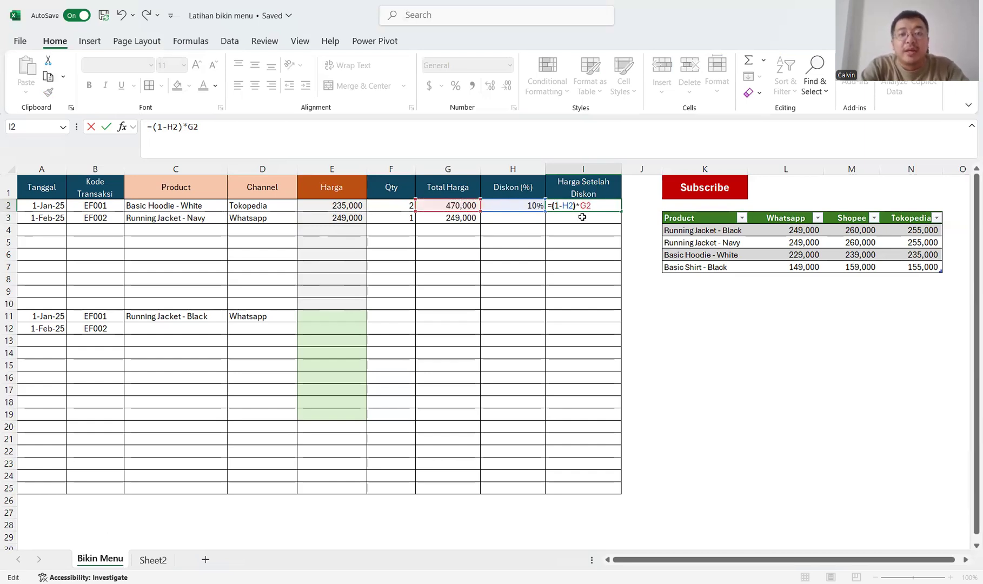
text(IF()
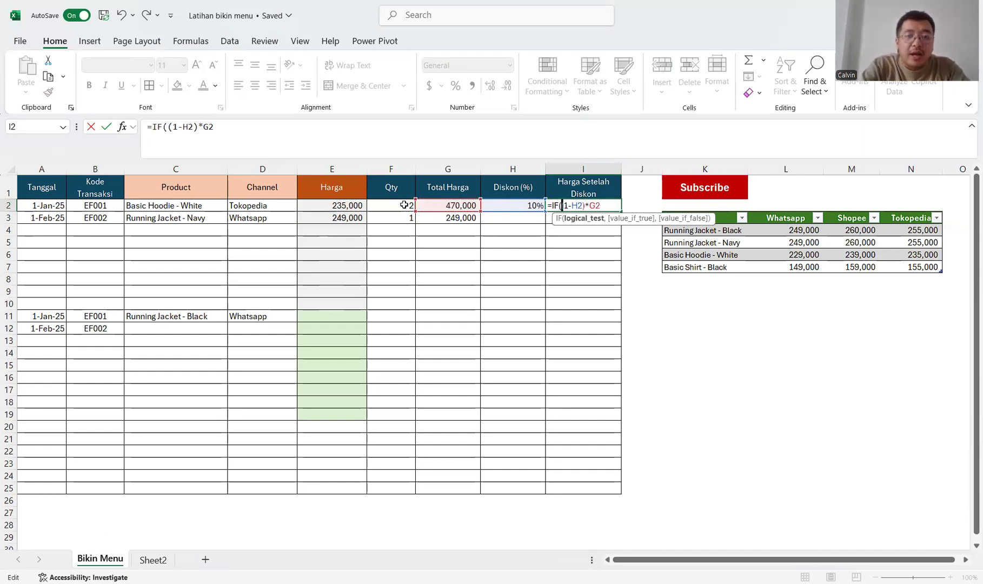
click(402, 205)
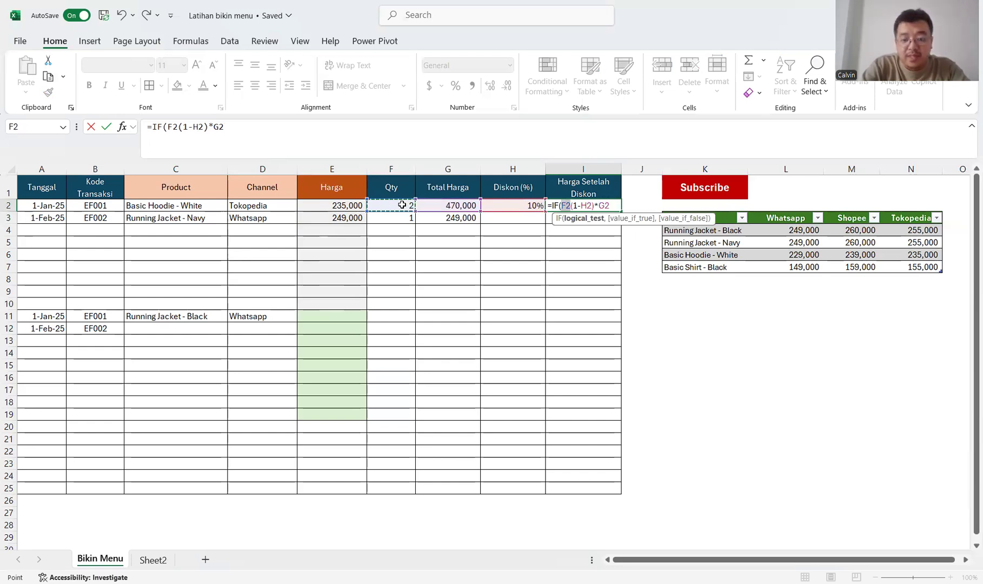
text(="","",)
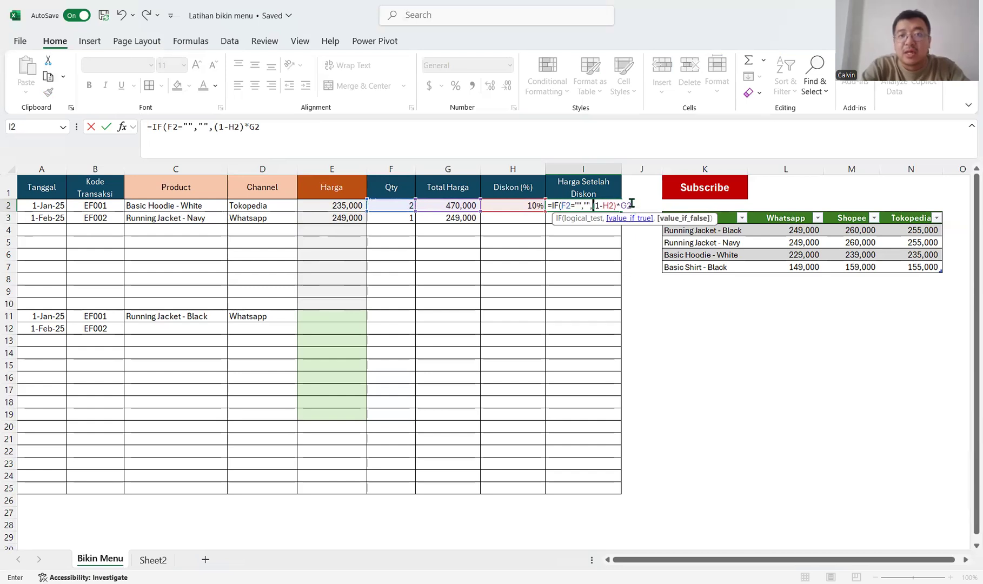
click(637, 204)
text())
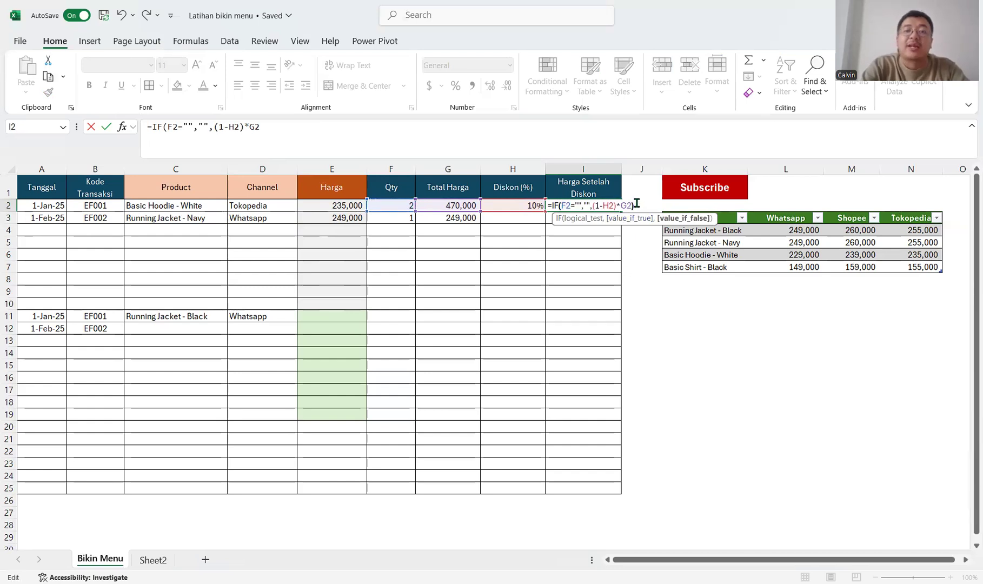
key(Return)
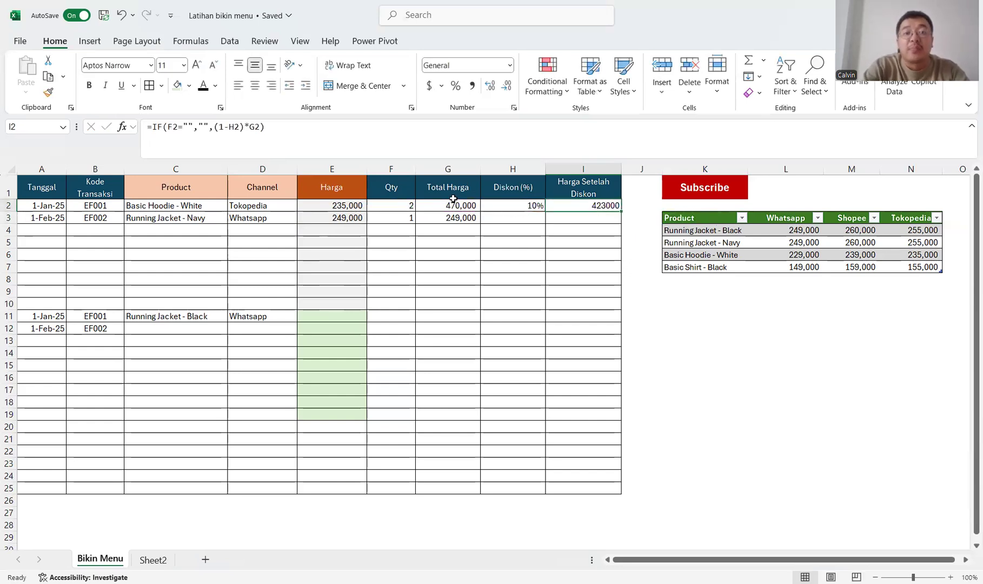
- Shade the Total Harga cells G2:G10 light gray
drag(454, 196, 449, 208)
drag(449, 250, 448, 266)
drag(449, 208, 438, 306)
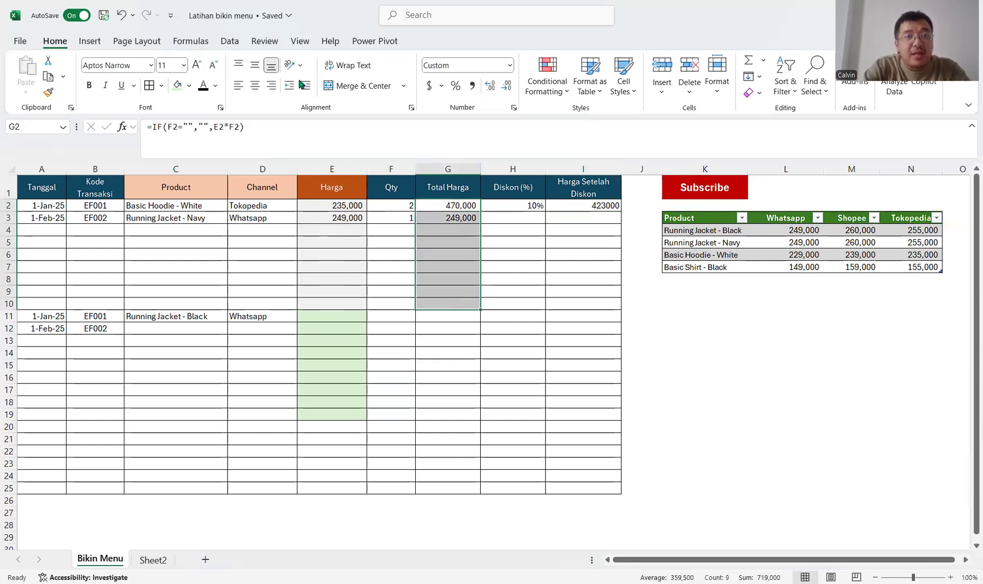
click(191, 86)
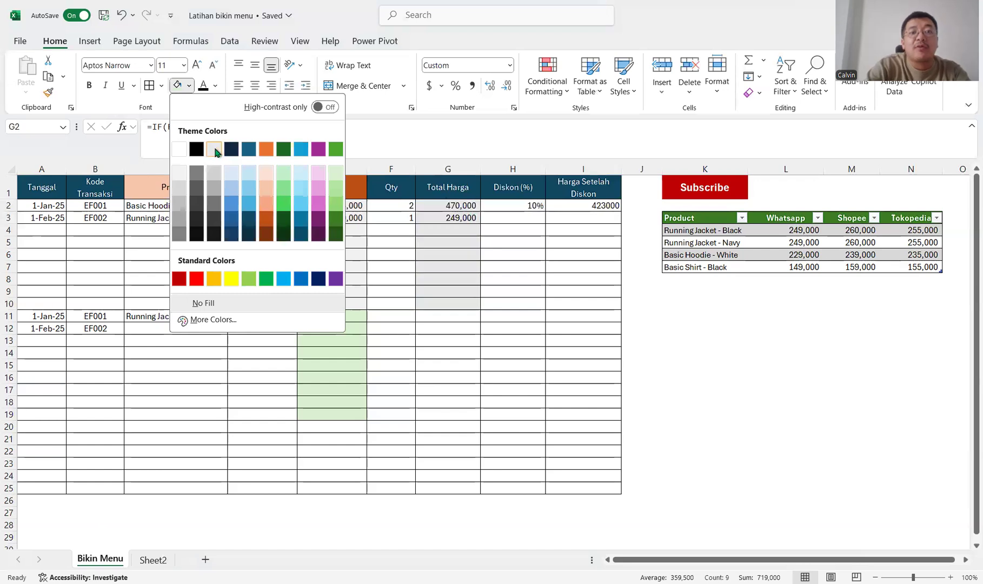
click(214, 149)
- Shade I2:I10 light gray and format the cells with a thousands separator and no decimals
drag(597, 204, 577, 303)
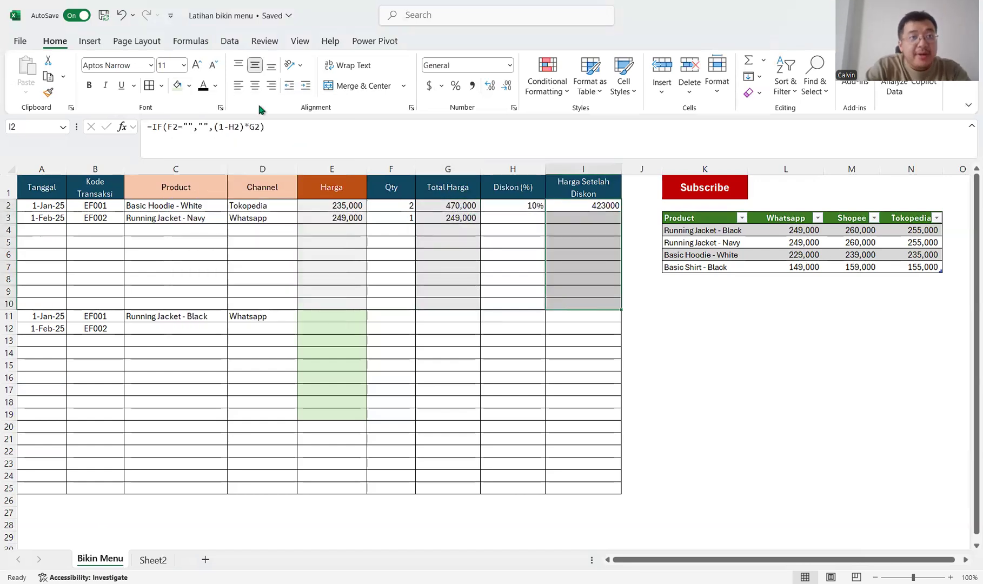
click(473, 86)
double_click(508, 86)
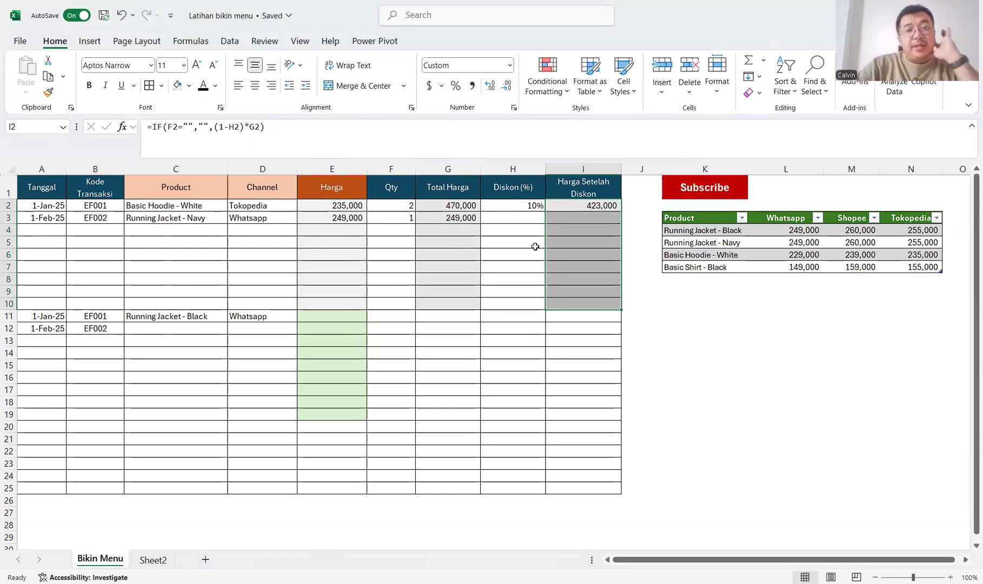
click(515, 222)
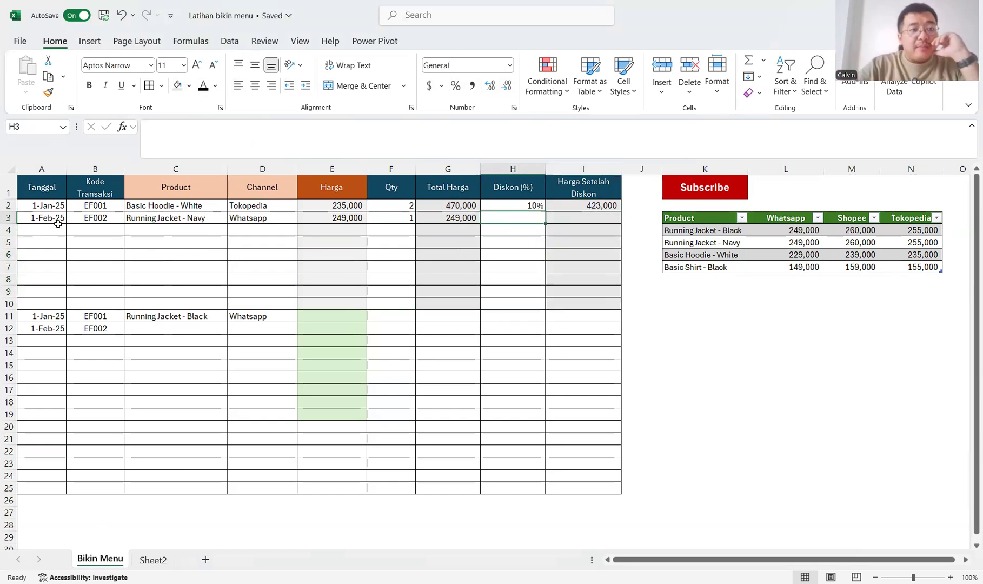
- Extend the Tanggal dates through A8 and the Kode Transaksi series through EF007 in B8
drag(57, 207, 107, 223)
drag(110, 208, 114, 218)
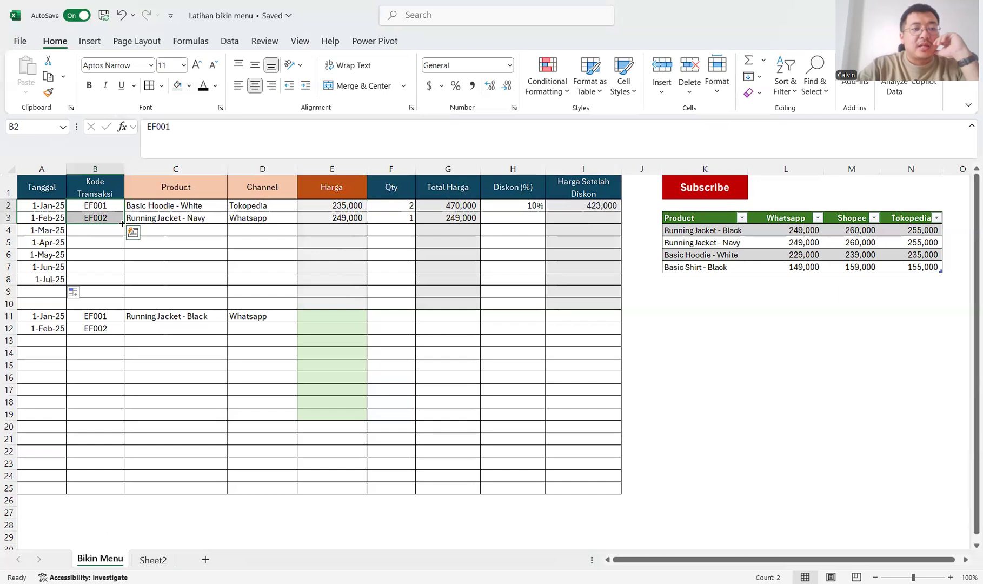
drag(107, 283, 108, 282)
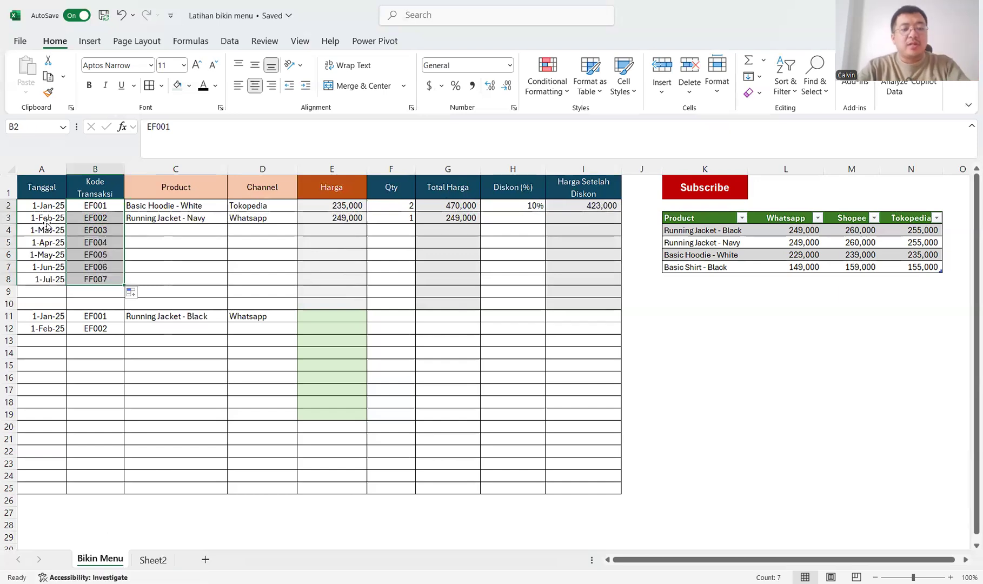
- Set the date in A3 to 2-Jan-25 and refill the Tanggal column with consecutive days through A8
click(47, 223)
text(2/1/2025)
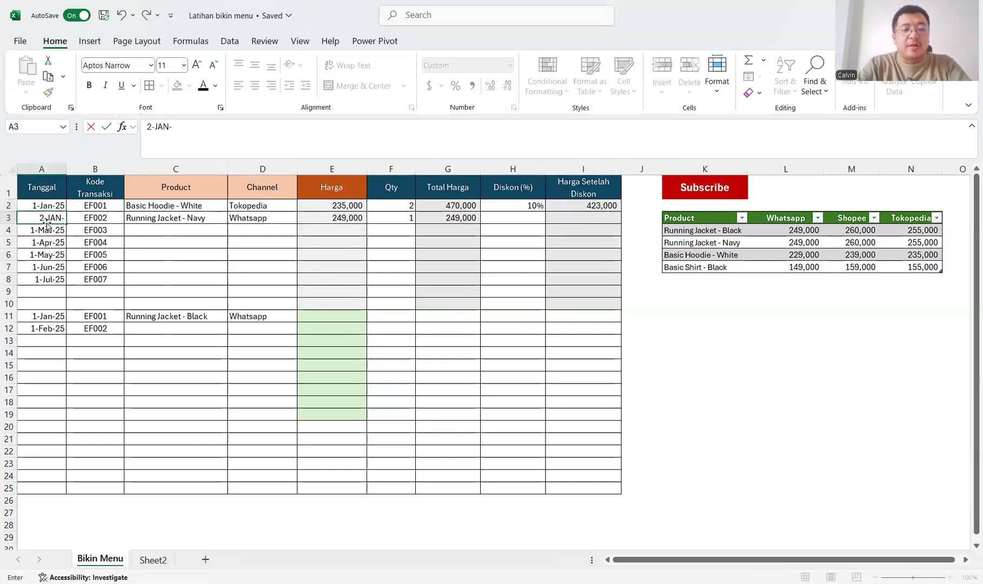
key(Return)
click(47, 206)
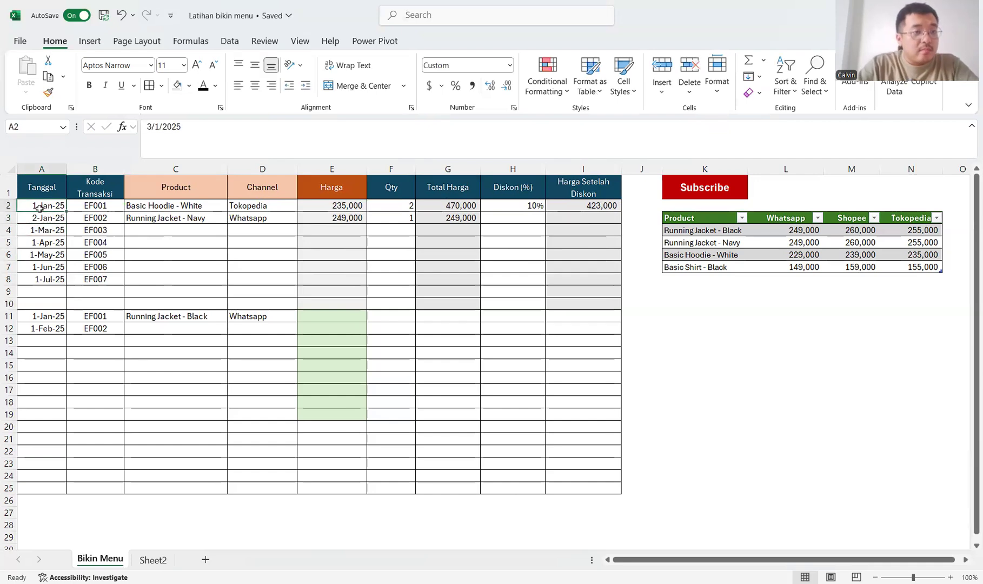
drag(47, 205, 64, 282)
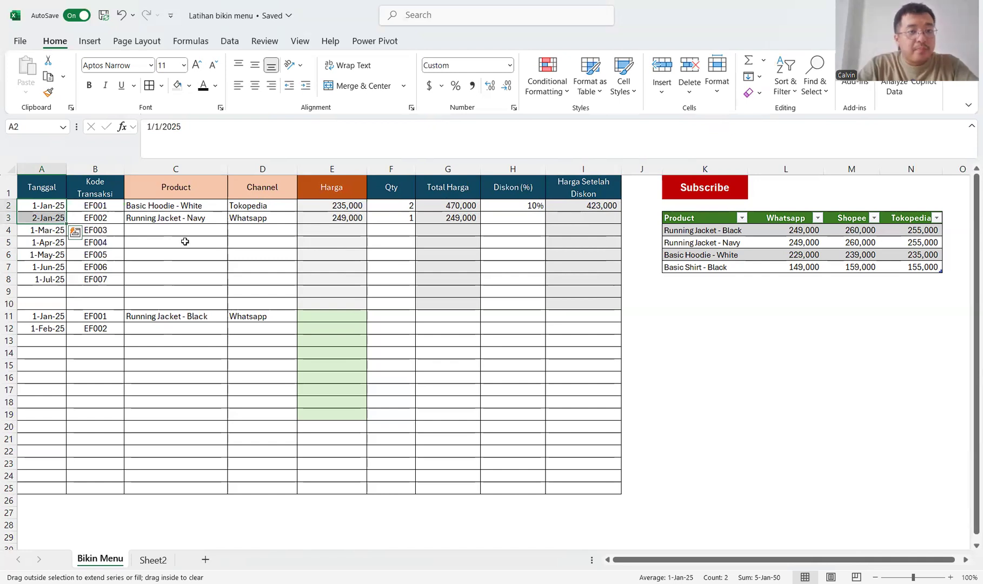
click(386, 306)
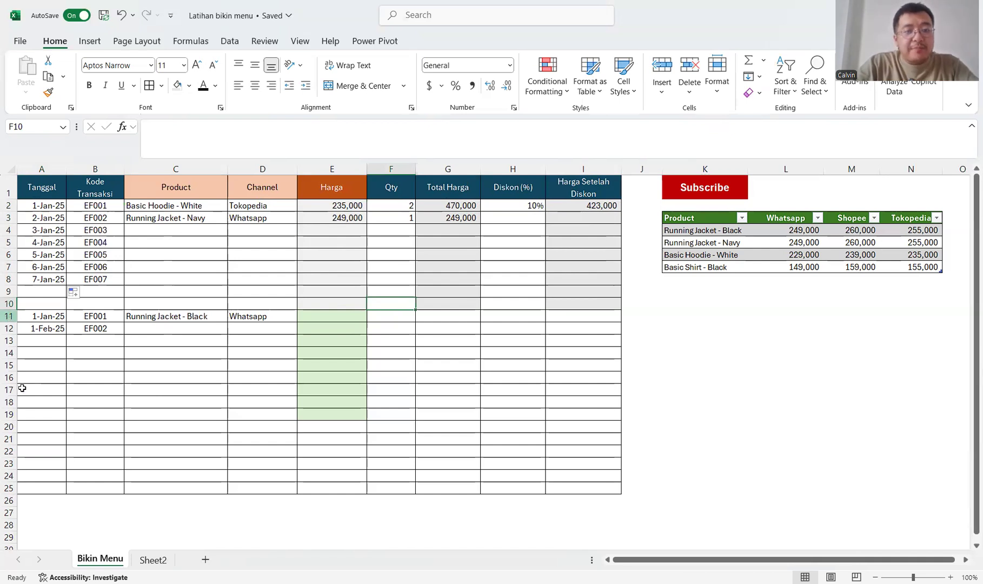
- Delete the old sample rows 11 to 25
drag(9, 316, 9, 489)
right_click(9, 489)
click(76, 360)
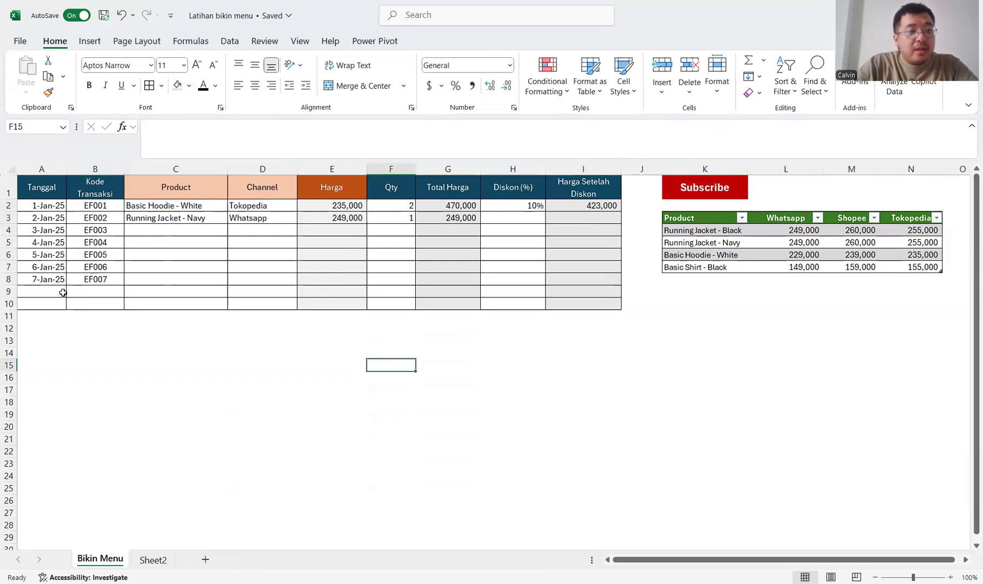
- Extend the daily Tanggal dates through A10 and the Kode Transaksi series through EF009 in B10
click(55, 279)
drag(52, 211, 64, 303)
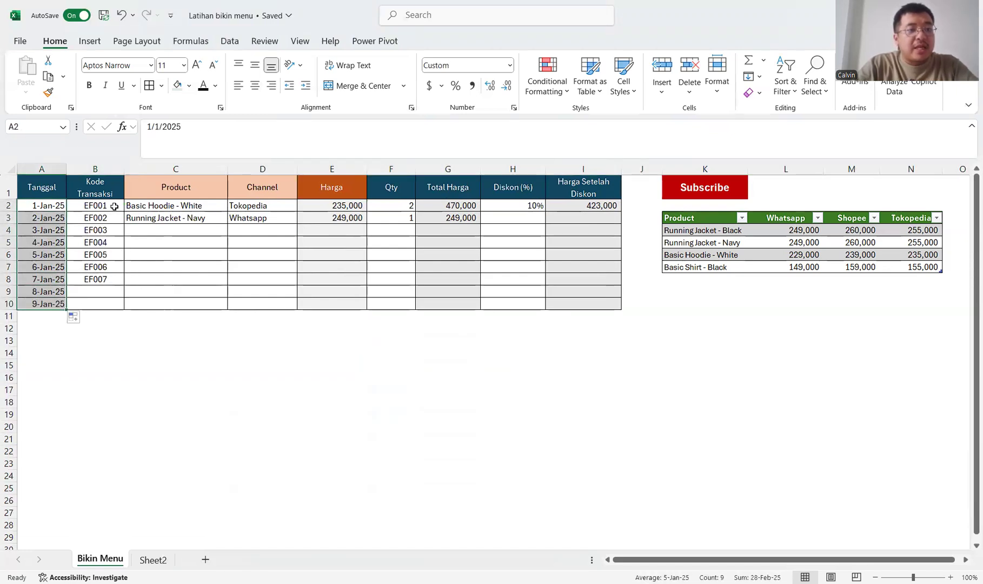
drag(108, 206, 111, 281)
double_click(123, 285)
click(9, 303)
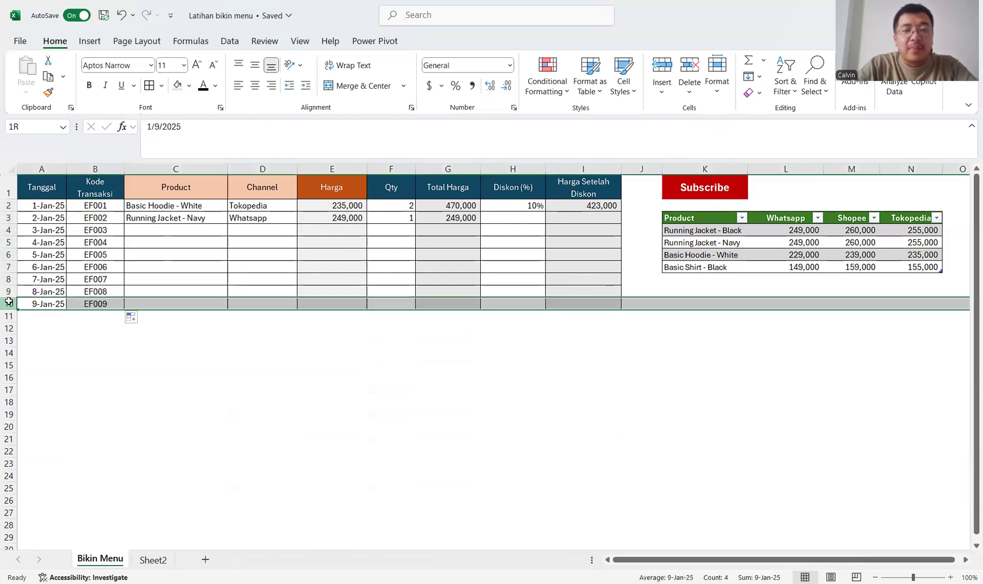
click(336, 326)
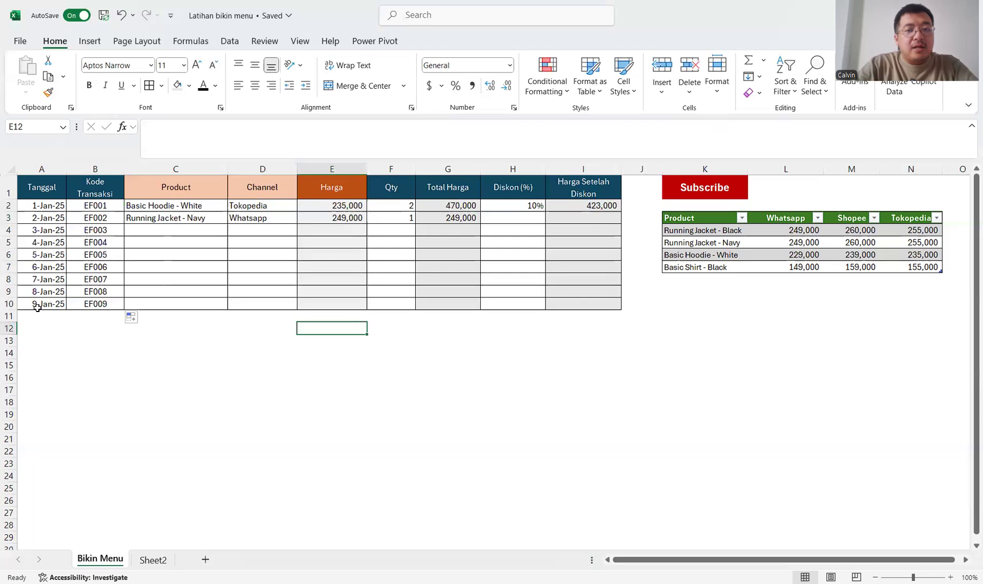
- Apply all borders to A10:I26 and fill the Harga formula from E10 down through E26
drag(37, 307, 617, 502)
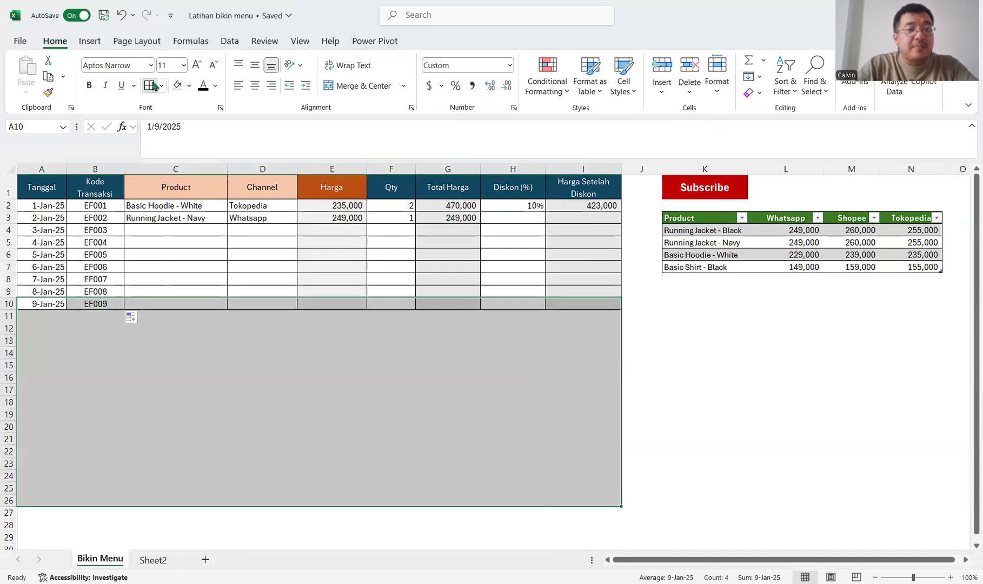
click(153, 86)
click(298, 340)
click(347, 304)
drag(366, 310, 361, 506)
- Copy the Total Harga formula from G10 to G11:G26 and the Harga Setelah Diskon formula from I10 to I11:I26
click(469, 305)
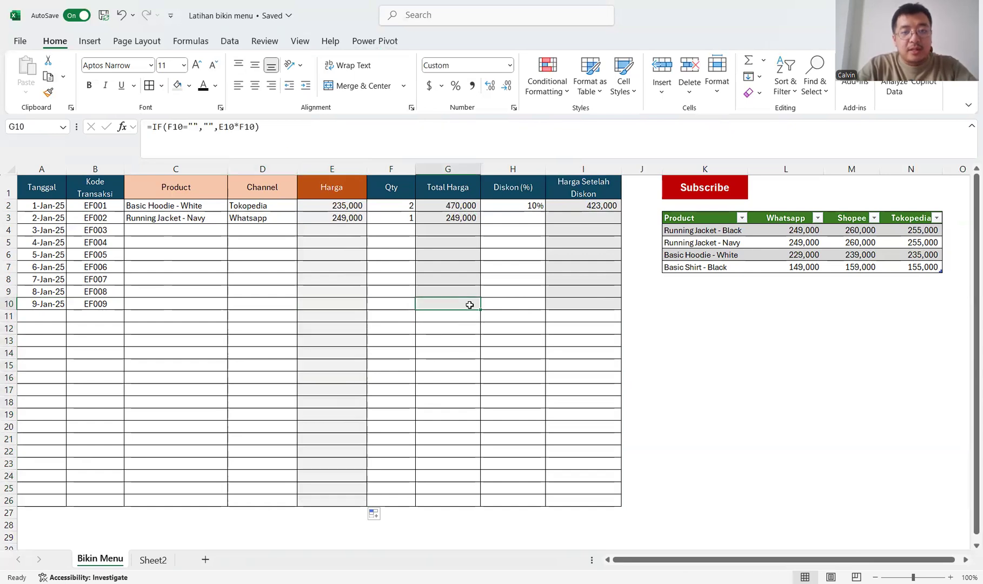
key(ctrl+c)
drag(459, 317, 459, 501)
click(591, 301)
key(ctrl+c)
drag(589, 318, 586, 469)
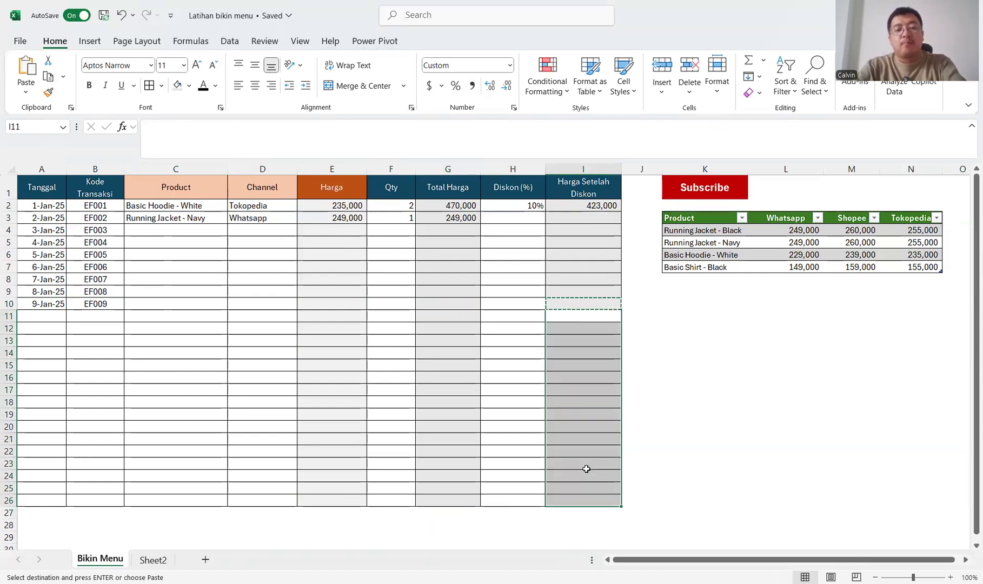
key(ctrl+v)
click(441, 318)
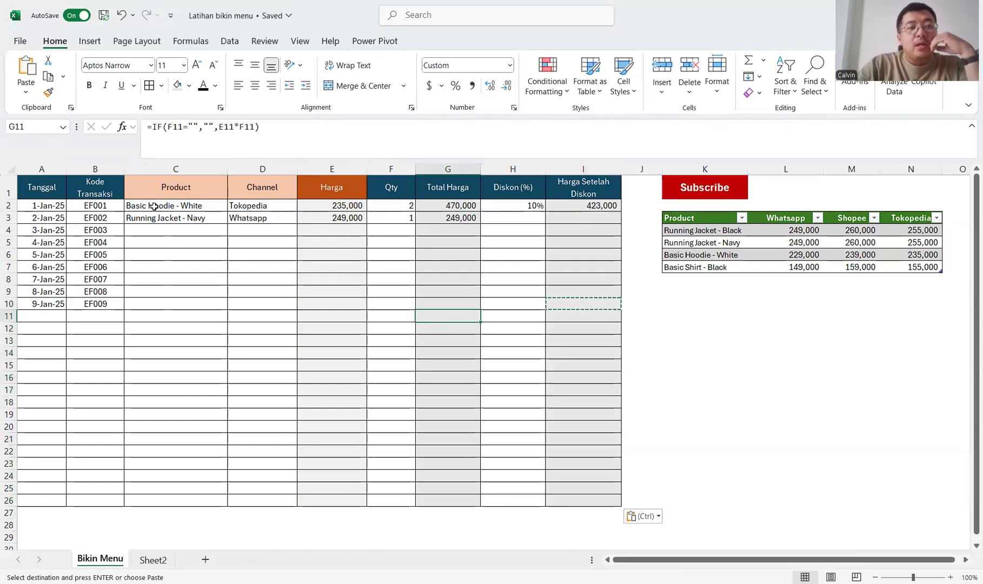
- Fill in transaction EF003 with product Running Jacket - Black, channel Shopee and quantity 2
click(191, 230)
click(234, 231)
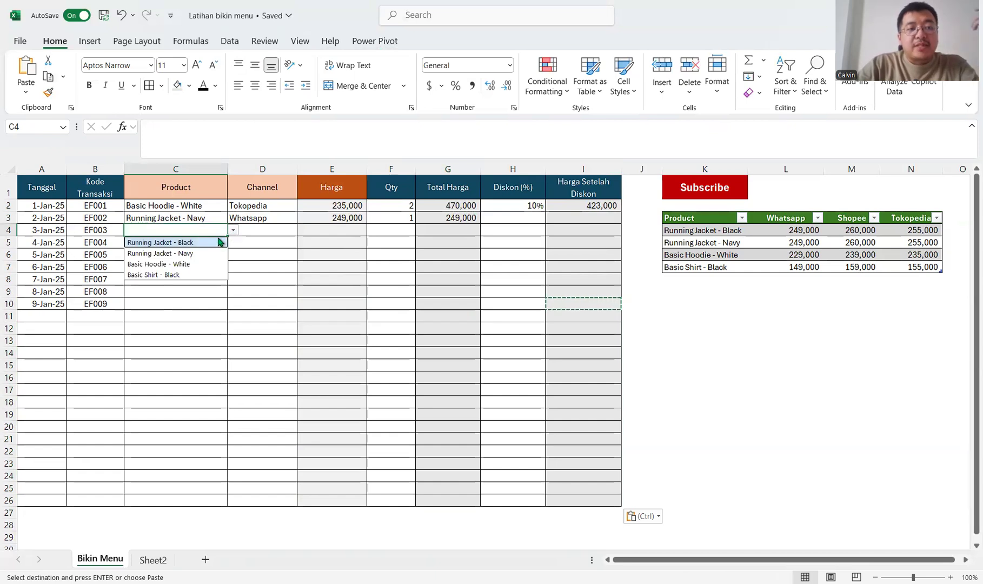
click(219, 241)
click(285, 234)
click(303, 231)
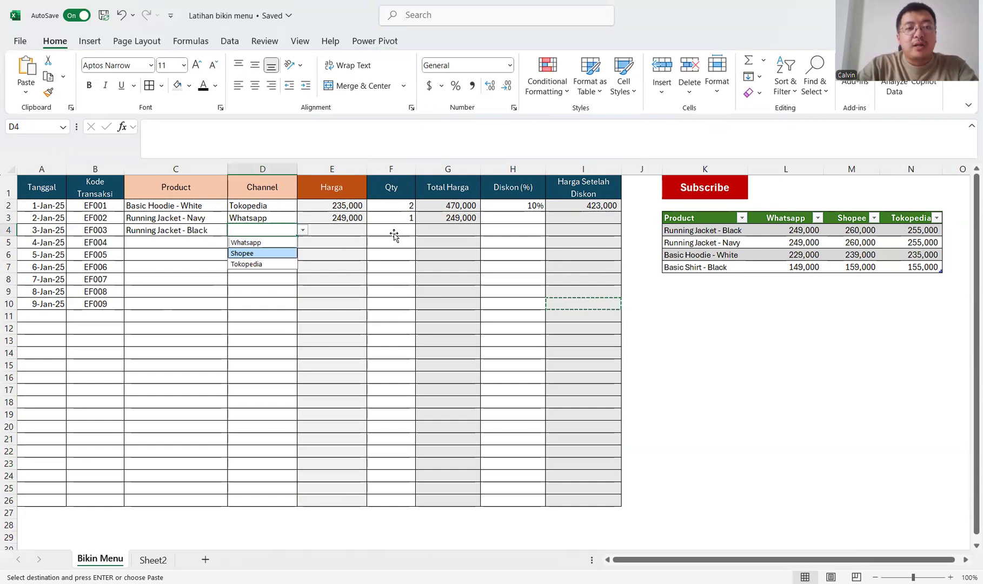
click(393, 231)
text(2)
click(529, 290)
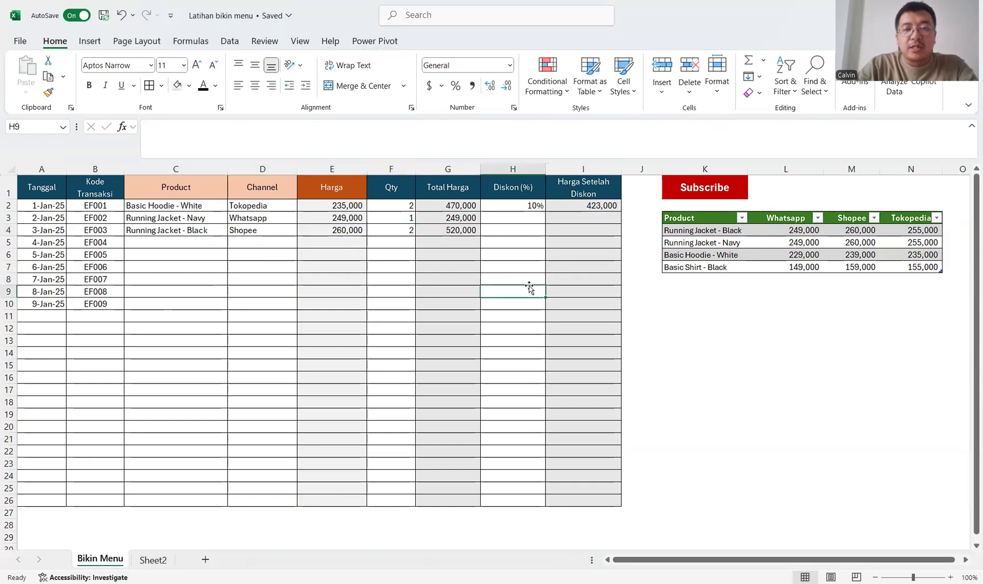
- Fill the Harga Setelah Diskon formula from I2 down through I26
click(591, 208)
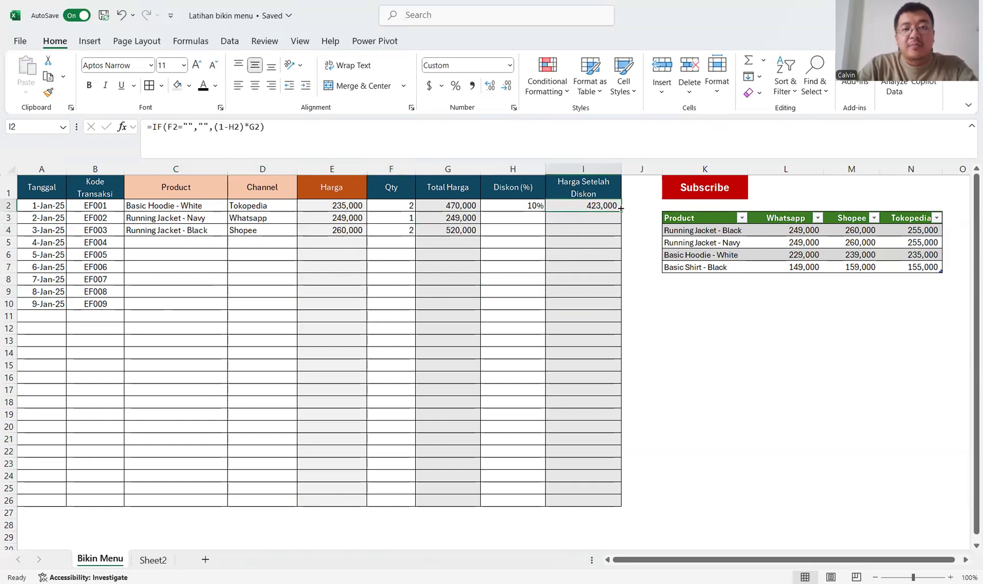
drag(622, 209, 548, 500)
click(699, 428)
- Set the discount for transaction EF003 in H4 to 20%
click(508, 234)
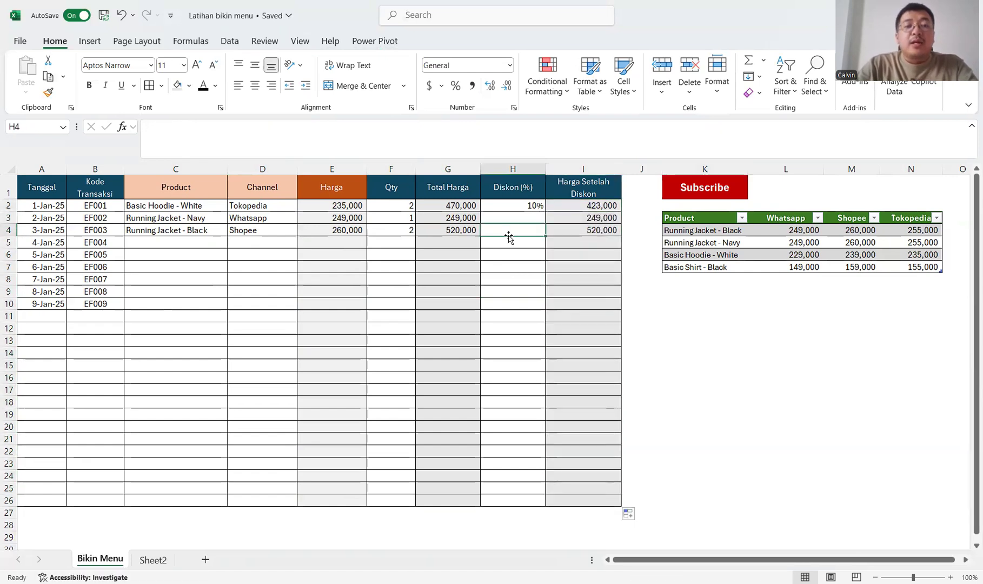
text(2)
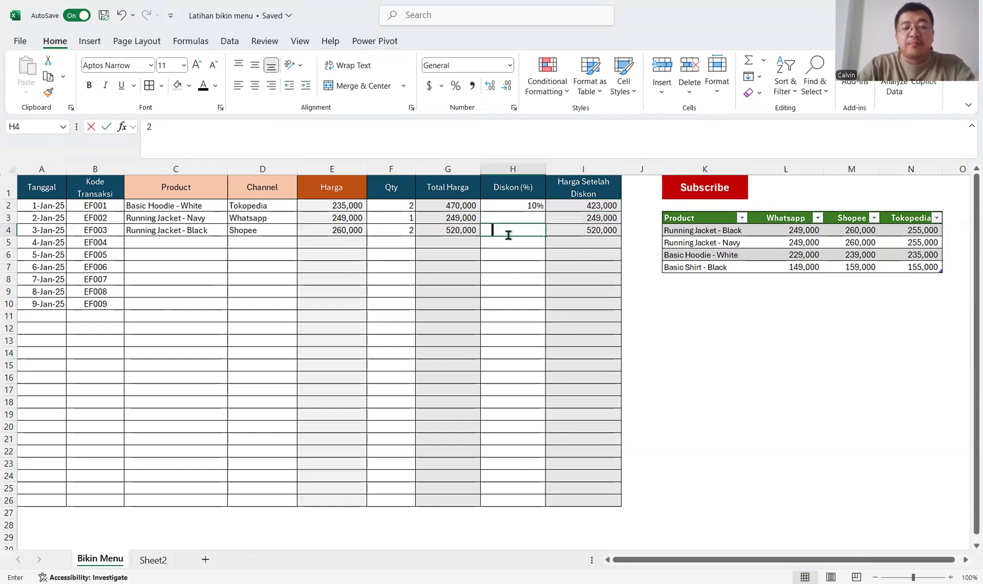
text(0)
key(Return)
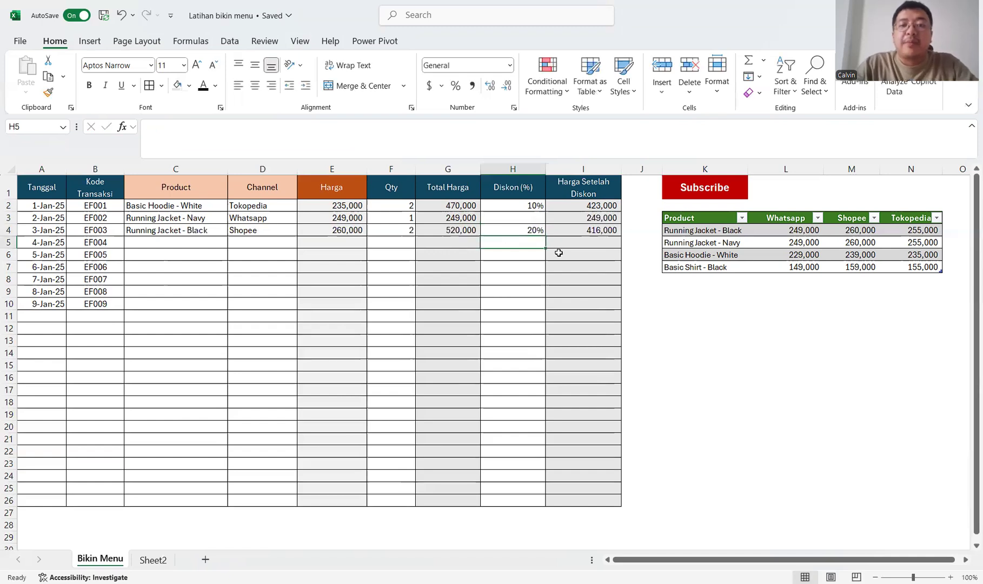
- Center the contents of the Diskon (%) and Qty columns
click(522, 169)
click(257, 85)
click(257, 85)
click(392, 169)
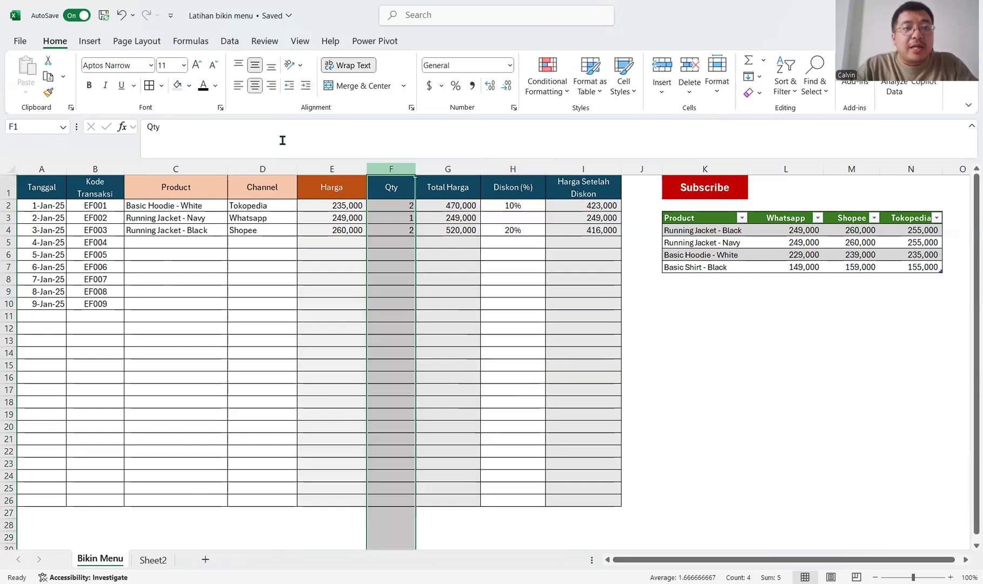
click(259, 85)
click(260, 86)
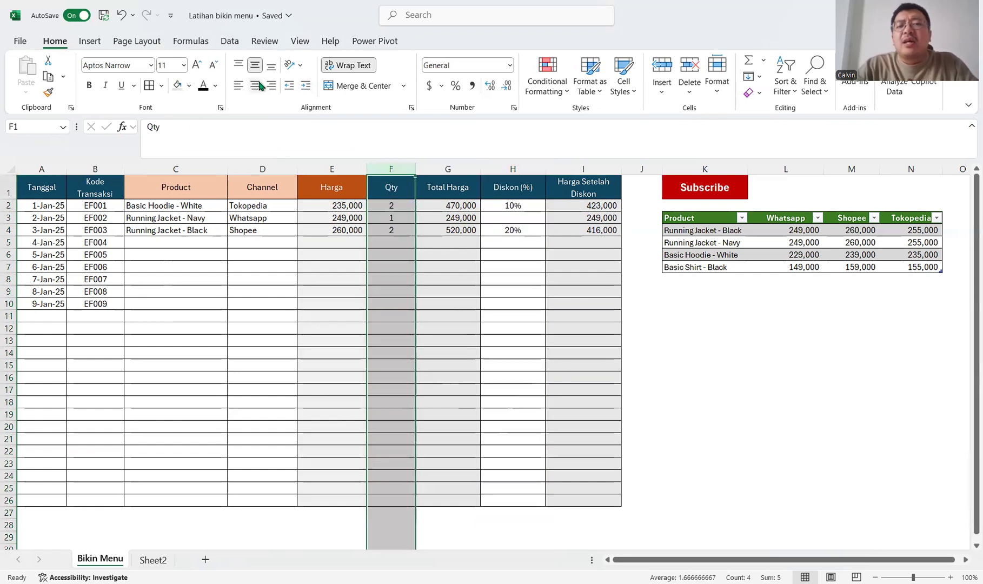
click(702, 297)
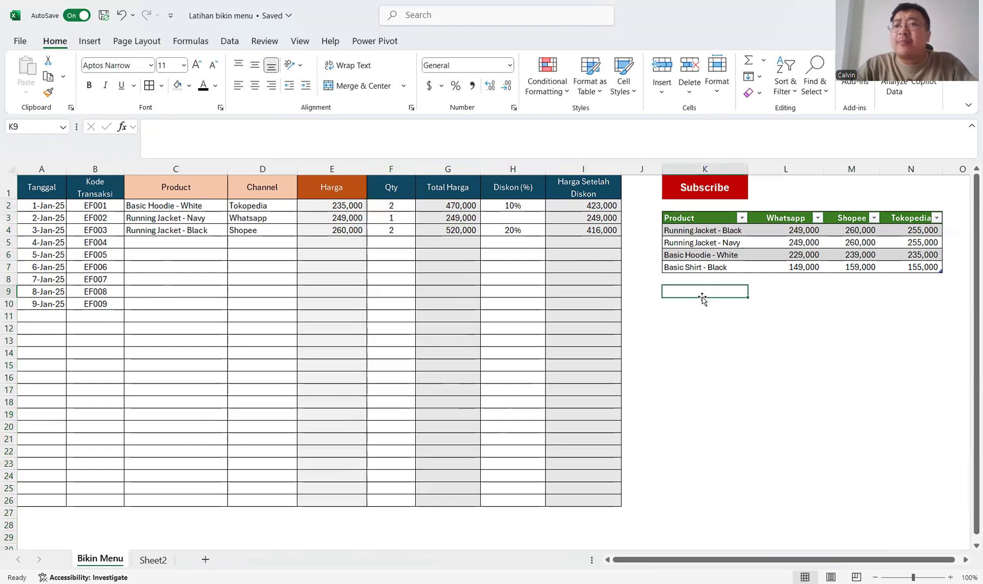
- Add Bomber Jacket to the price table with prices 300000 for Whatsapp, 310000 for Shopee and 320000 for Tokopedia
click(695, 278)
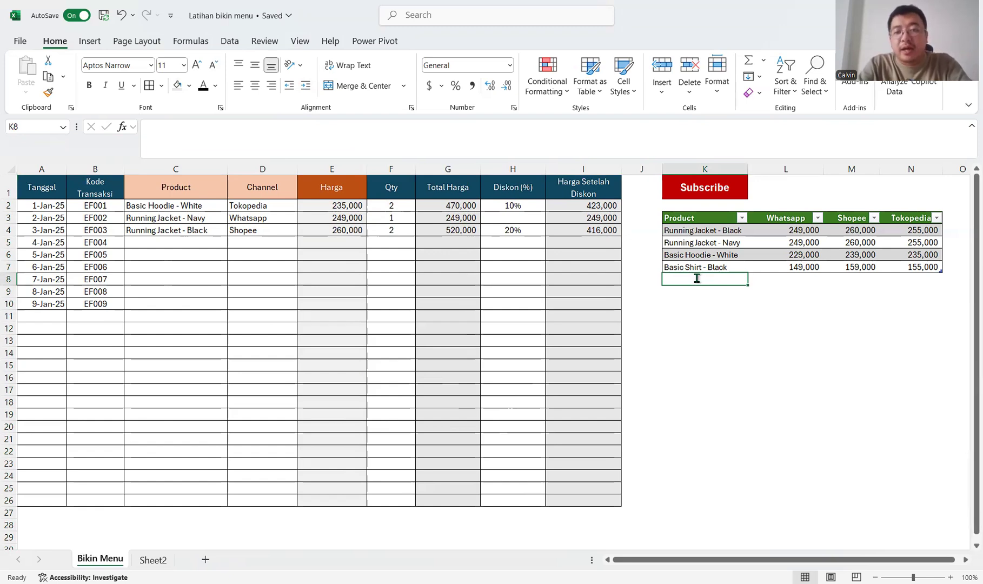
text(Bomber Jacket)
key(Tab)
text(3)
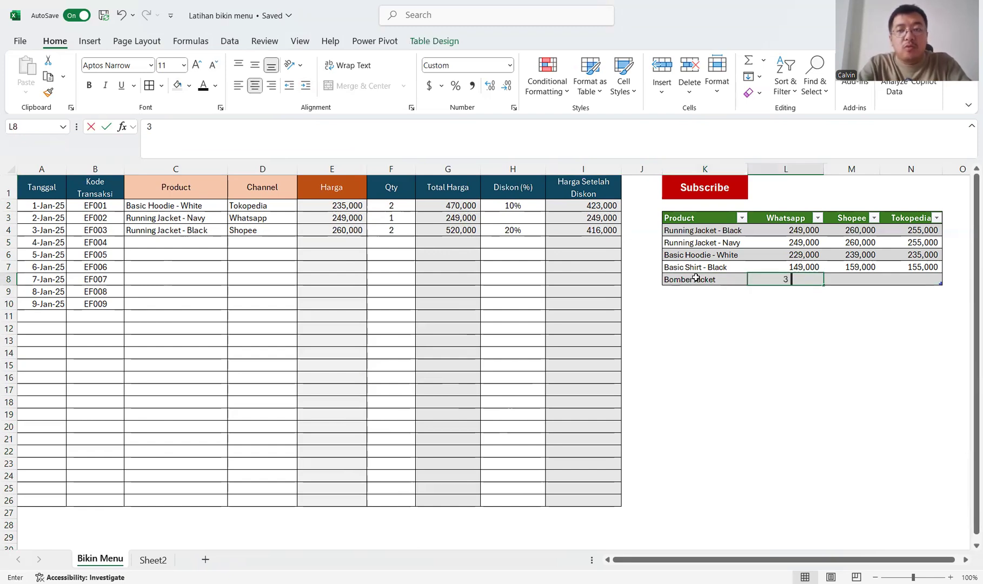
text(00000)
key(Tab)
text(310000)
key(Tab)
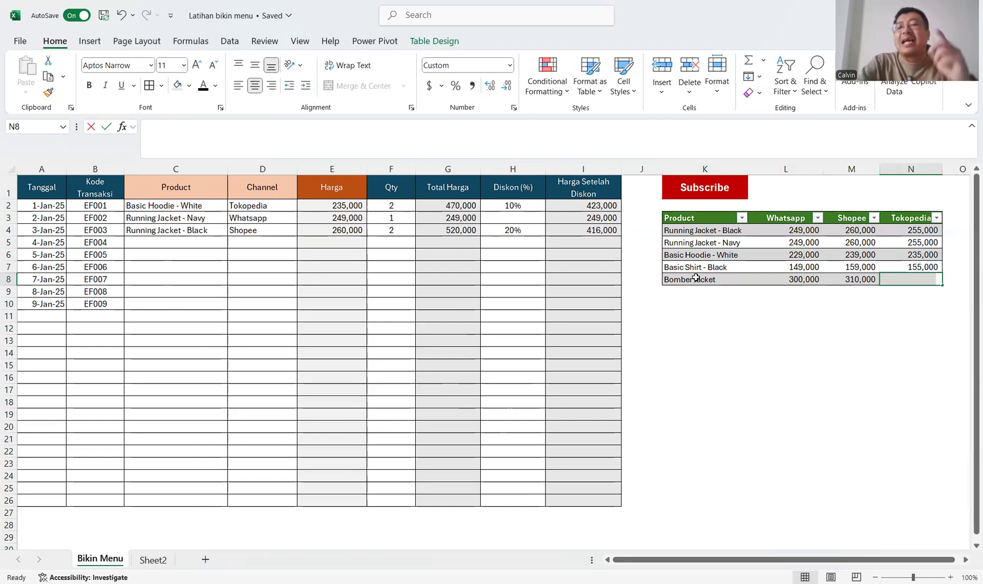
text(320000)
key(Return)
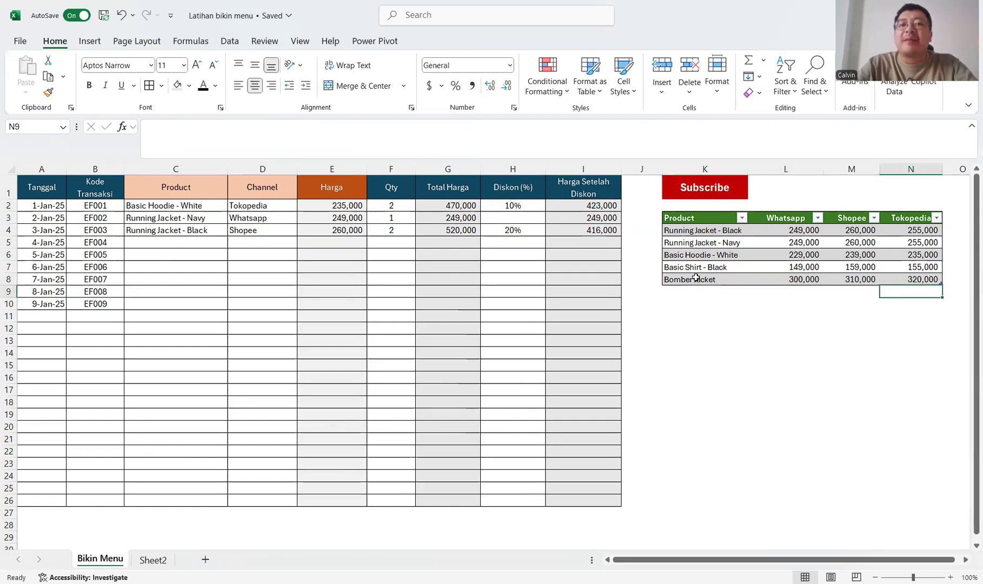
- Fill in transaction EF004 with product Bomber Jacket, channel Shopee and quantity 2
double_click(329, 230)
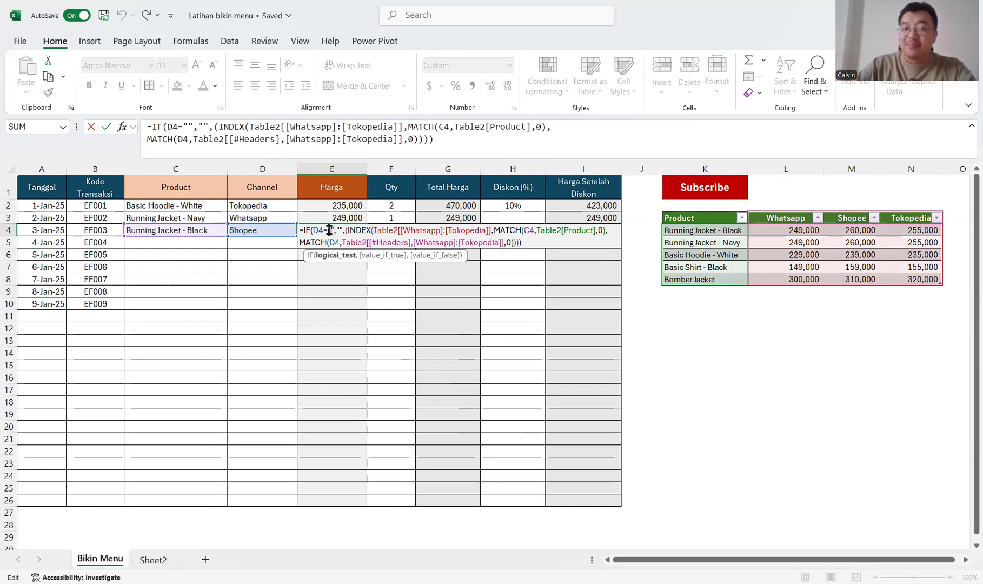
click(173, 230)
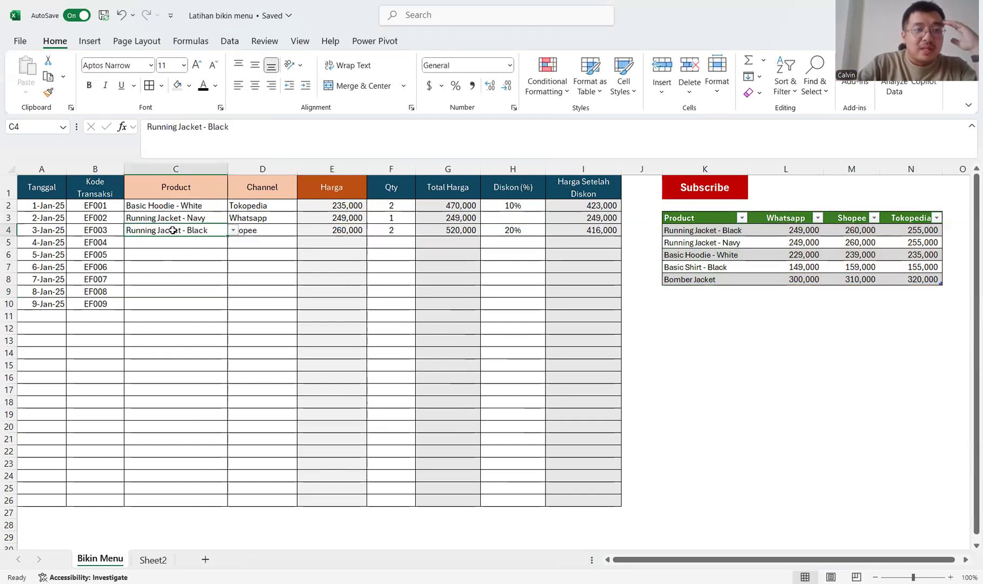
click(226, 241)
click(232, 243)
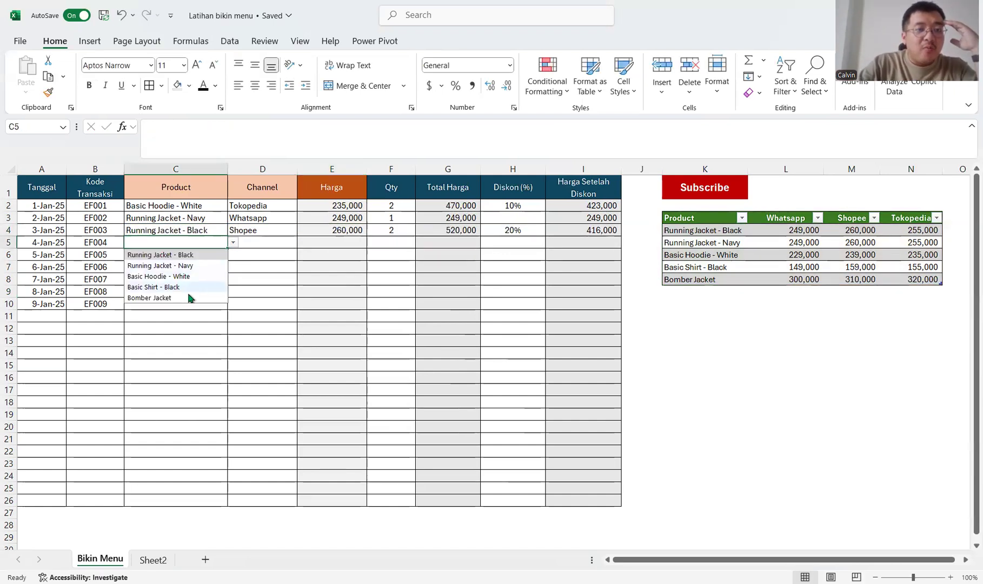
click(275, 244)
click(303, 243)
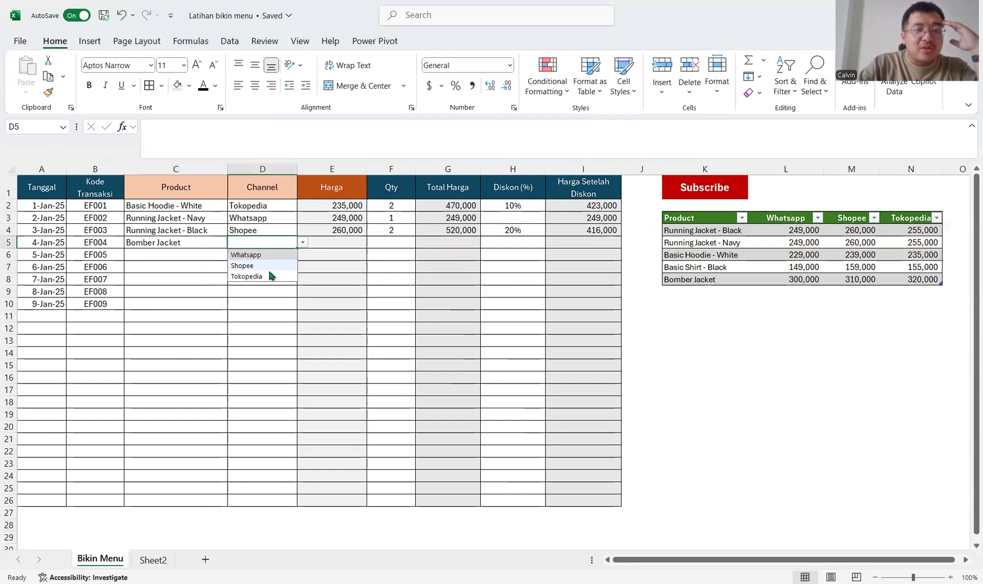
click(269, 270)
click(390, 243)
text(2)
- Set the discount for transaction EF004 in H5 to 20%
click(518, 245)
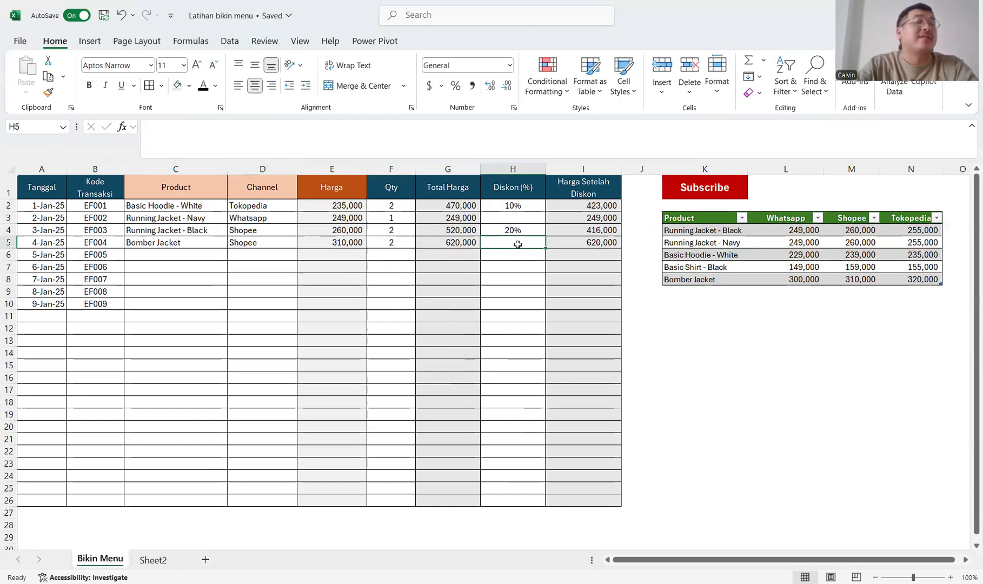
text(2)
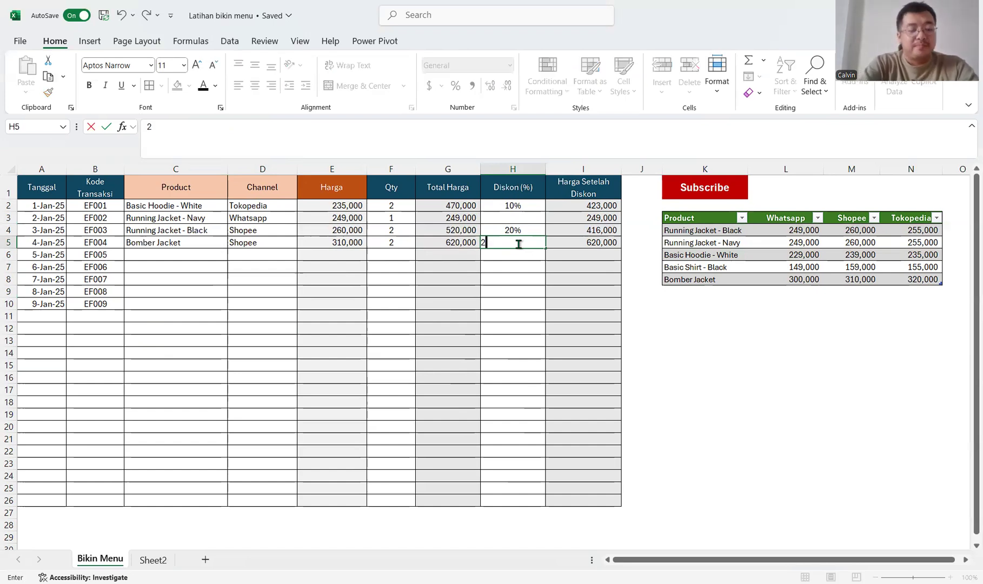
text(0%)
key(Return)
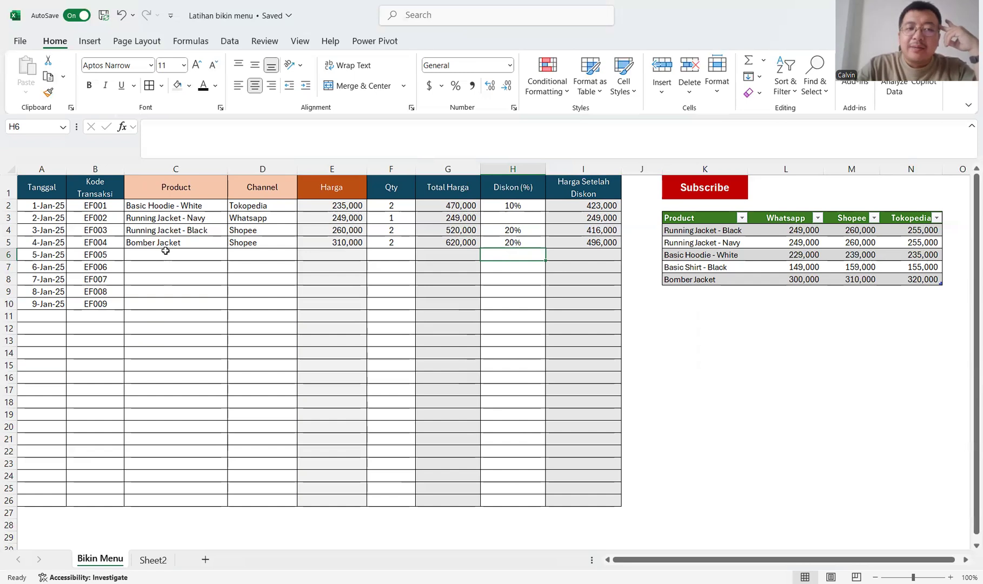
- Add a Lazada column to the price table next to Tokopedia by entering its header in O3
scroll(843, 226, right, 2)
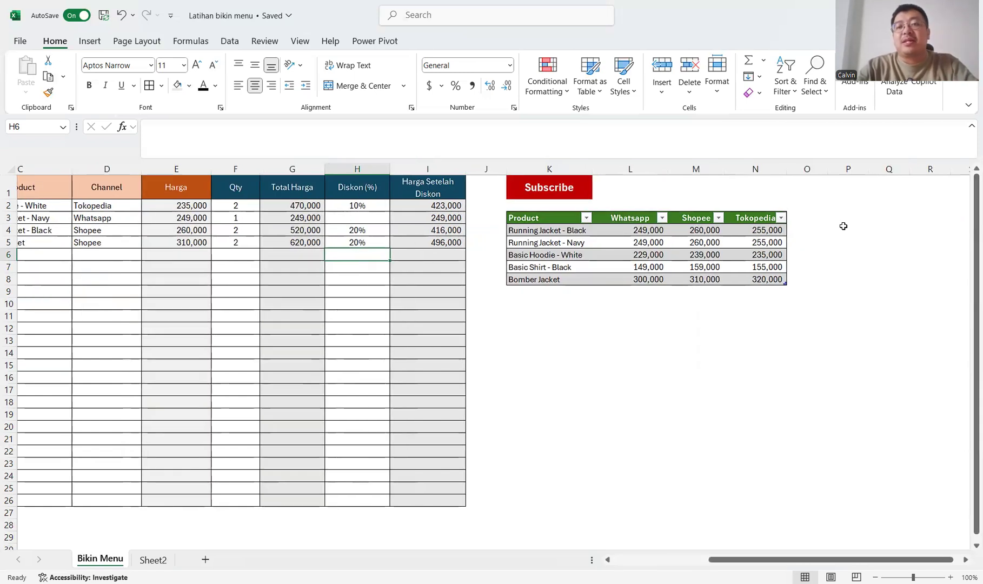
scroll(843, 226, right, 3)
click(844, 226)
click(608, 206)
click(607, 226)
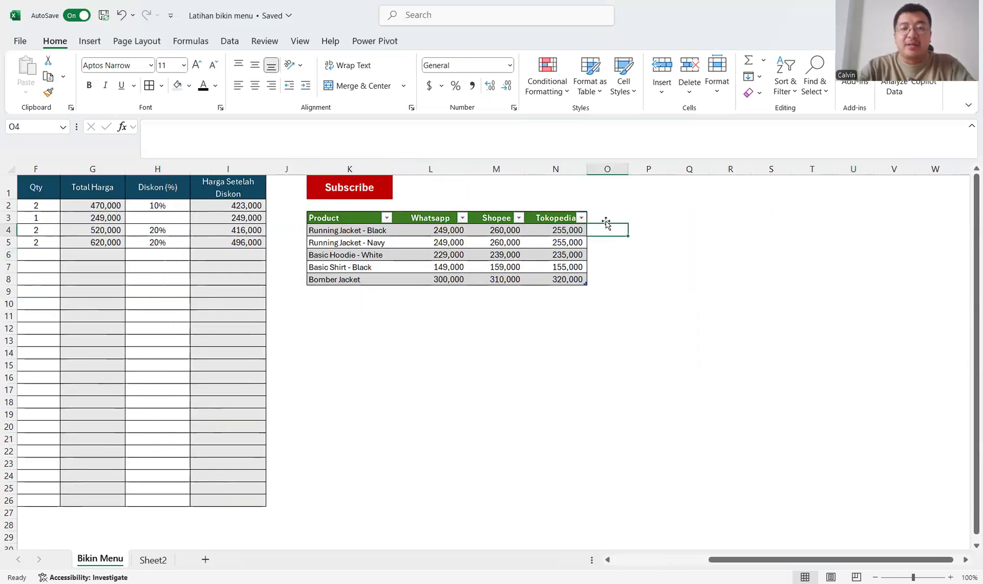
key(Up)
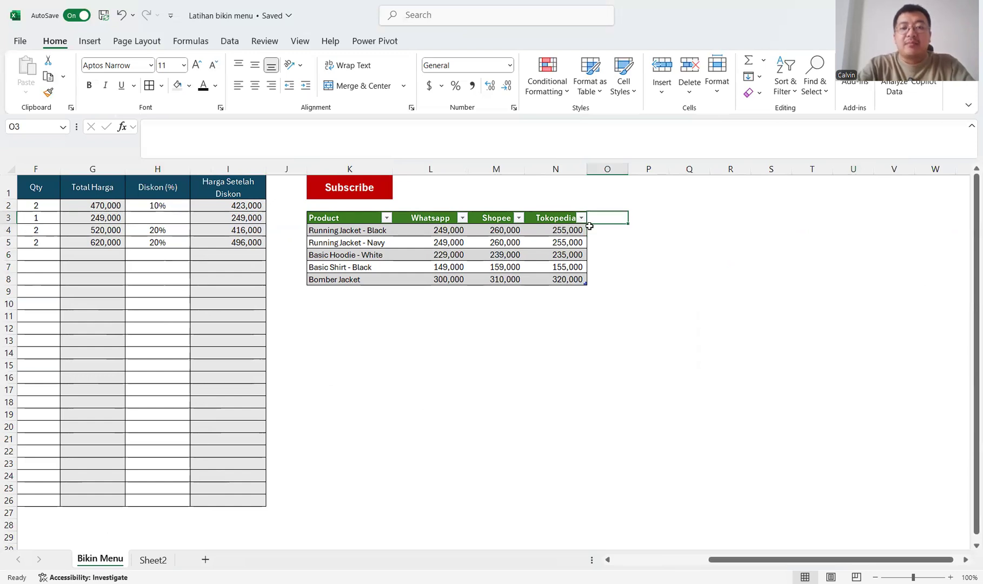
text(Lazada)
key(Return)
- Set the Lazada price of Bomber Jacket to 330,000
key(Down)
key(Down)
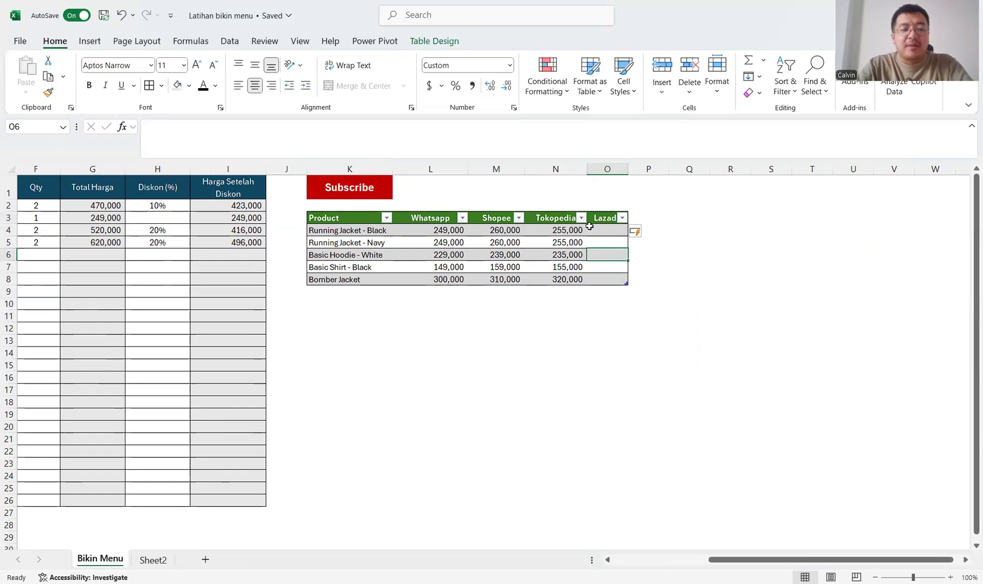
key(Down)
key(Down)
text(330,000)
key(Up)
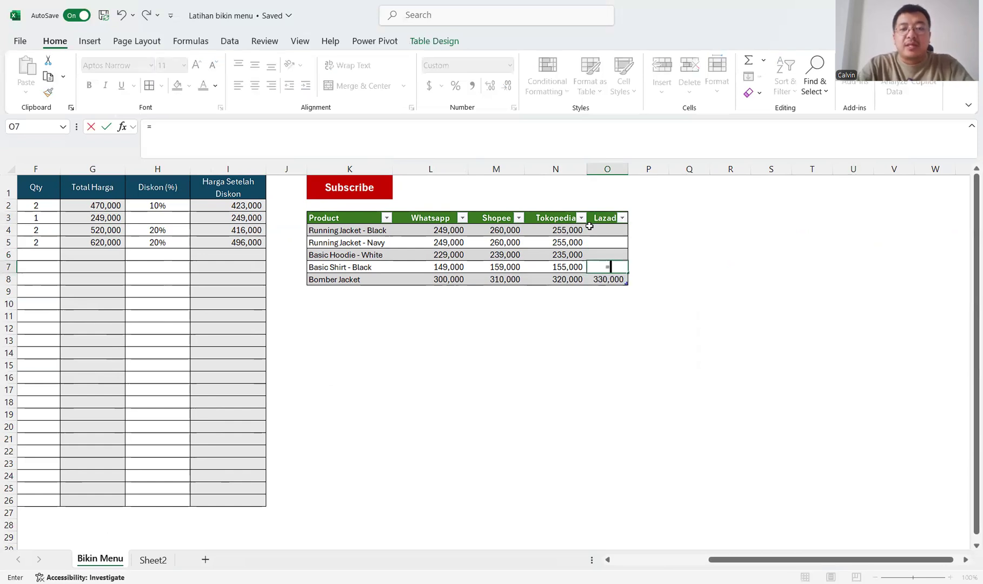
text(=)
click(556, 266)
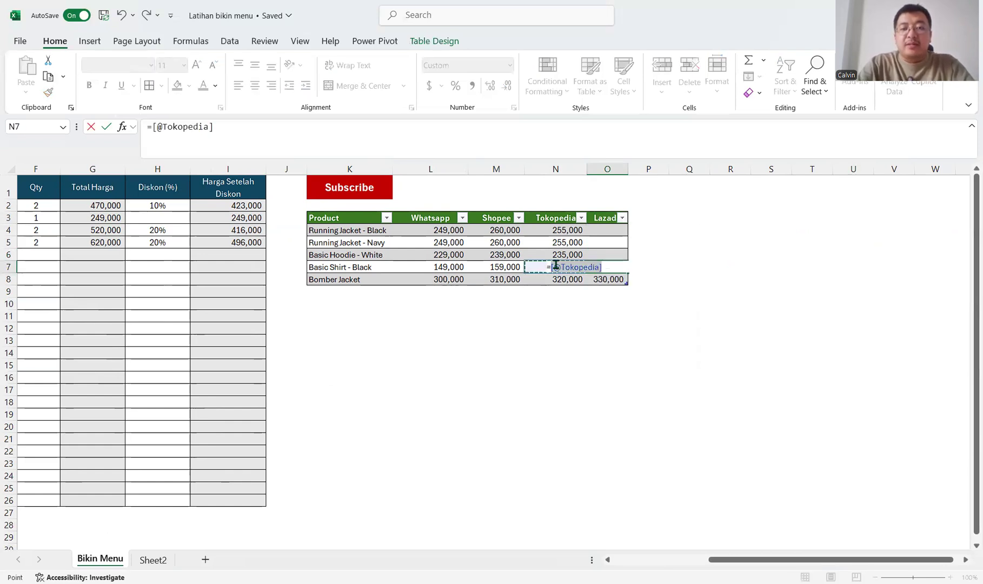
key(ctrl+Return)
key(ctrl+c)
key(shift+Up)
key(shift+Up)
key(shift+Up)
key(ctrl+v)
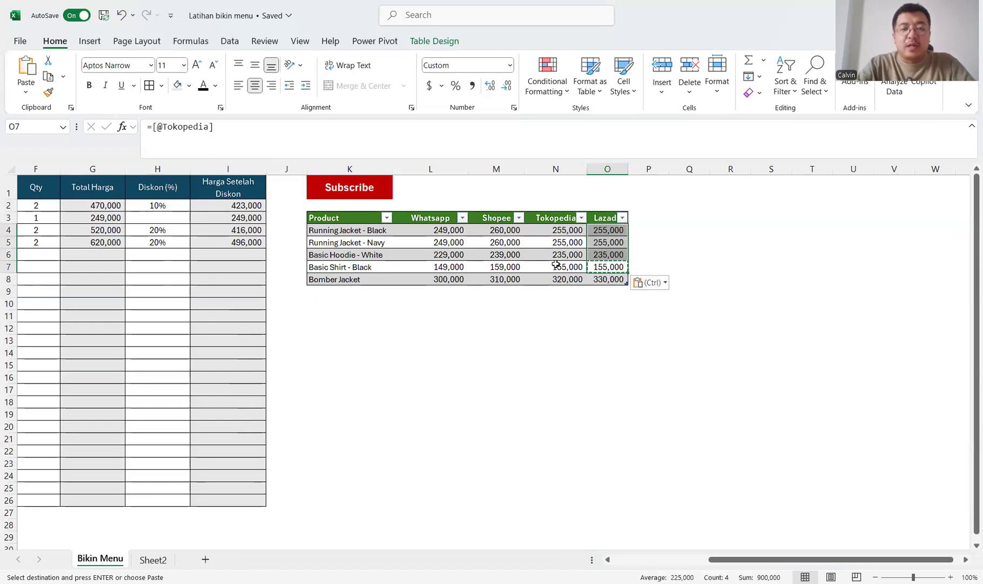
- Enter Lazada prices of 260,000 for both Running Jackets, 240,000 for Basic Hoodie - White and 156,000 for Basic Shirt - Black
key(shift+Down)
key(shift+Down)
key(Up)
key(Up)
key(Up)
text(2)
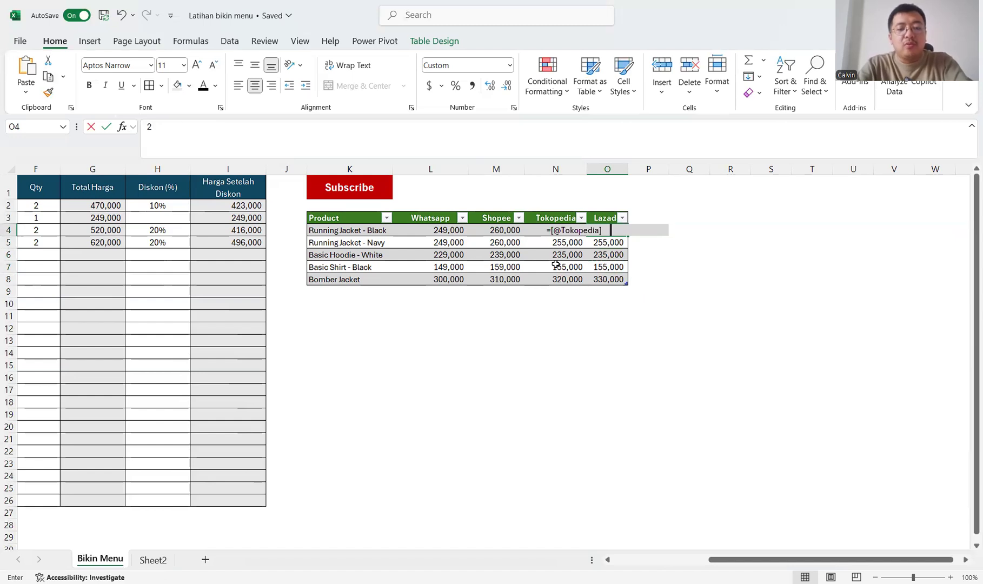
key(Return)
text(2)
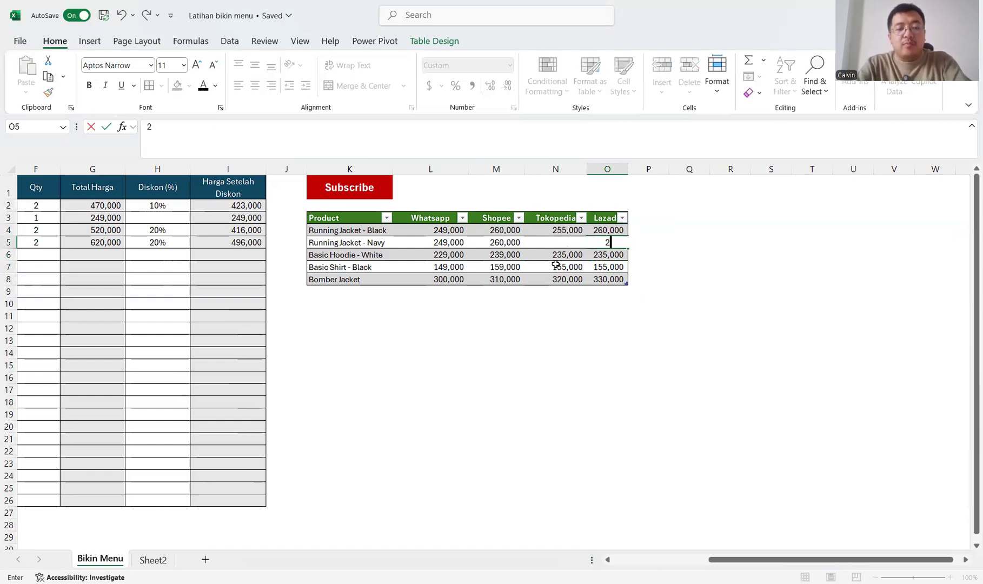
key(Return)
text(2)
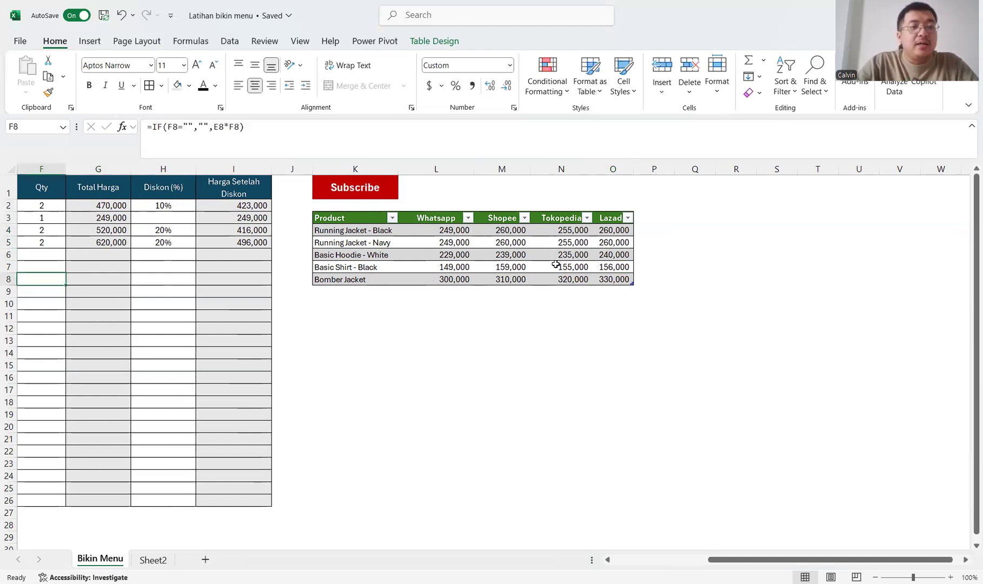
- Check the channel dropdown options for transaction EF004 in D5
key(Left)
key(Left)
key(Left)
key(Left)
key(Left)
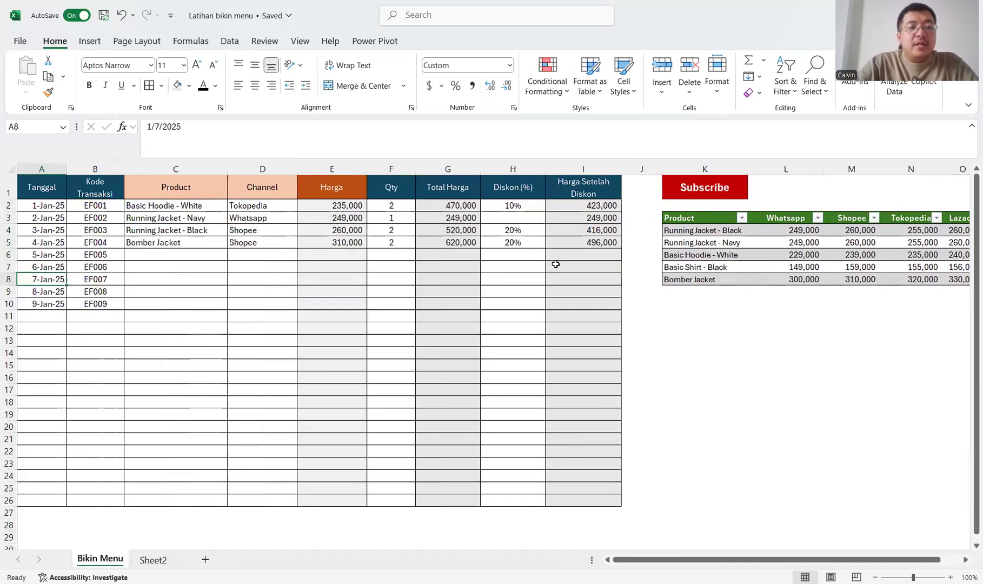
click(290, 242)
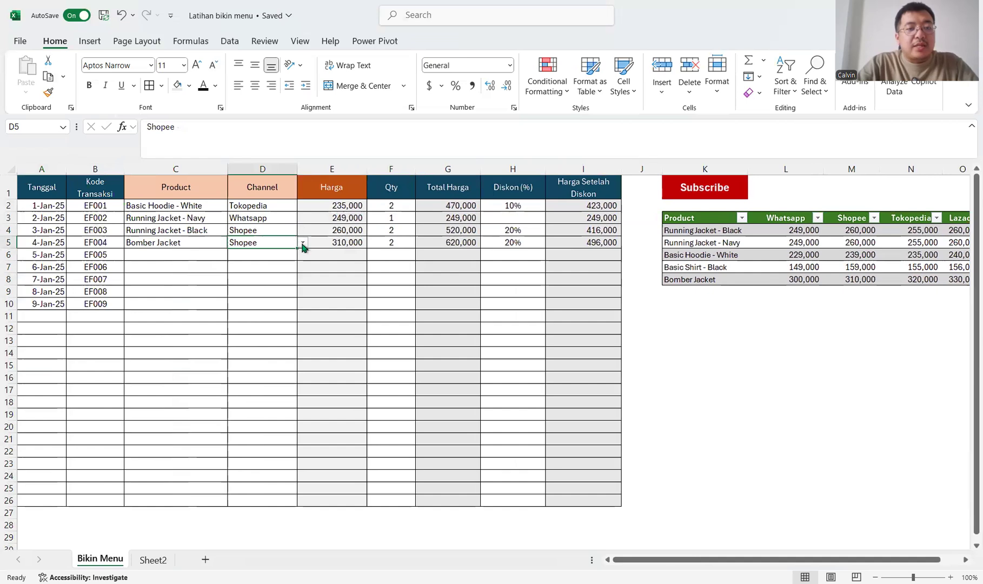
click(303, 243)
click(372, 303)
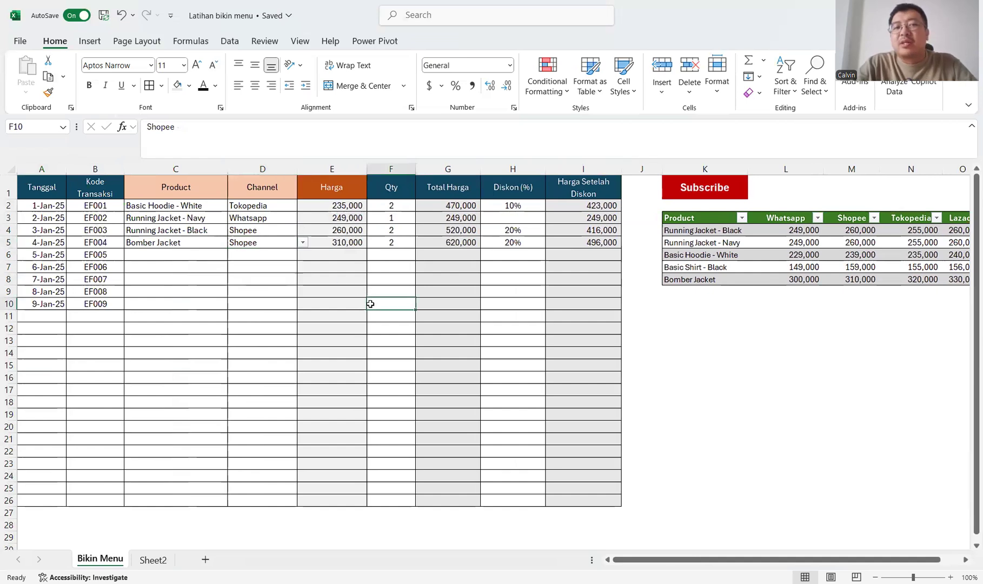
click(189, 248)
click(248, 319)
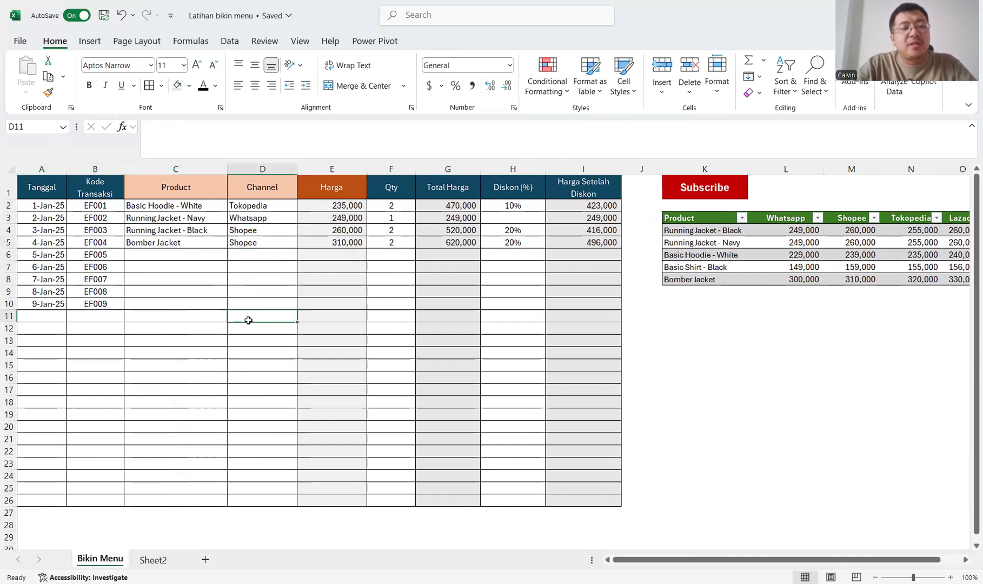
- Extend the list validation source of the Channel cells D2:D10 to =$L$3:$O$3 to include Lazada
drag(254, 210, 270, 304)
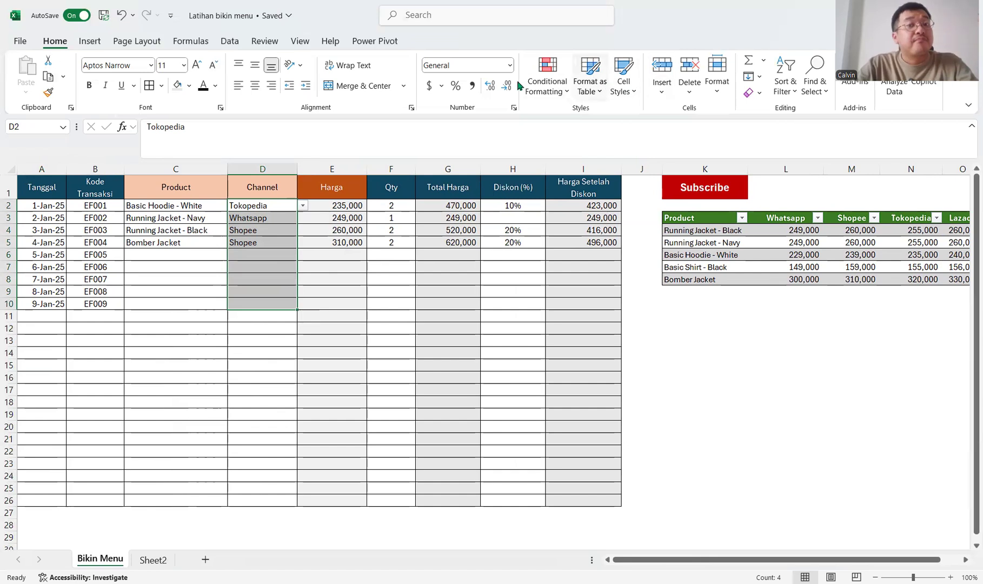
click(229, 41)
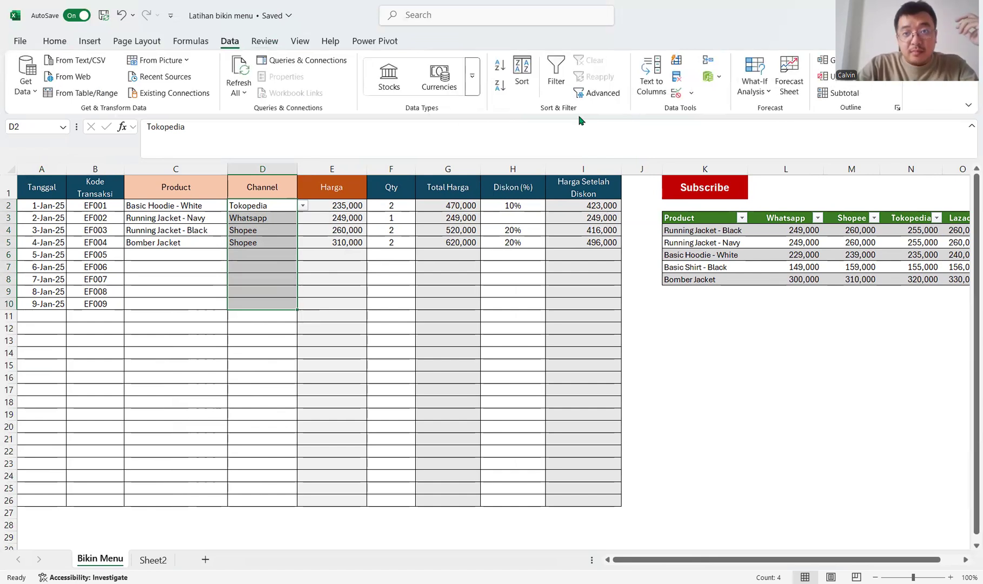
click(690, 95)
click(707, 111)
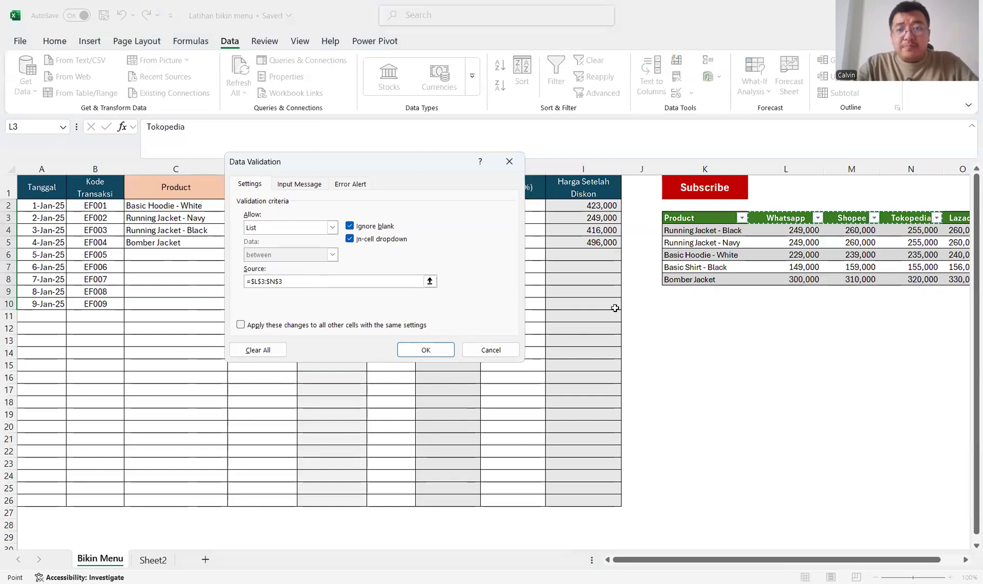
scroll(615, 308, left, 3)
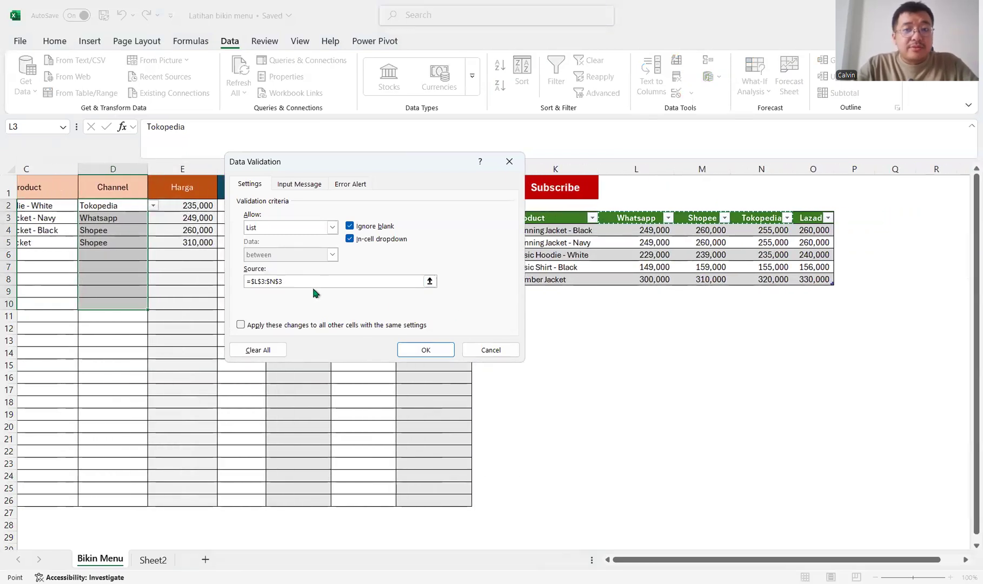
click(275, 282)
key(BackSpace)
text(O)
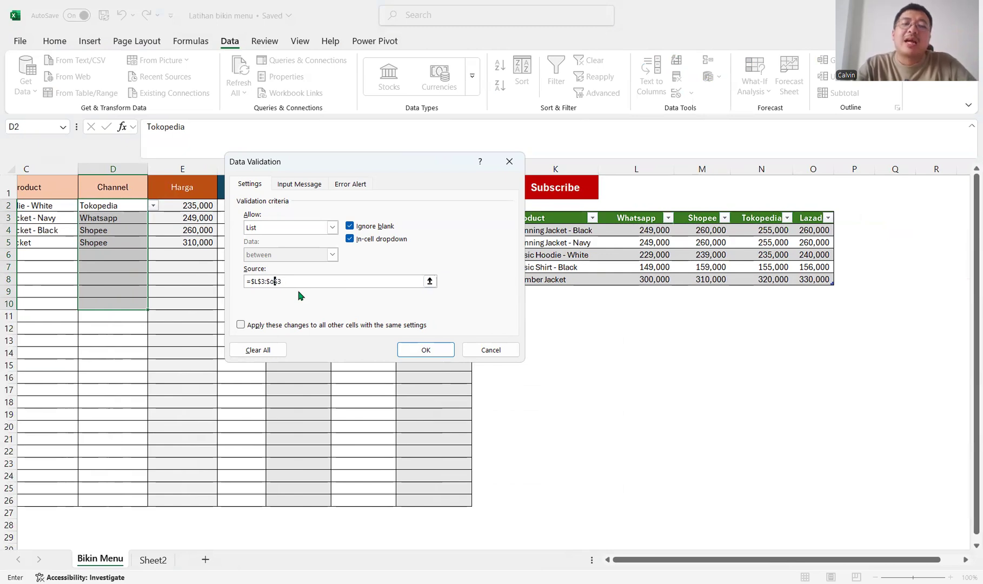
click(425, 350)
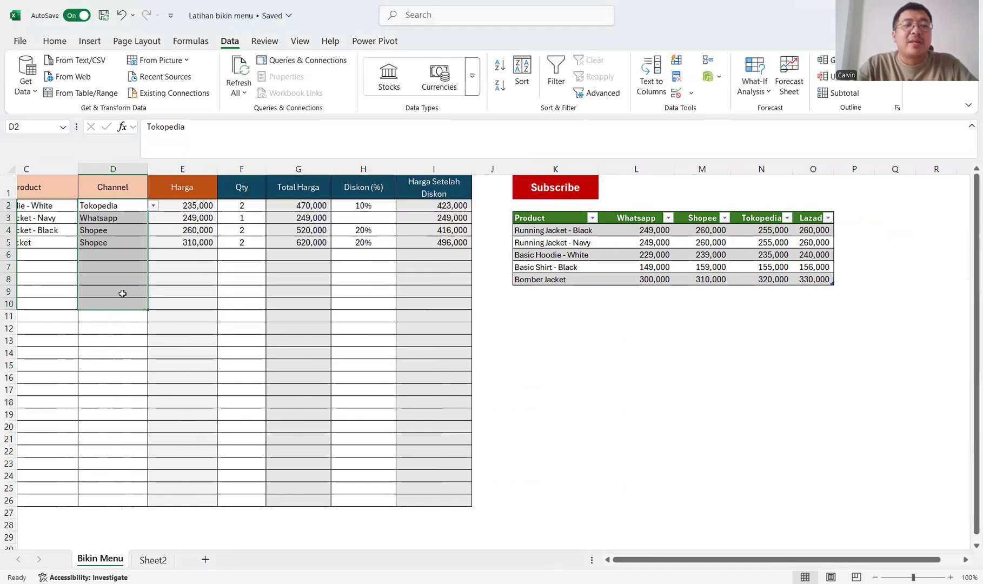
scroll(122, 293, left, 1)
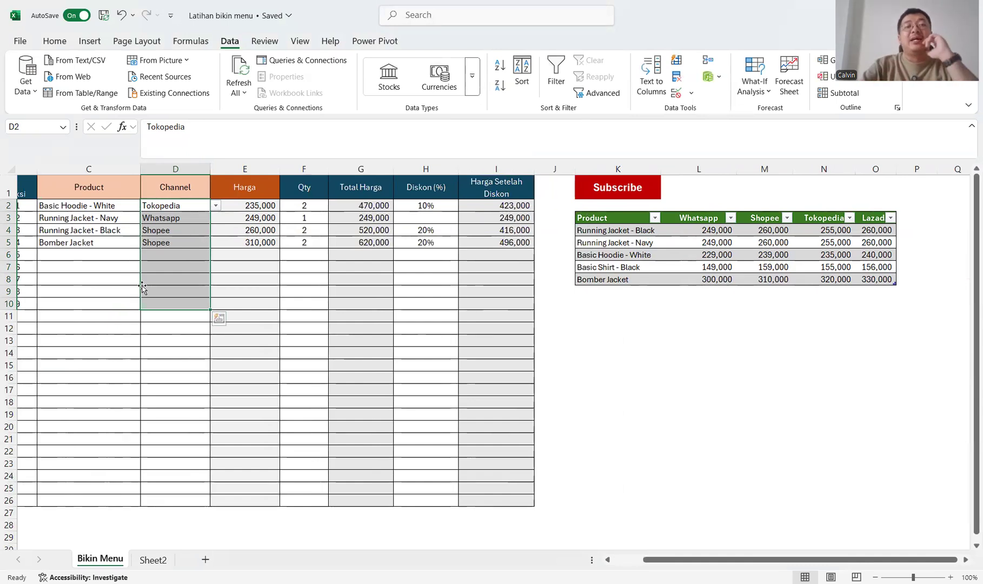
double_click(374, 211)
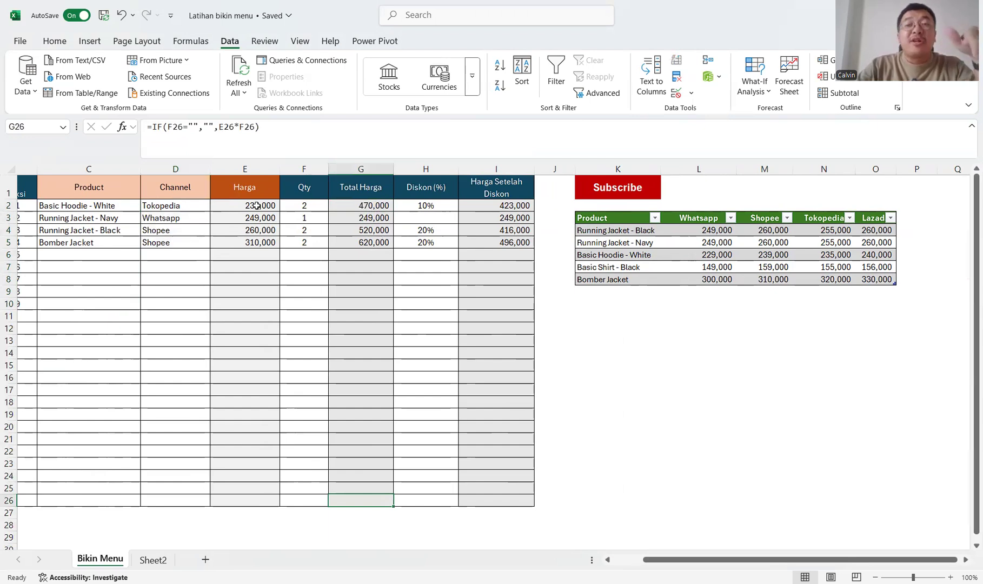
click(147, 561)
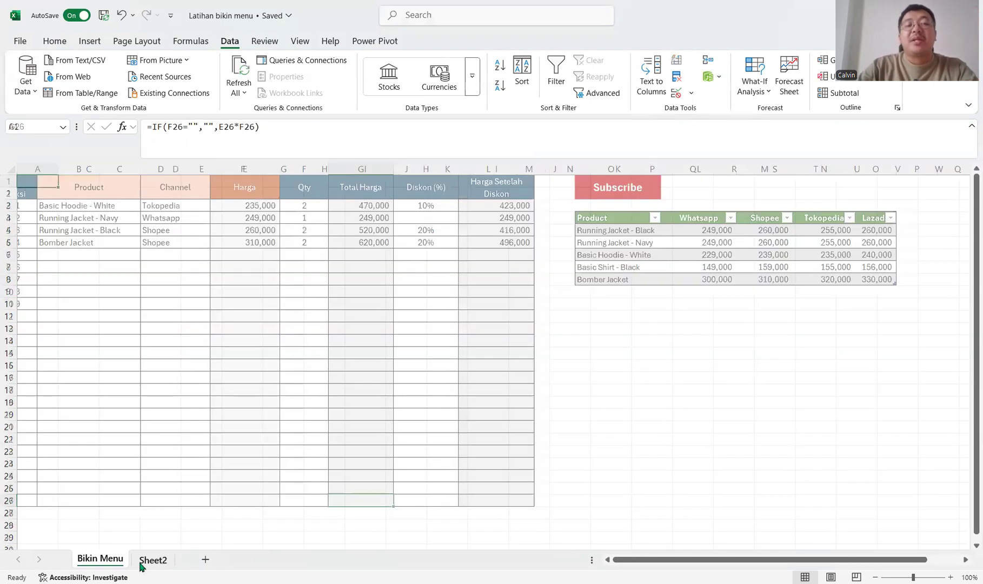
drag(125, 212, 122, 395)
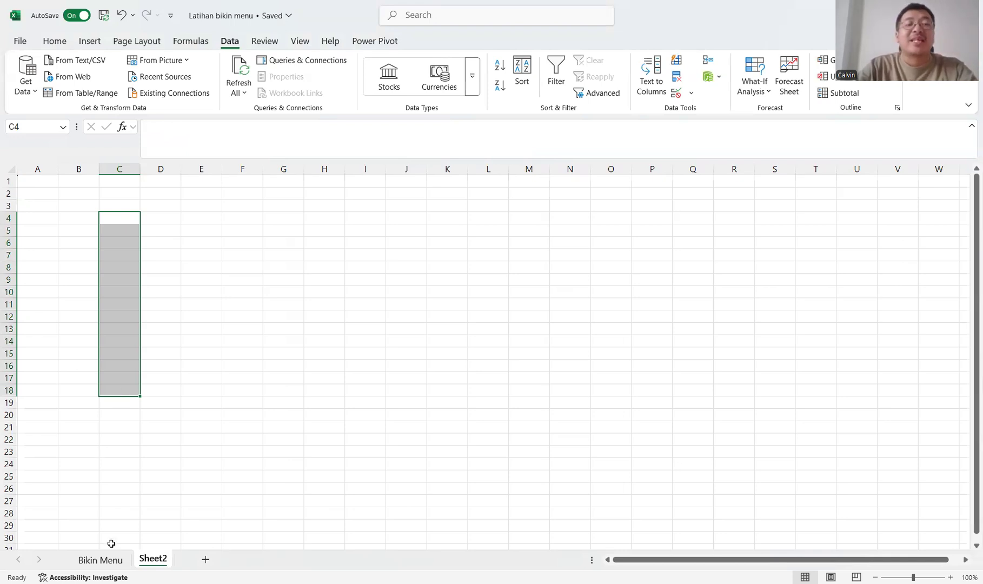
click(100, 560)
click(666, 290)
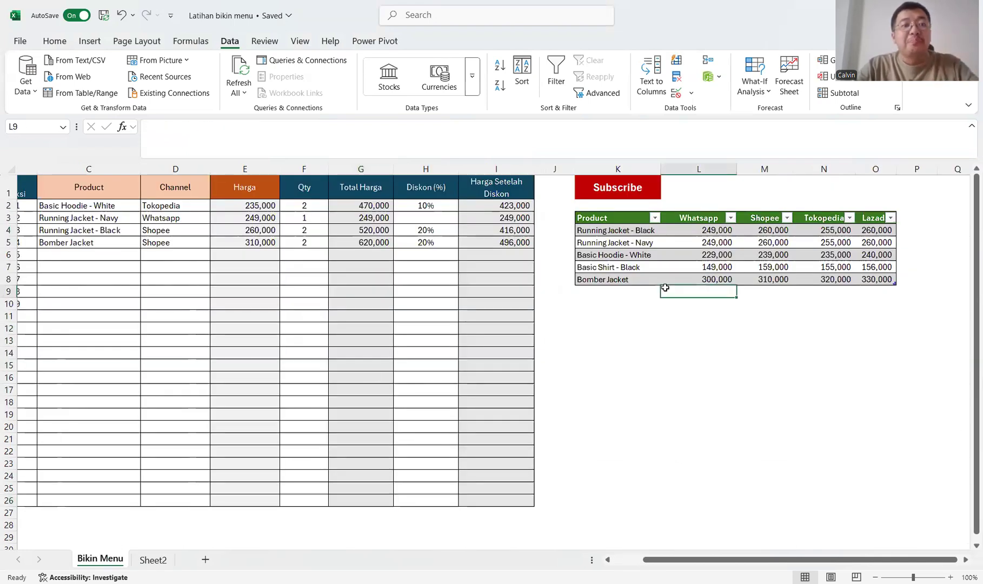
scroll(666, 288, left, 3)
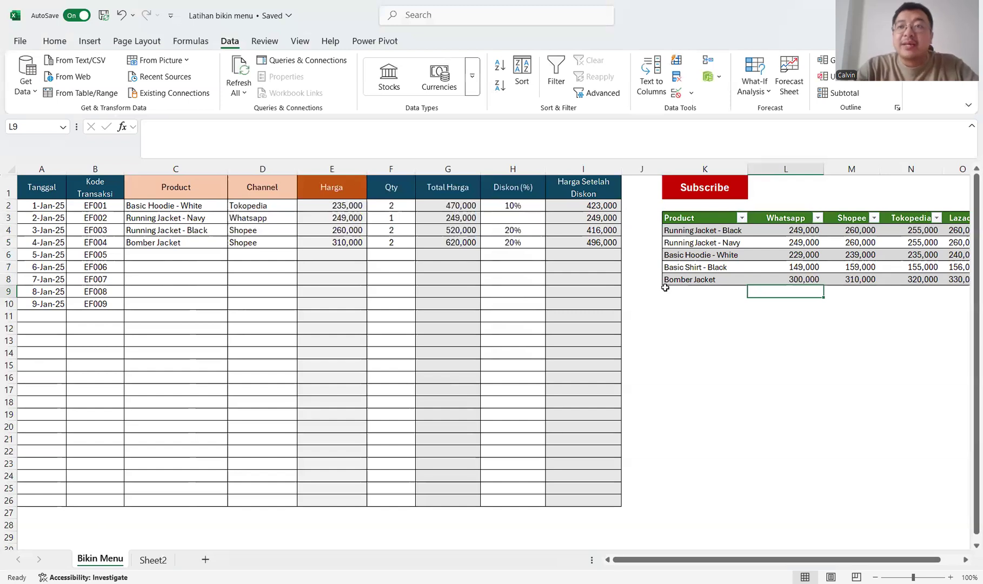